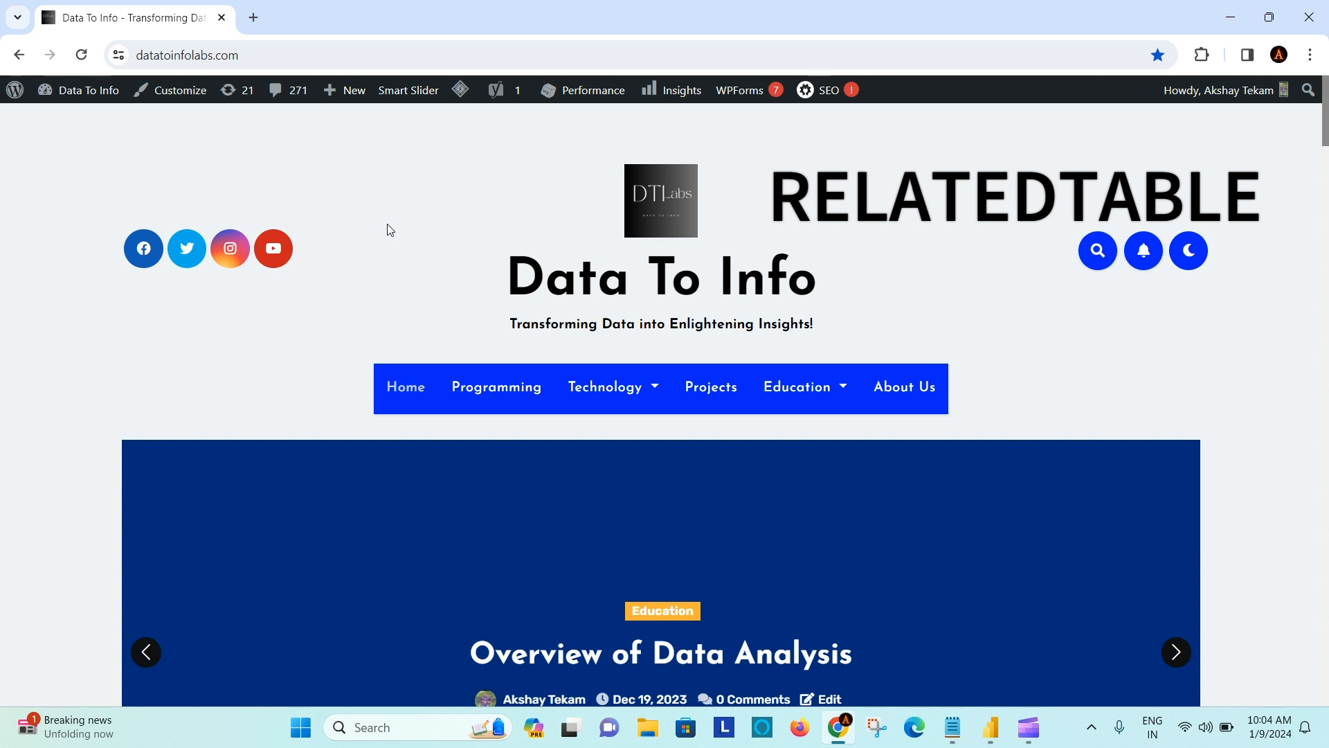
Switch from the website in the browser to the untitled report in Power BI Desktop
{"action": "key", "text": "ctrl+l"}
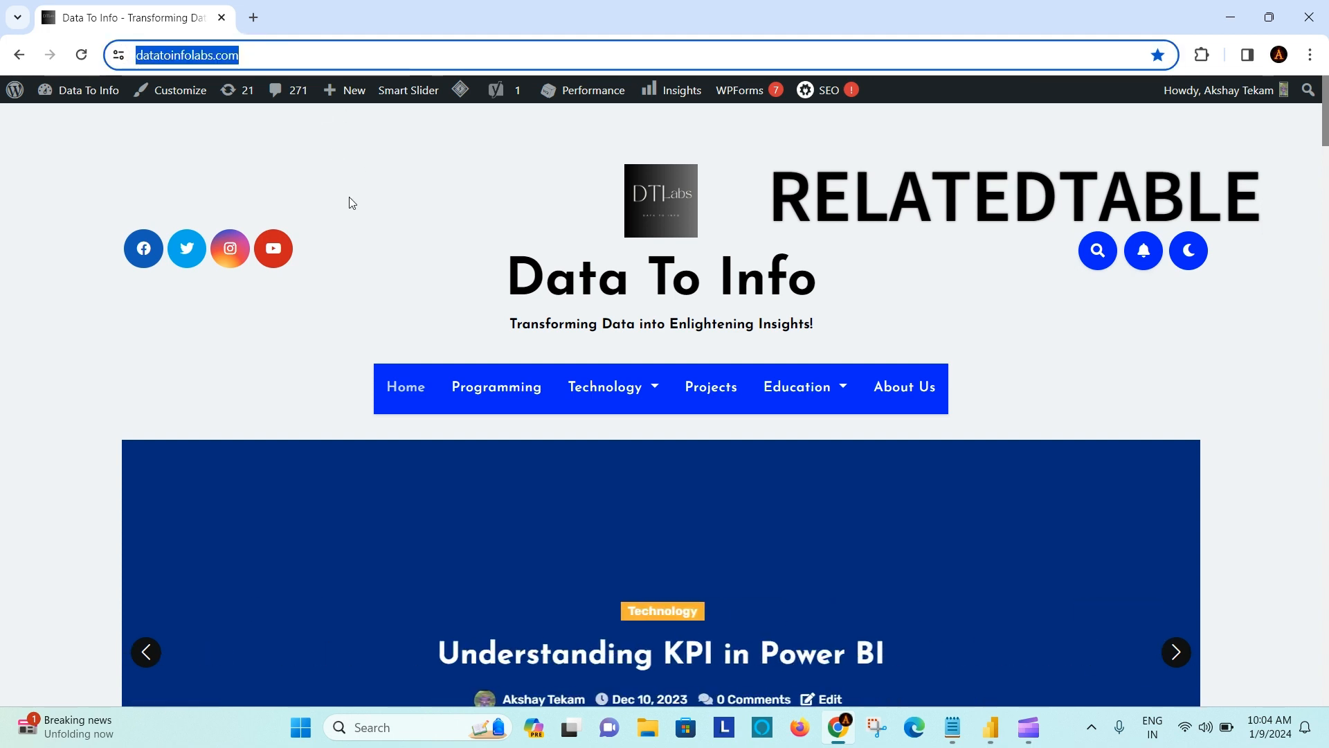
{"action": "left_click", "coordinate": [389, 225]}
{"action": "left_click", "coordinate": [992, 740]}
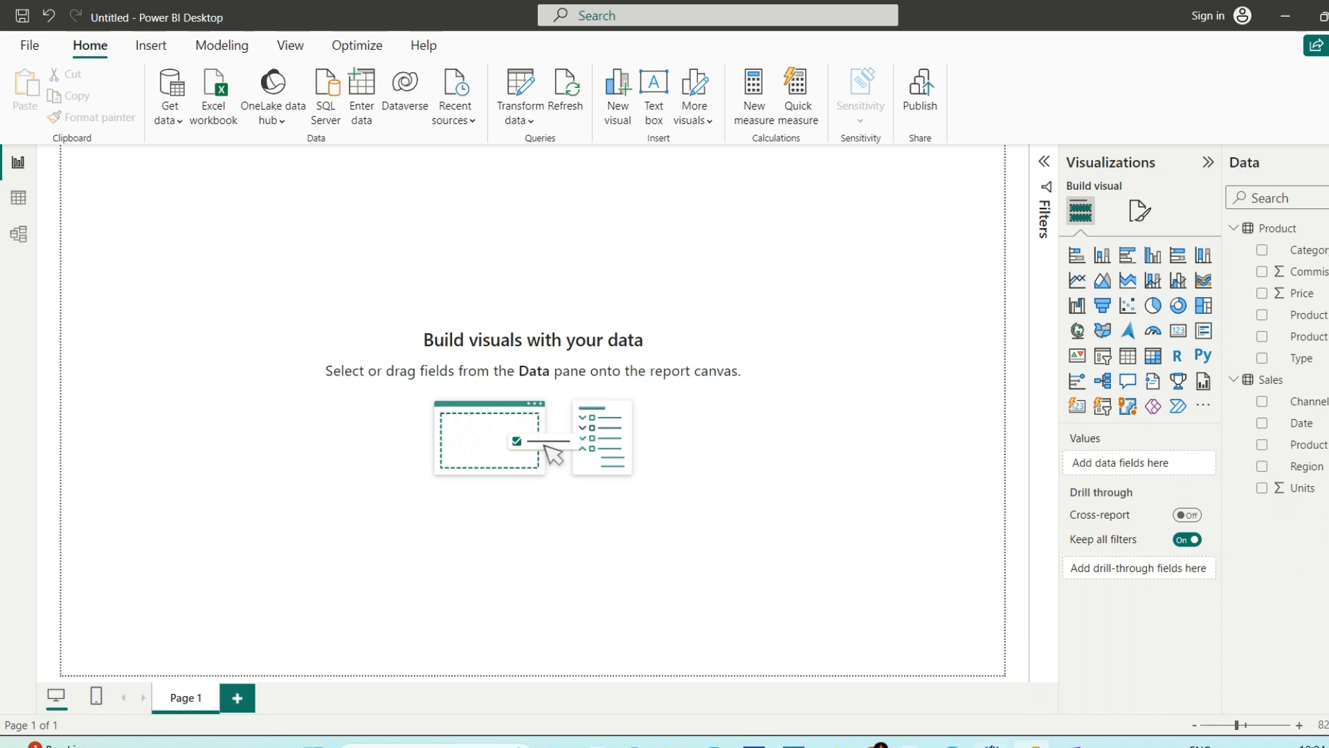
Switch to the Notepad notes and read the Relationships management Functions description and its RELATED and RELATEDTABLE entries
{"action": "left_click", "coordinate": [992, 745]}
{"action": "left_click_drag", "start_coordinate": [994, 145], "coordinate": [604, 147]}
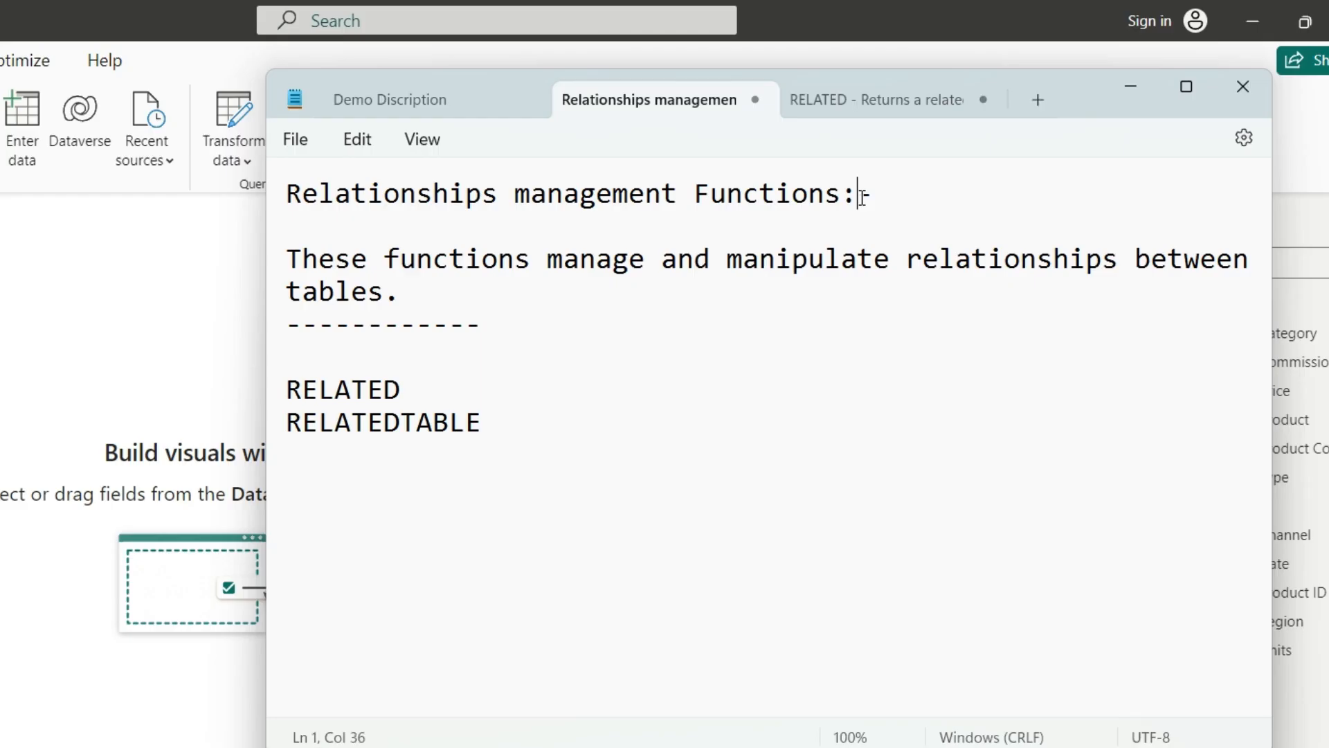
{"action": "left_click_drag", "start_coordinate": [345, 197], "coordinate": [279, 193]}
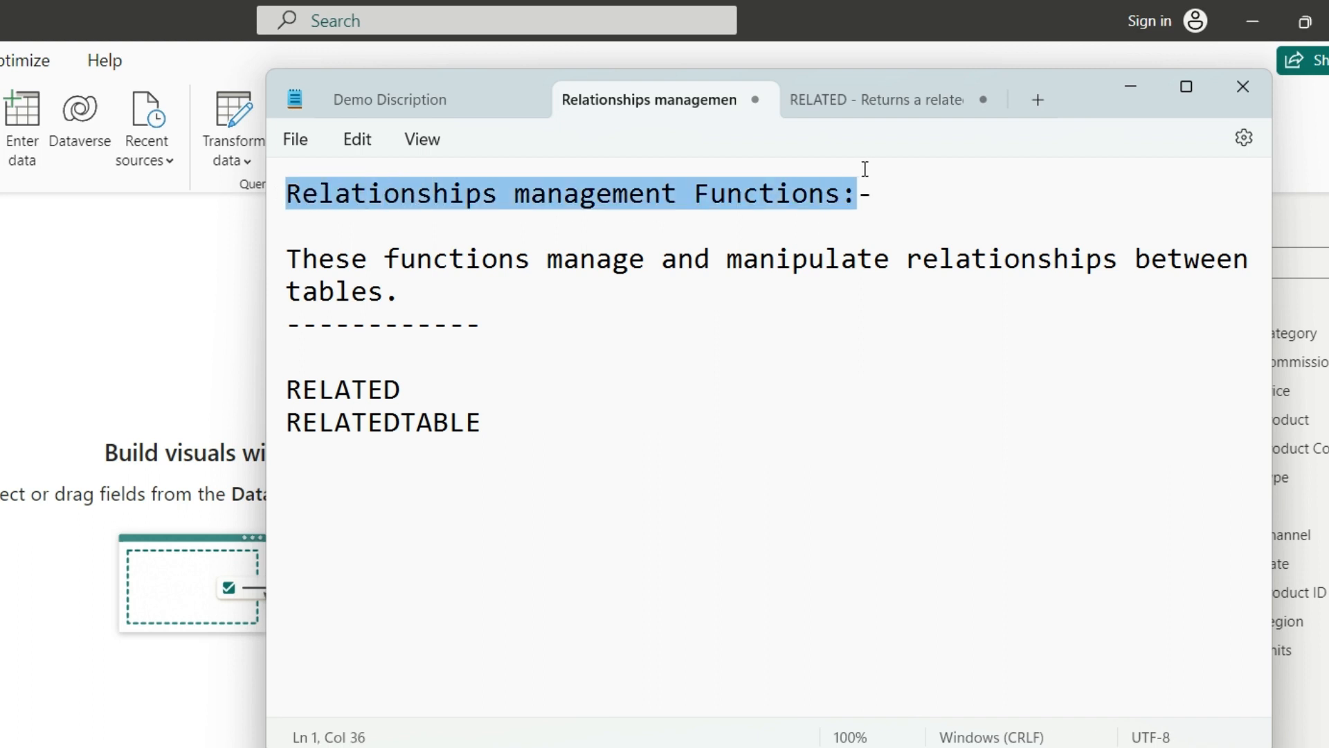
{"action": "left_click", "coordinate": [878, 194]}
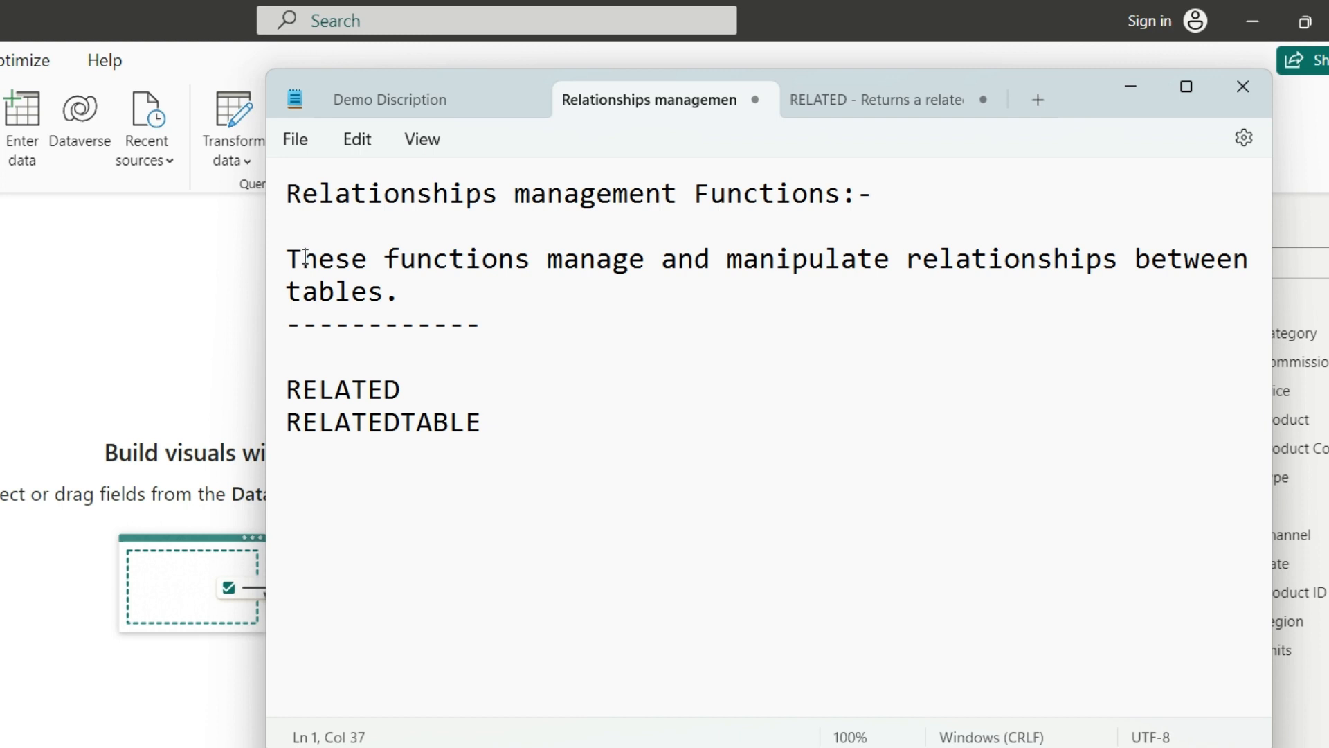
{"action": "left_click_drag", "start_coordinate": [305, 259], "coordinate": [943, 280]}
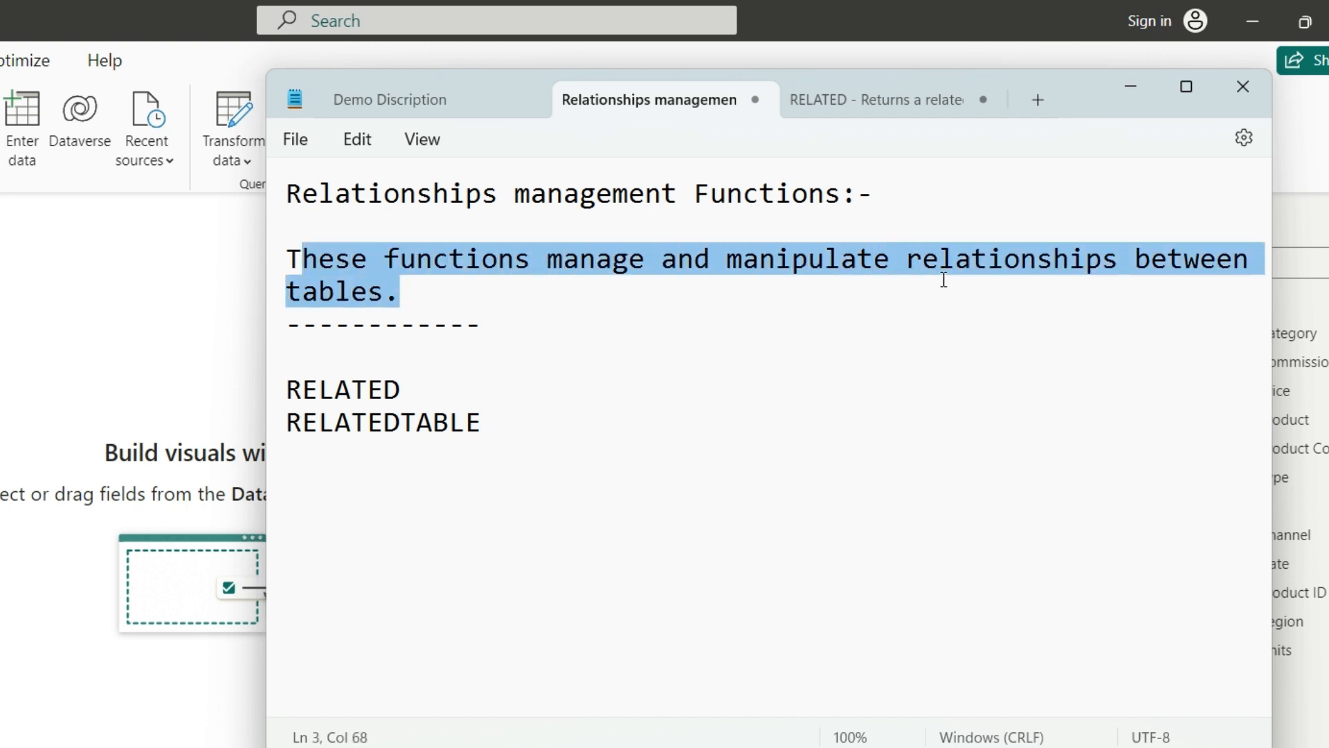
{"action": "left_click", "coordinate": [428, 297]}
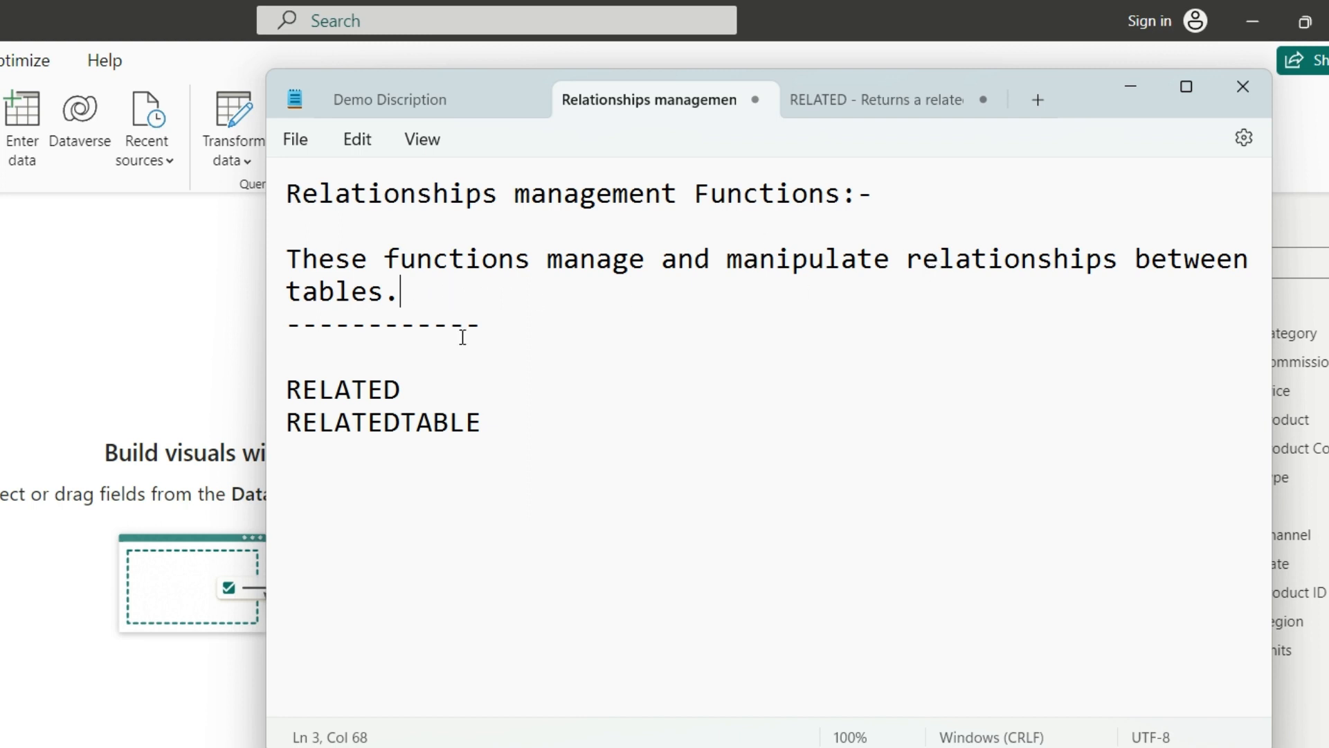
{"action": "left_click", "coordinate": [432, 393]}
{"action": "left_click", "coordinate": [510, 427]}
{"action": "left_click", "coordinate": [429, 389]}
{"action": "left_click", "coordinate": [492, 415]}
Read the RELATED definition in the function notes, then return to the Power BI report
{"action": "left_click", "coordinate": [910, 96]}
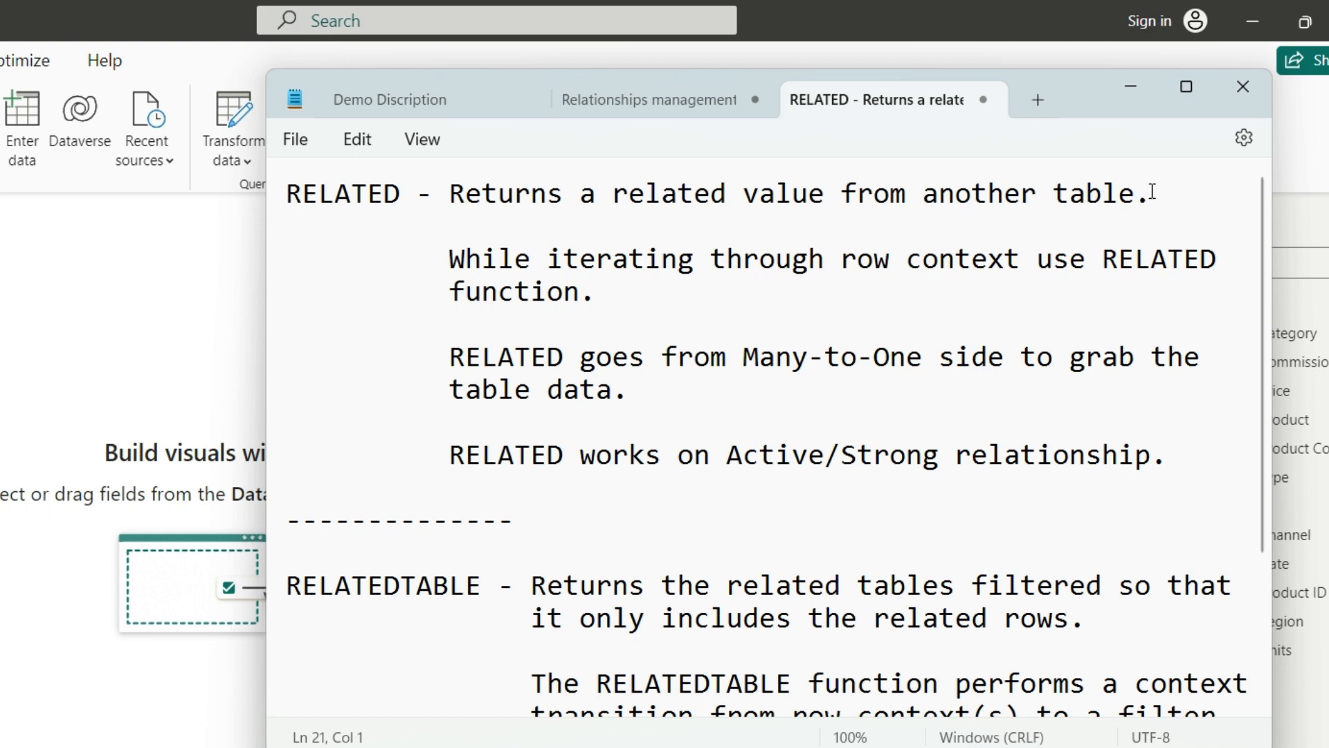
{"action": "left_click_drag", "start_coordinate": [1151, 194], "coordinate": [449, 196]}
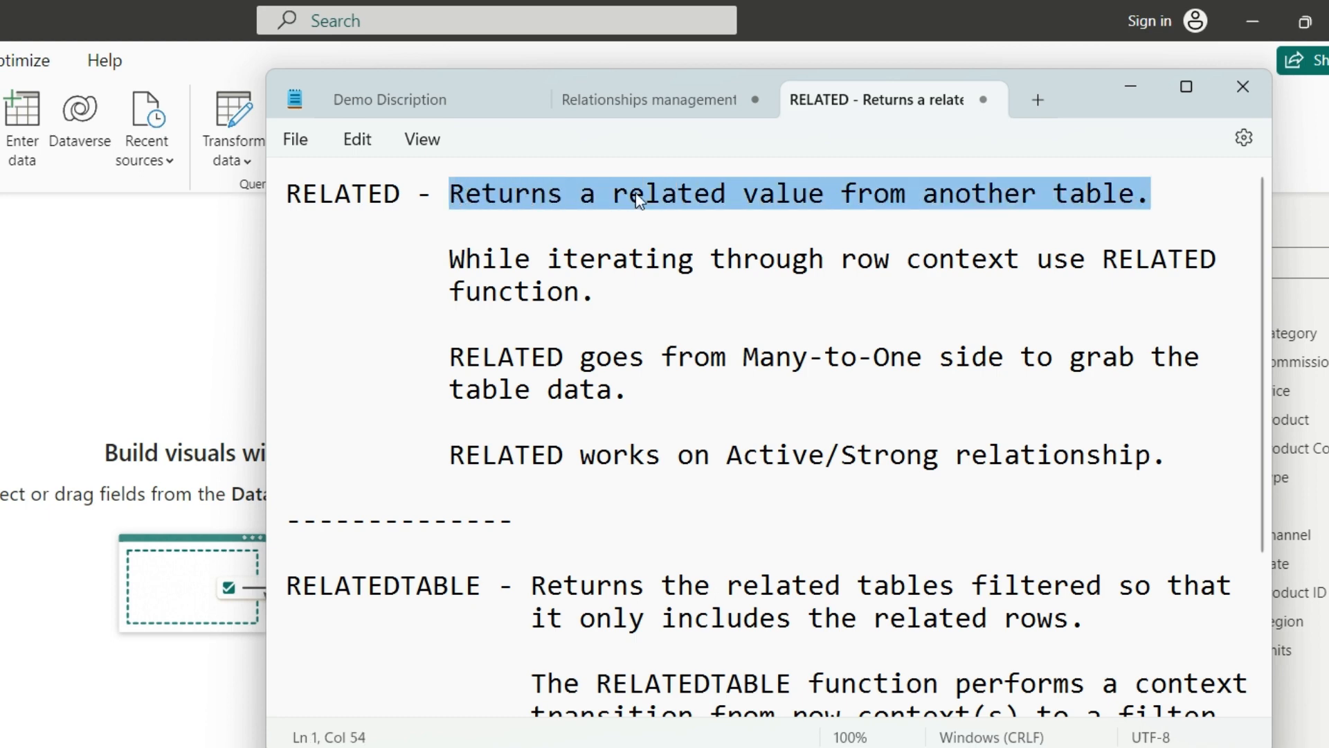
{"action": "left_click", "coordinate": [1154, 206]}
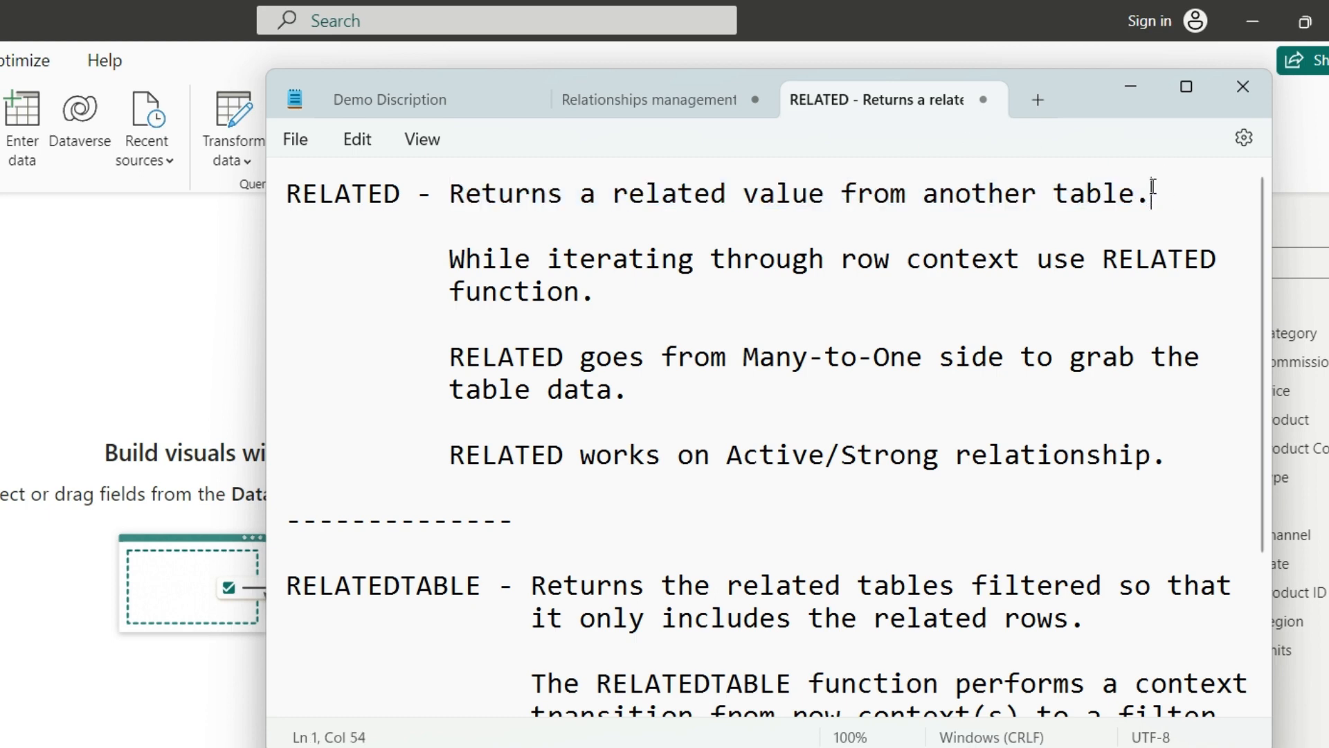
{"action": "left_click", "coordinate": [1131, 88]}
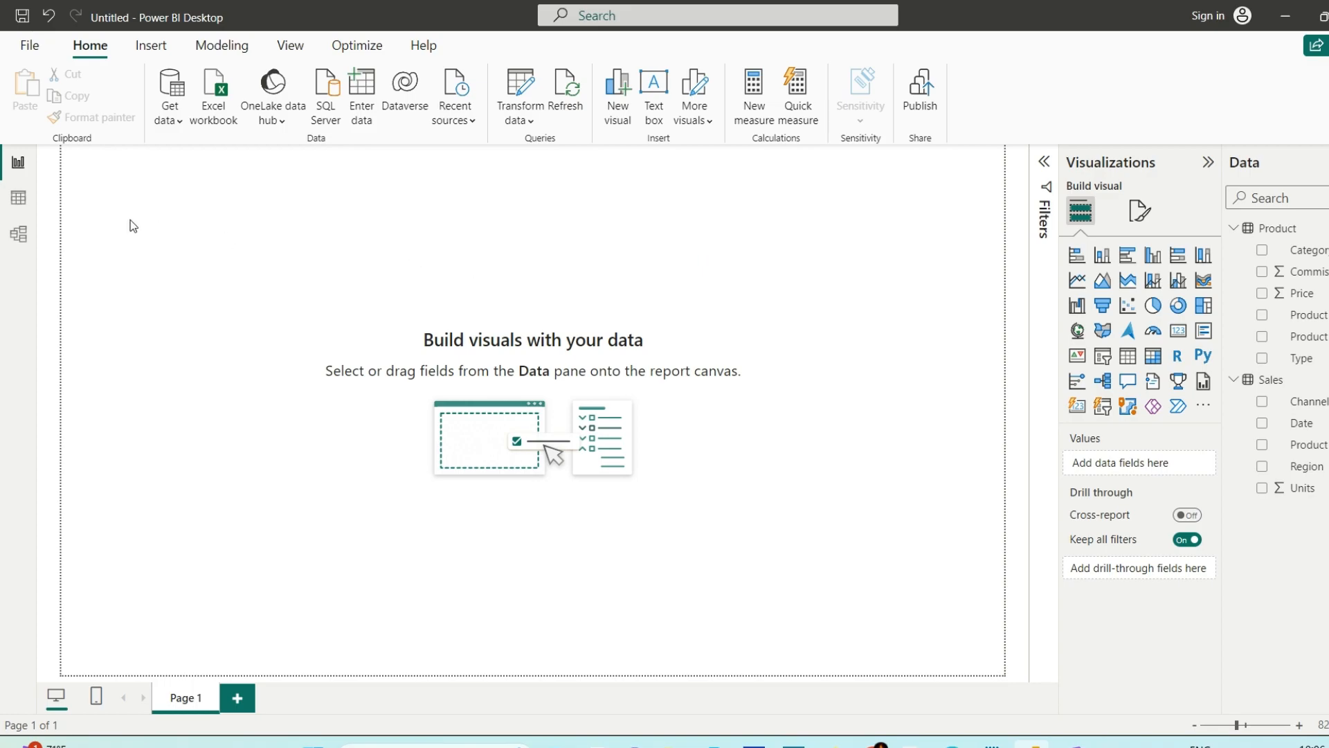
Examine the Sales and Product table data, comparing the Product ID column with the Product Code column
{"action": "left_click", "coordinate": [18, 198]}
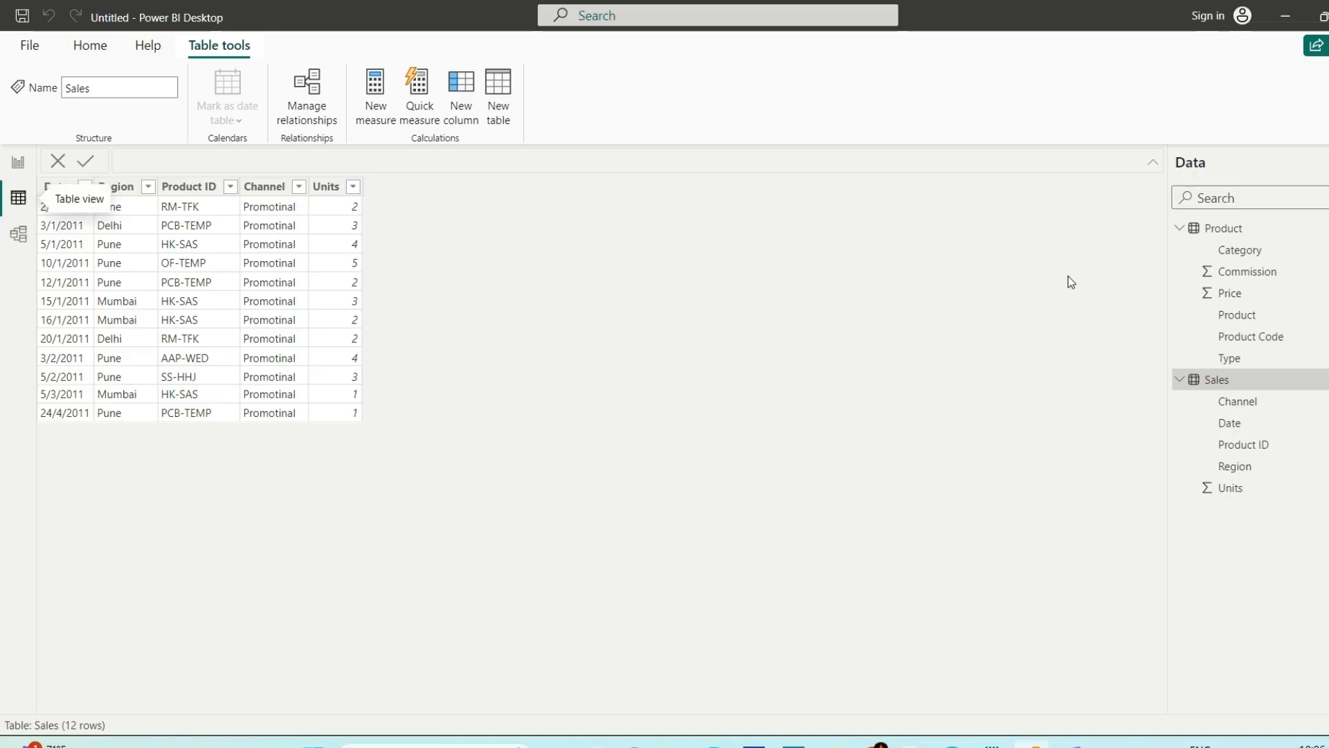
{"action": "left_click", "coordinate": [1179, 228]}
{"action": "left_click", "coordinate": [1180, 250]}
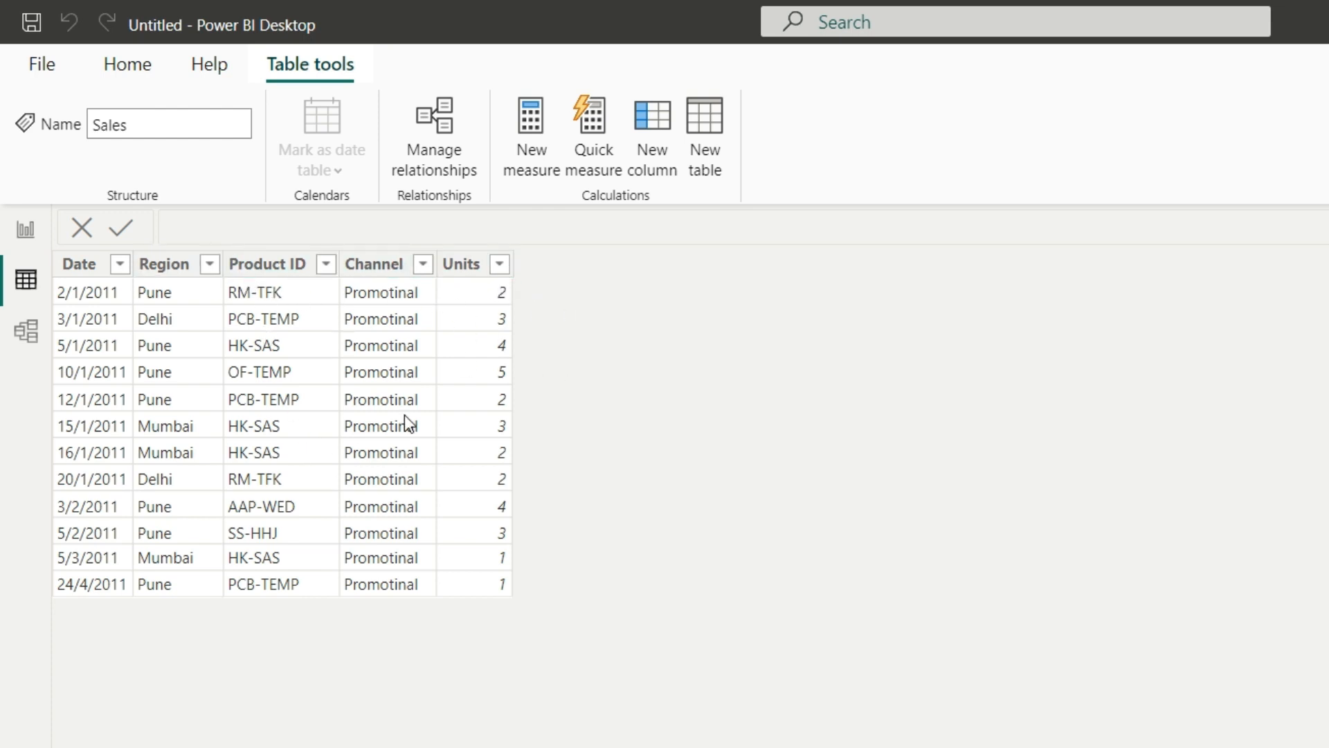
{"action": "left_click", "coordinate": [265, 274]}
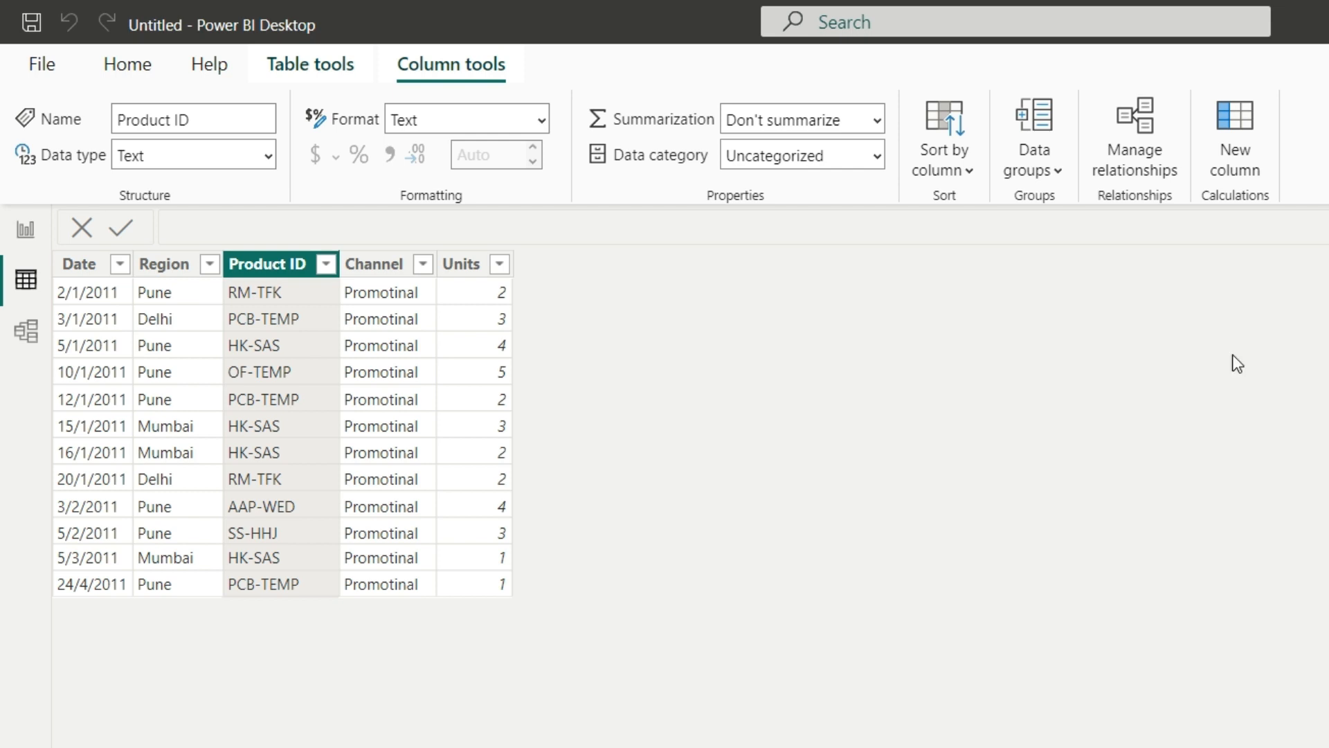
{"action": "left_click", "coordinate": [1323, 285]}
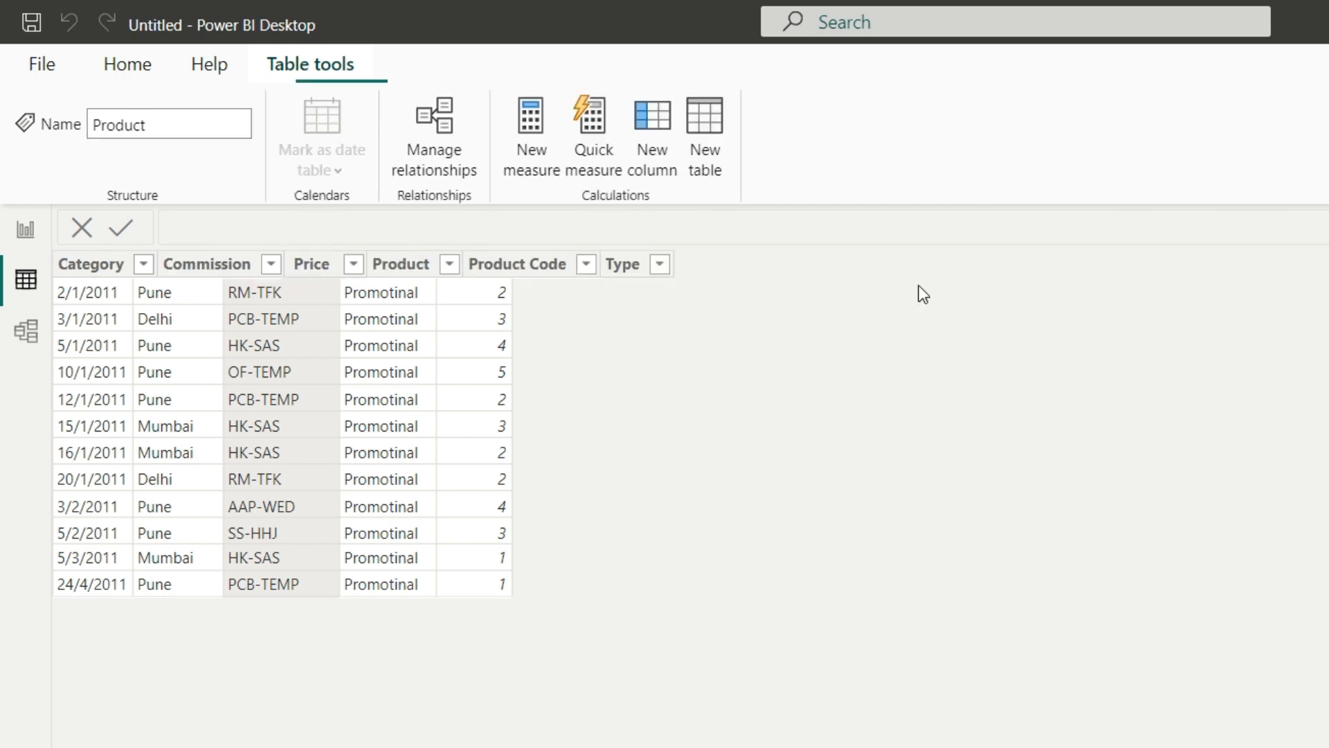
{"action": "left_click", "coordinate": [554, 269]}
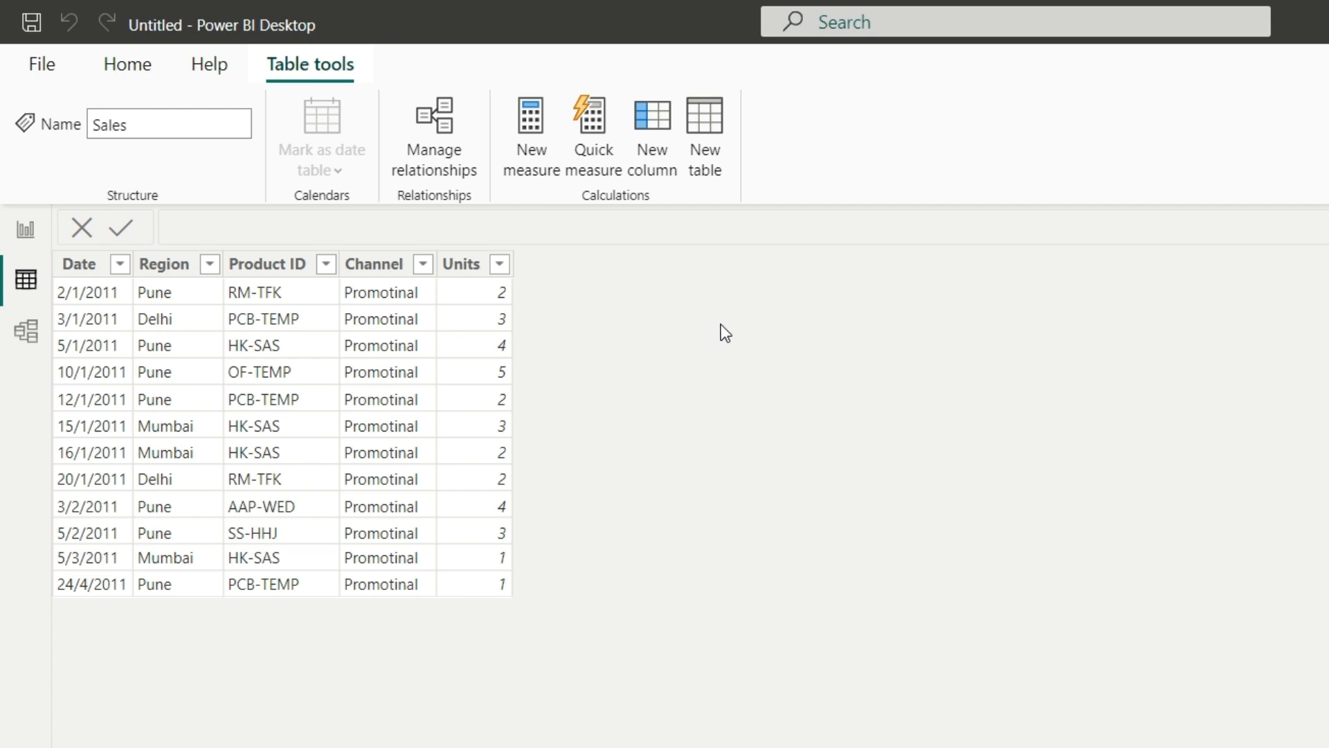
Relate Product Code in the Product table to Product ID in the Sales table, and check the relationship's properties without editing them
{"action": "left_click", "coordinate": [26, 332]}
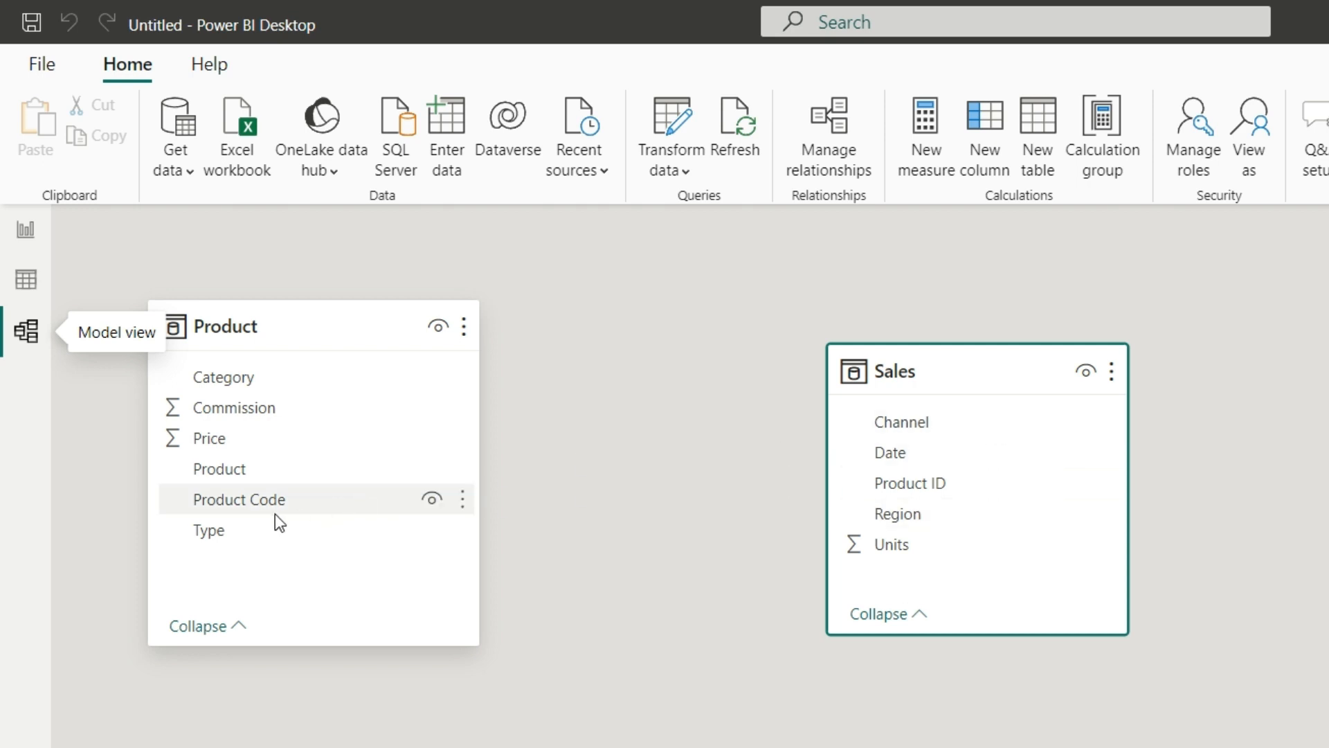
{"action": "left_click_drag", "start_coordinate": [229, 509], "coordinate": [953, 479]}
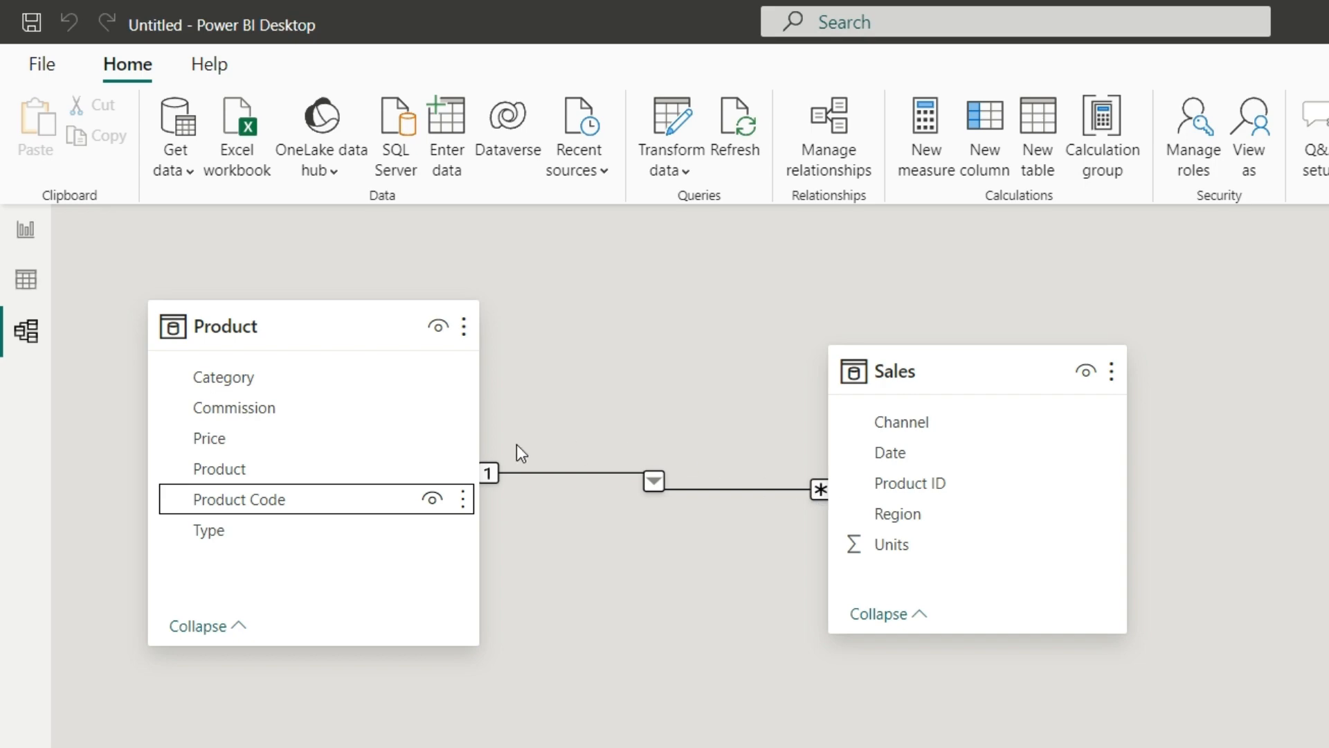
{"action": "right_click", "coordinate": [651, 485]}
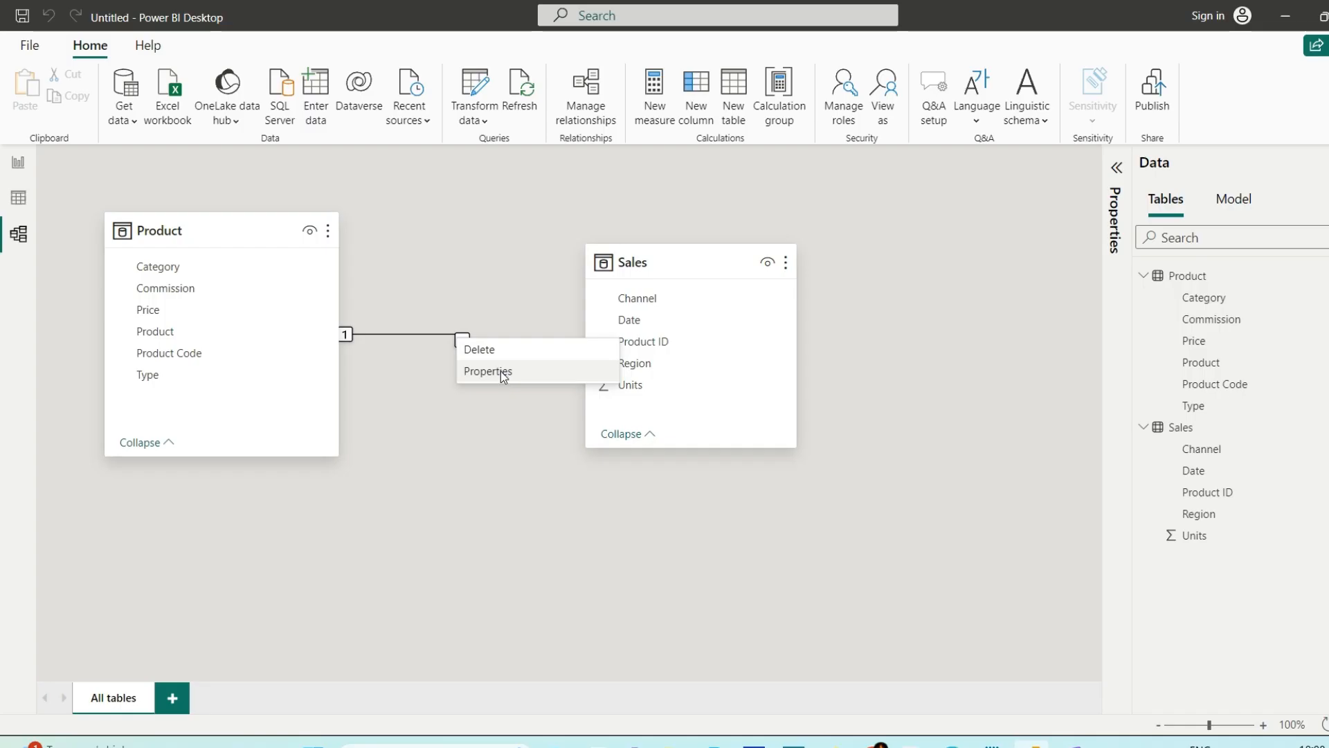
{"action": "left_click", "coordinate": [711, 529]}
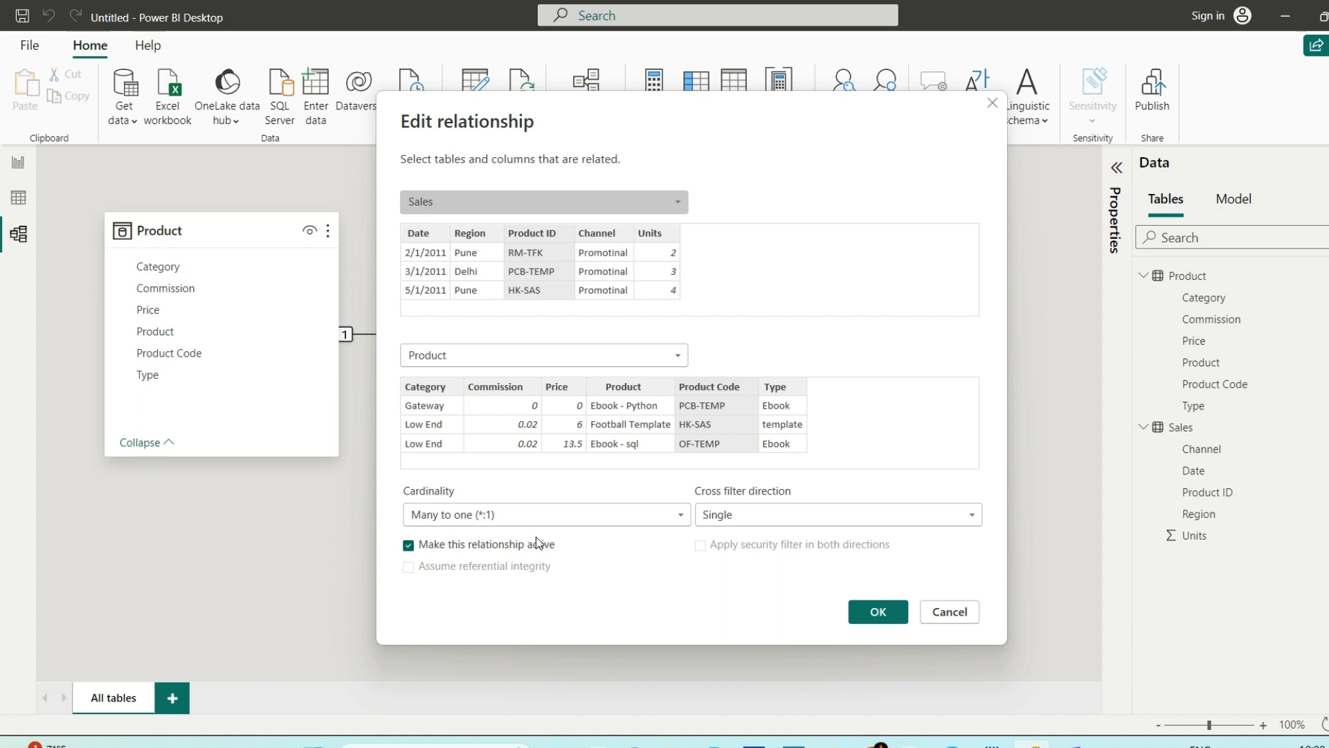
{"action": "left_click", "coordinate": [972, 613]}
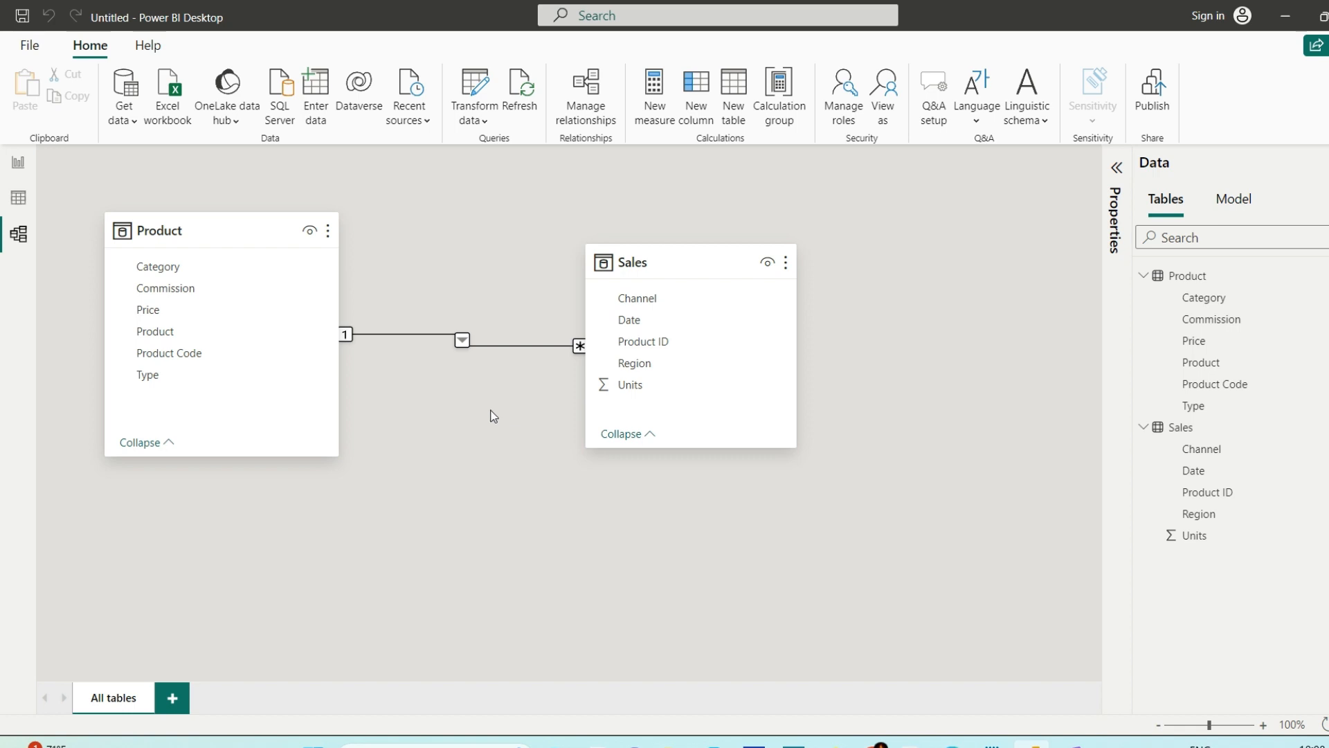
Add a new calculated column to the Sales table and select its default name in the formula
{"action": "left_click", "coordinate": [18, 198]}
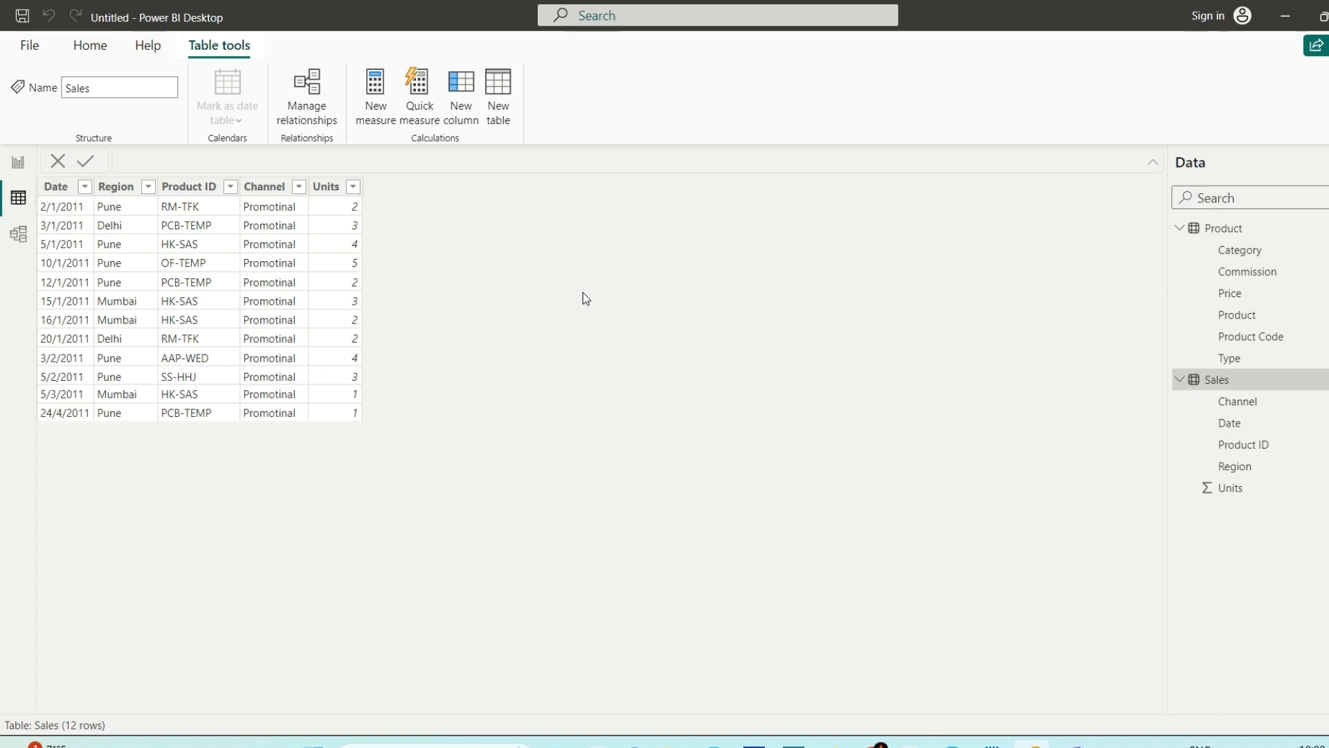
{"action": "right_click", "coordinate": [1261, 386]}
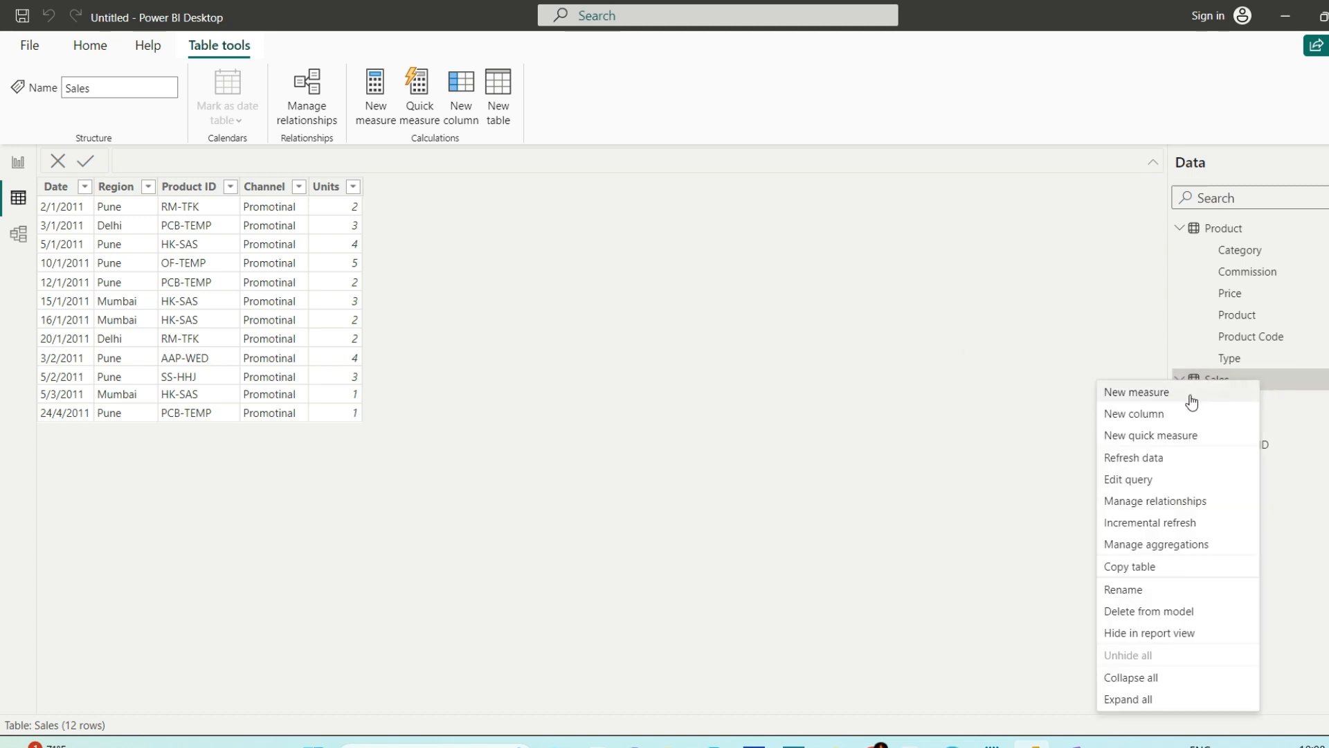
{"action": "left_click", "coordinate": [1140, 415]}
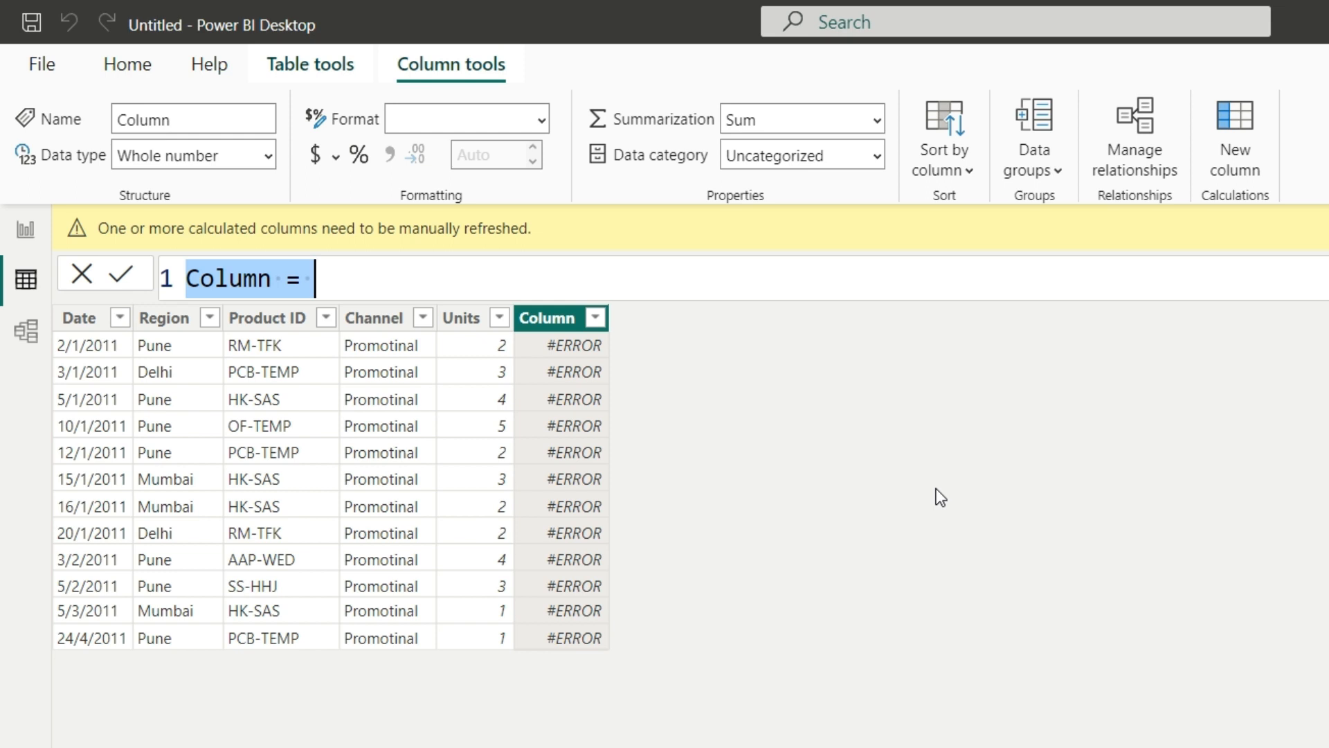
{"action": "key", "text": "shift+Left"}
{"action": "key", "text": "shift+Left"}
{"action": "key", "text": "shift+Left"}
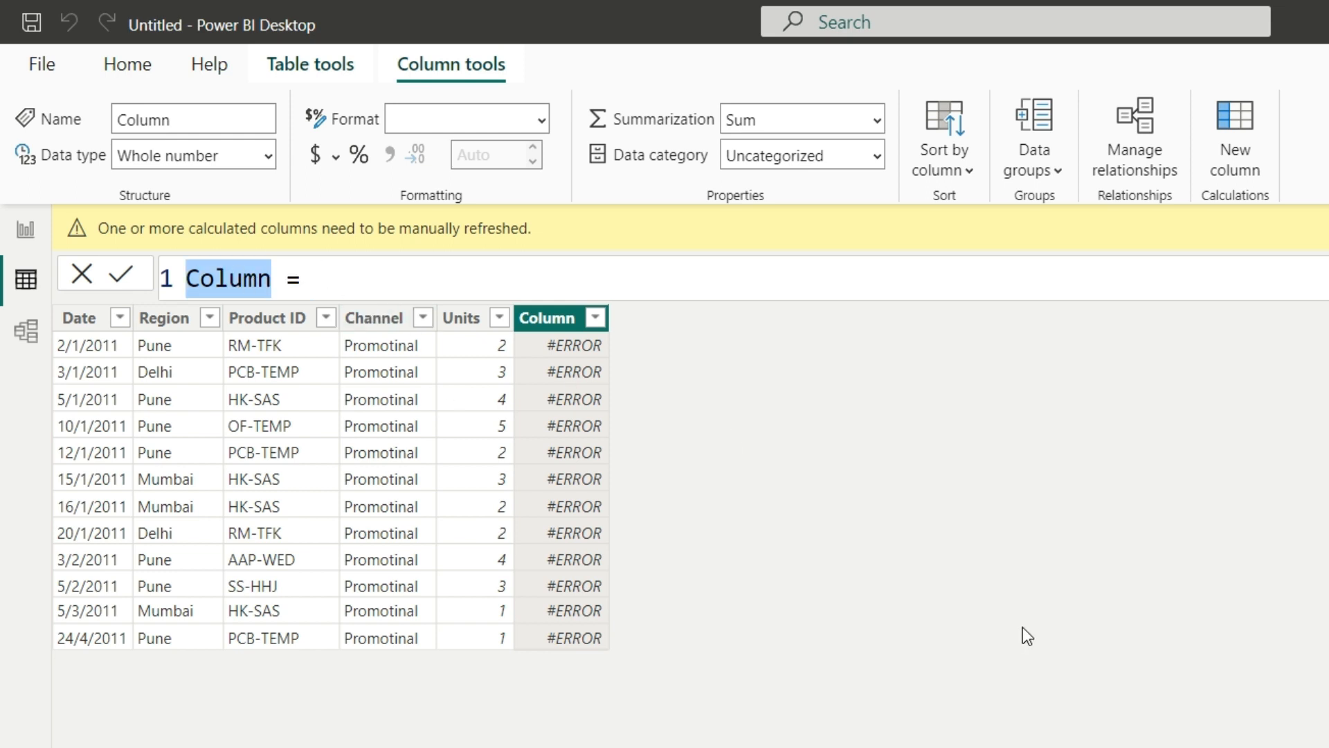
{"action": "type", "text": "Tota"}
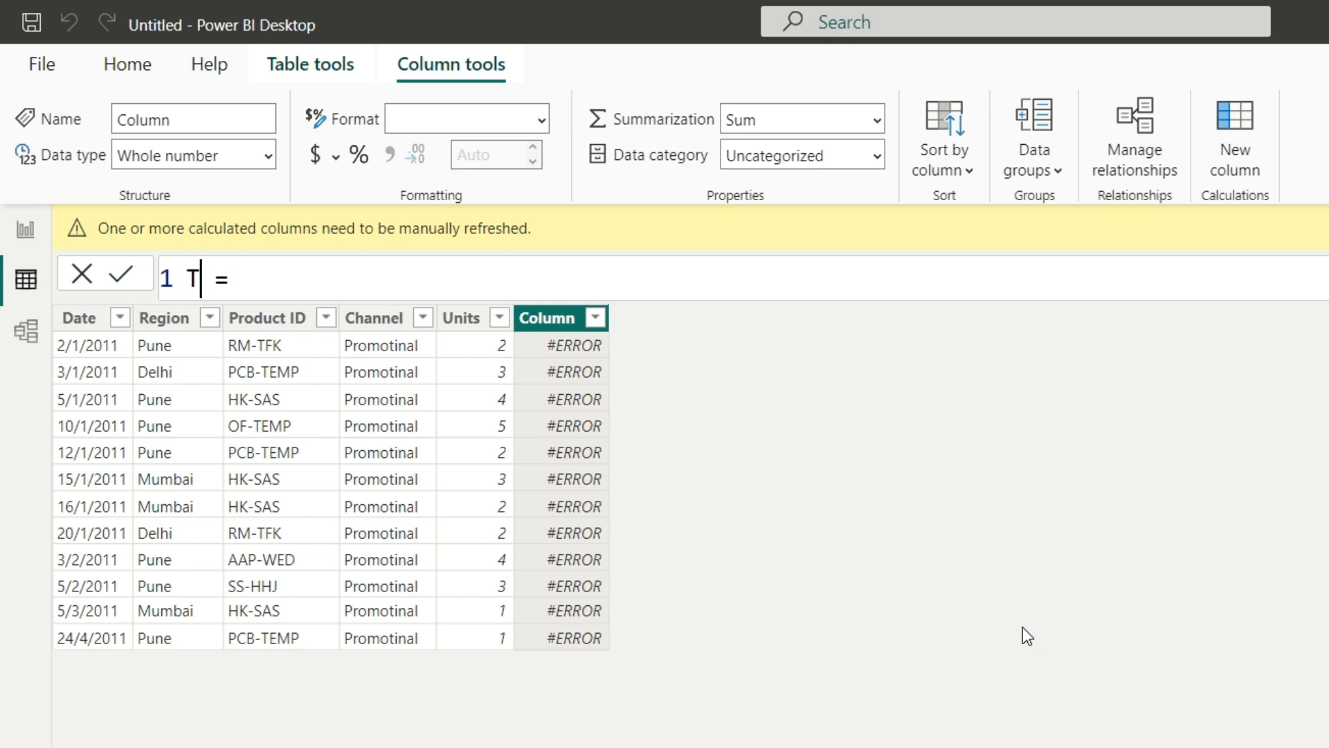
{"action": "key", "text": "BackSpace"}
{"action": "key", "text": "BackSpace"}
{"action": "key", "text": "BackSpace"}
{"action": "key", "text": "BackSpace"}
Name the new Sales column Price Lookup, ready for its expression after the equals sign
{"action": "type", "text": "P"}
{"action": "type", "text": "r"}
{"action": "type", "text": "ice Loo"}
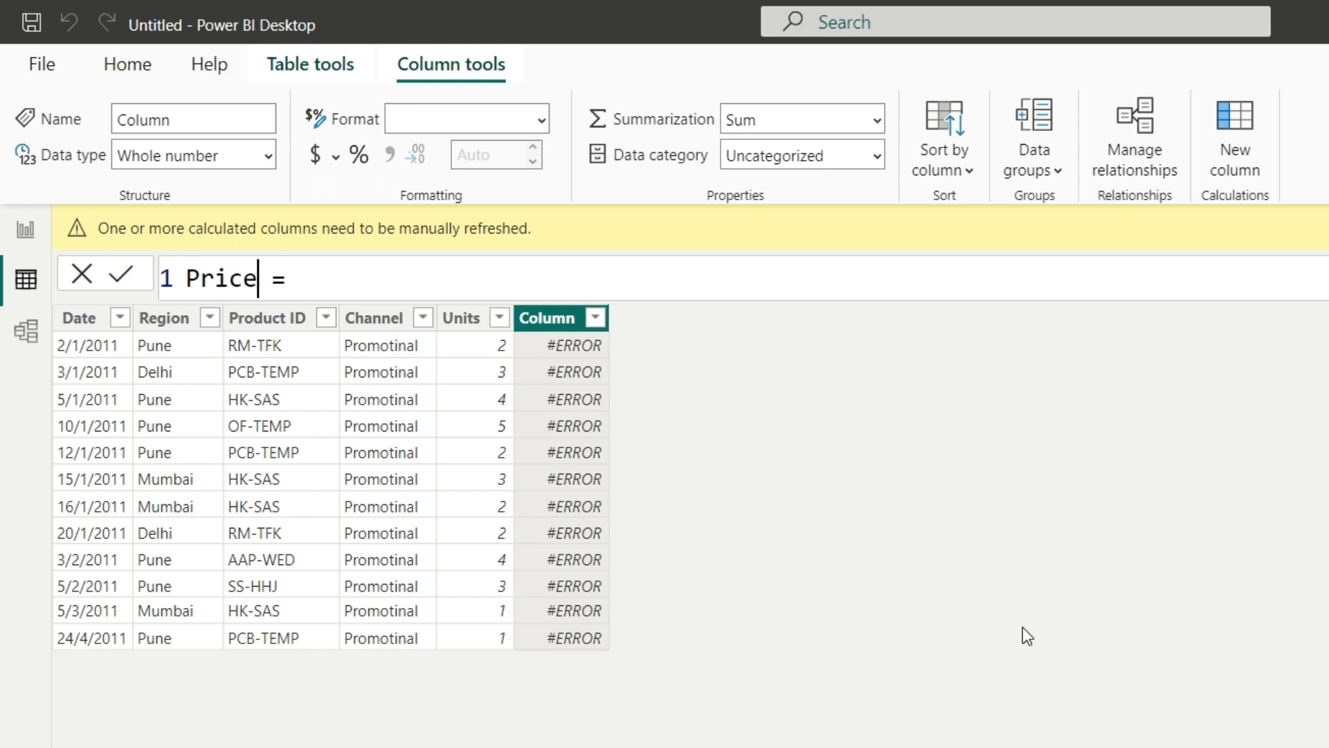
{"action": "type", "text": "hup"}
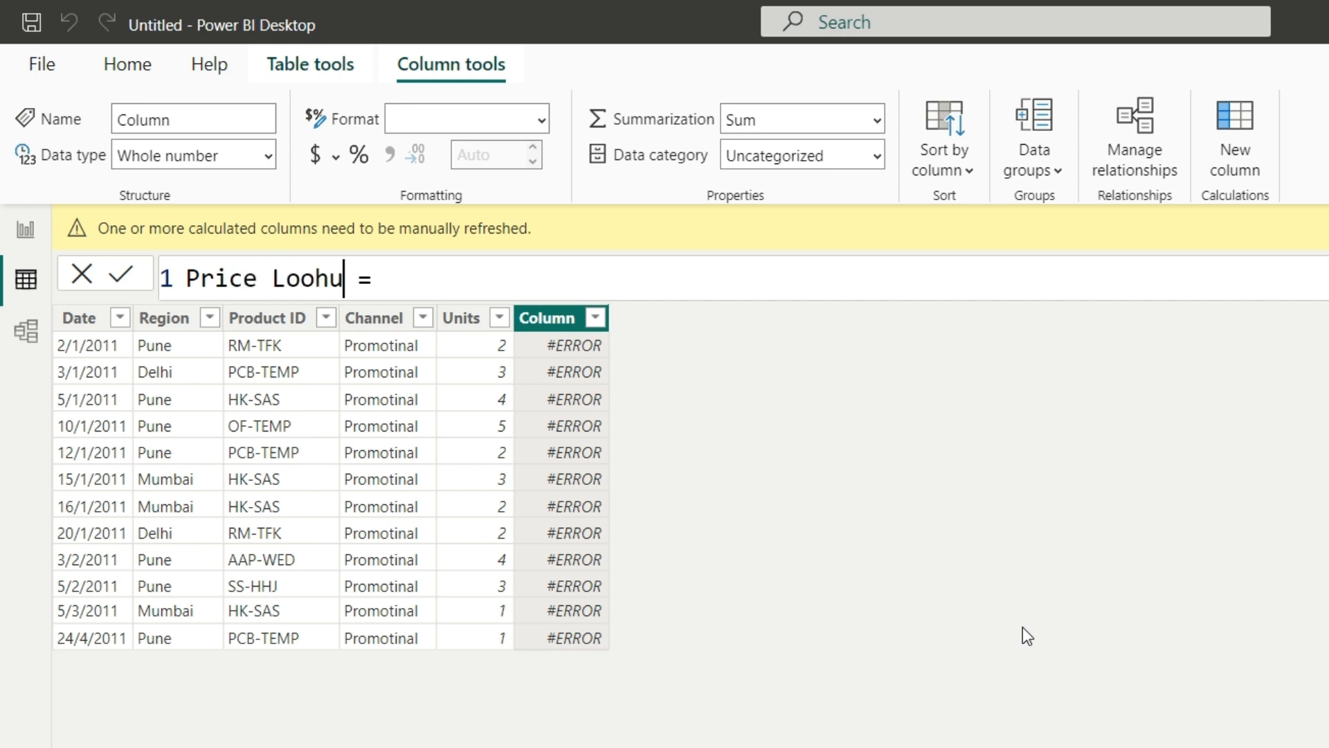
{"action": "key", "text": "BackSpace"}
{"action": "key", "text": "BackSpace"}
{"action": "key", "text": "BackSpace"}
{"action": "type", "text": "kup"}
{"action": "key", "text": "Right"}
{"action": "key", "text": "Right"}
{"action": "scroll", "coordinate": [467, 287], "scroll_direction": "up", "scroll_amount": 1}
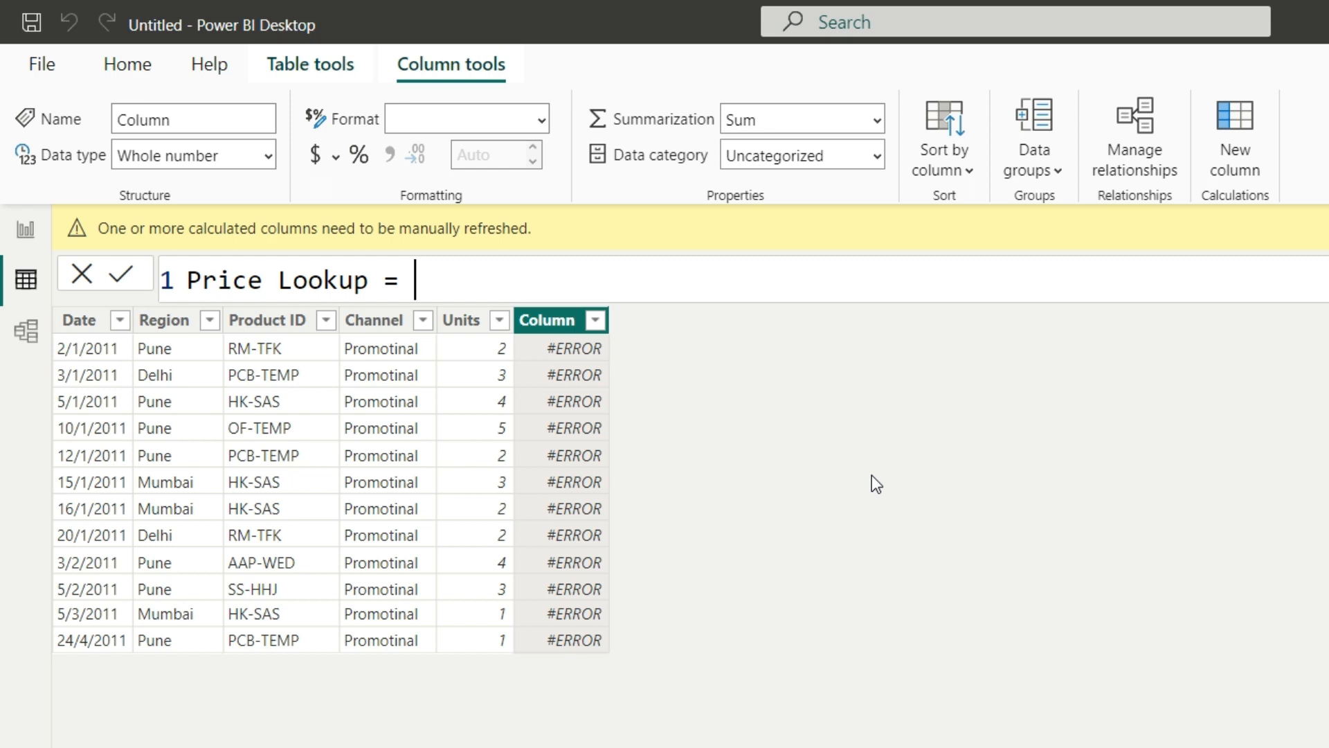
Define the Price Lookup column as RELATED('Product'[Price]) and commit the formula
{"action": "type", "text": "RE"}
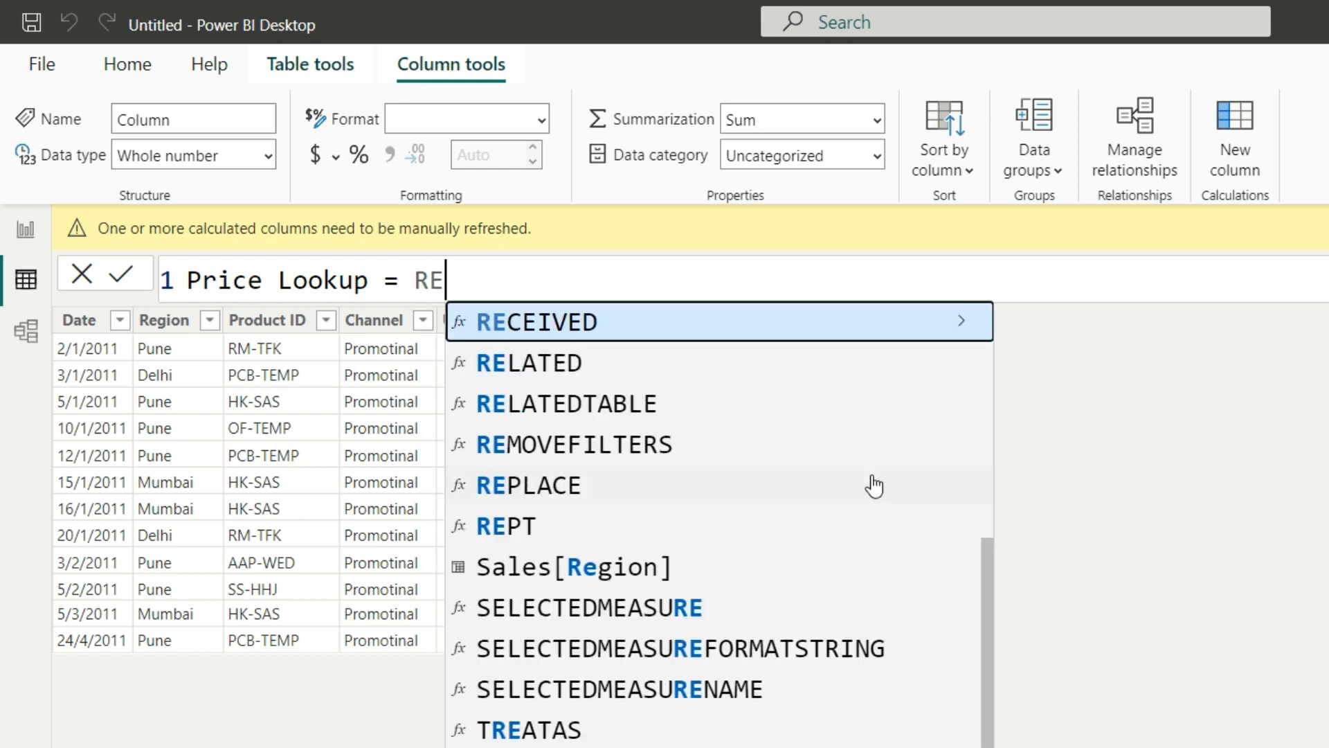
{"action": "type", "text": "LA"}
{"action": "key", "text": "Tab"}
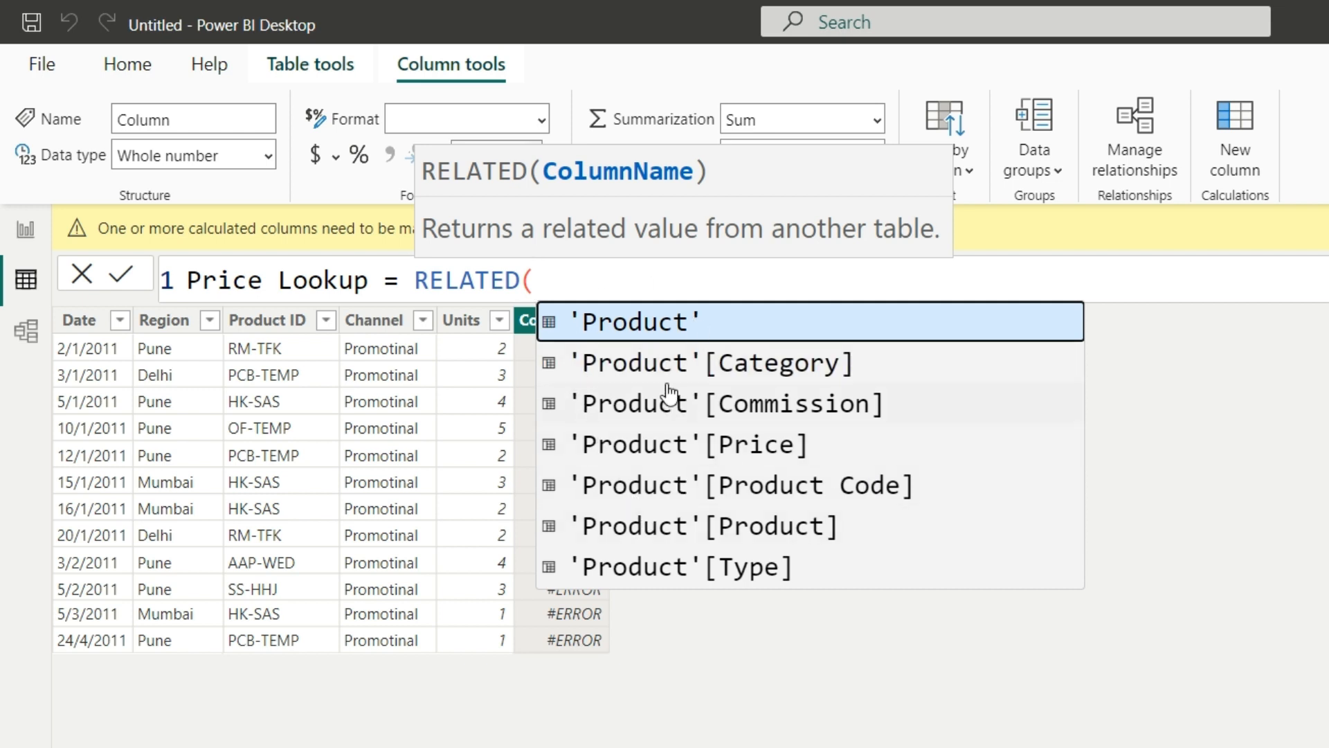
{"action": "left_click", "coordinate": [760, 447]}
{"action": "type", "text": ")"}
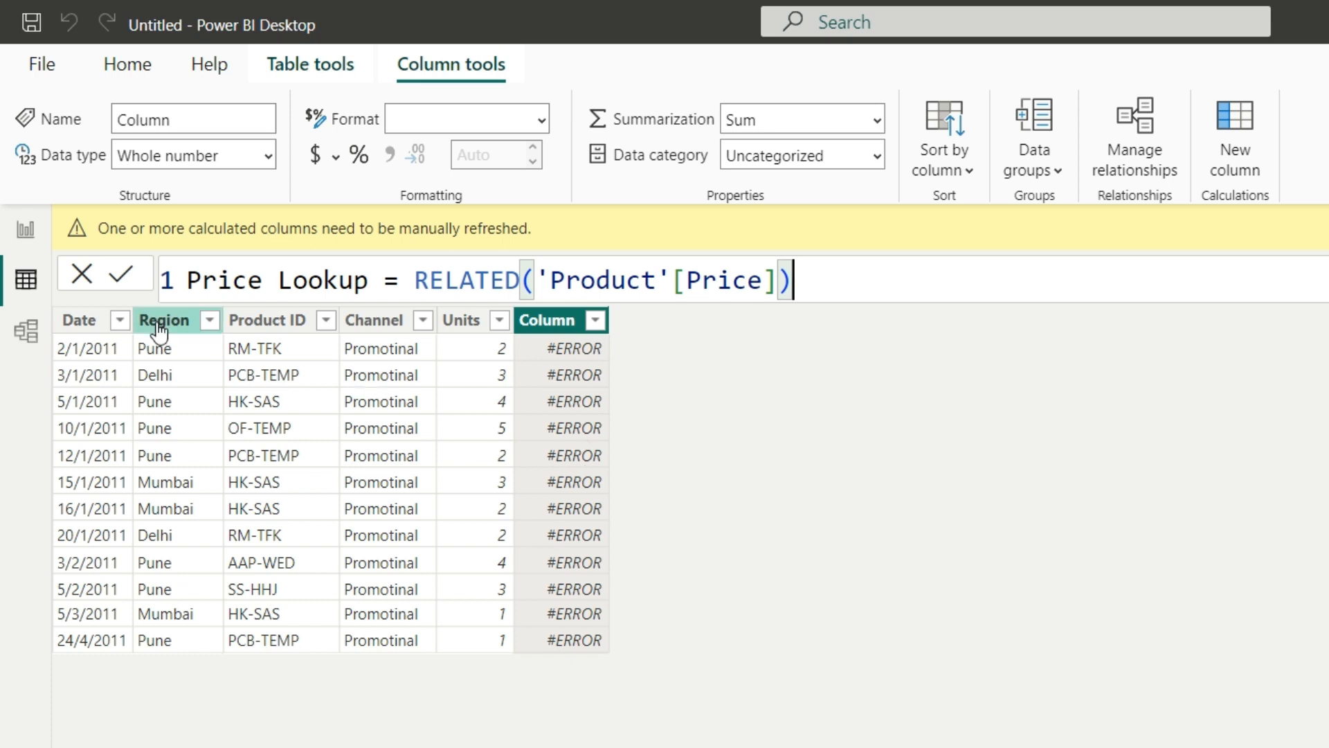
{"action": "left_click", "coordinate": [128, 276]}
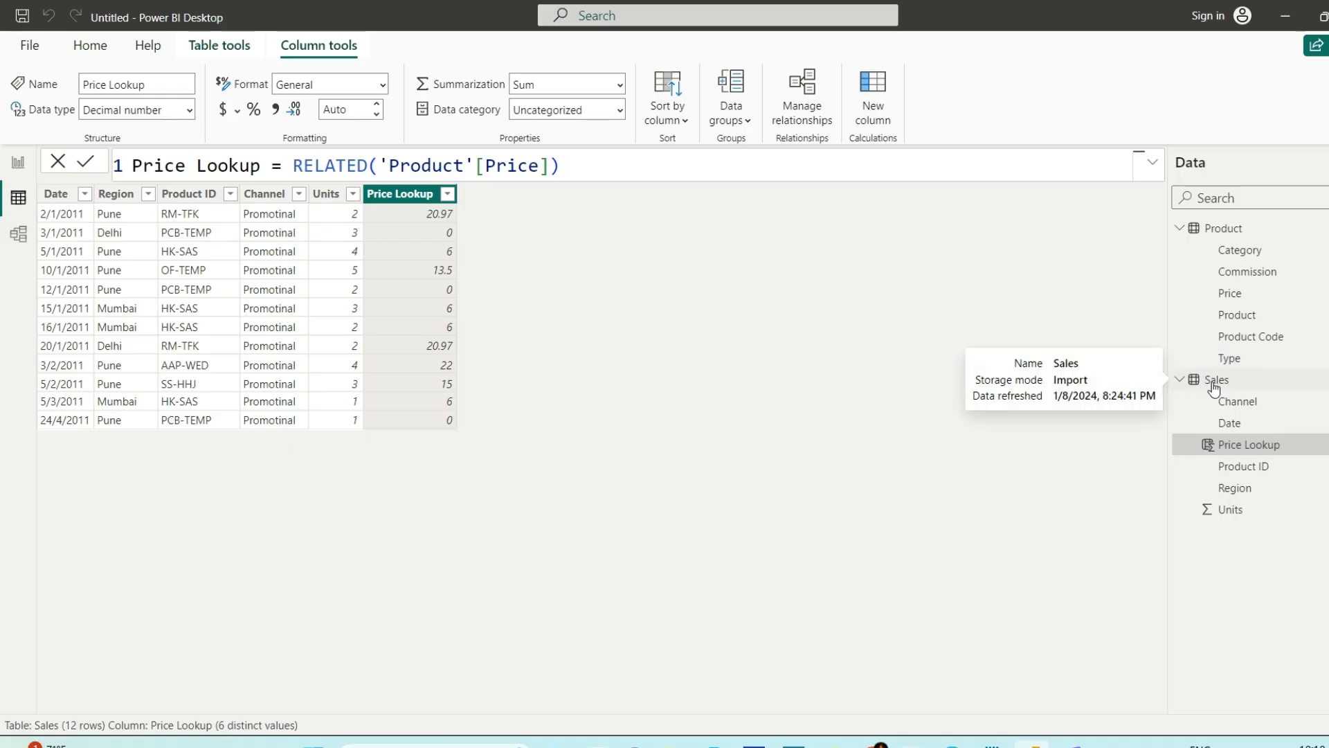
Add a calculated column to the Product table and try to reference a Sales column in it with RELATED
{"action": "left_click", "coordinate": [1235, 235]}
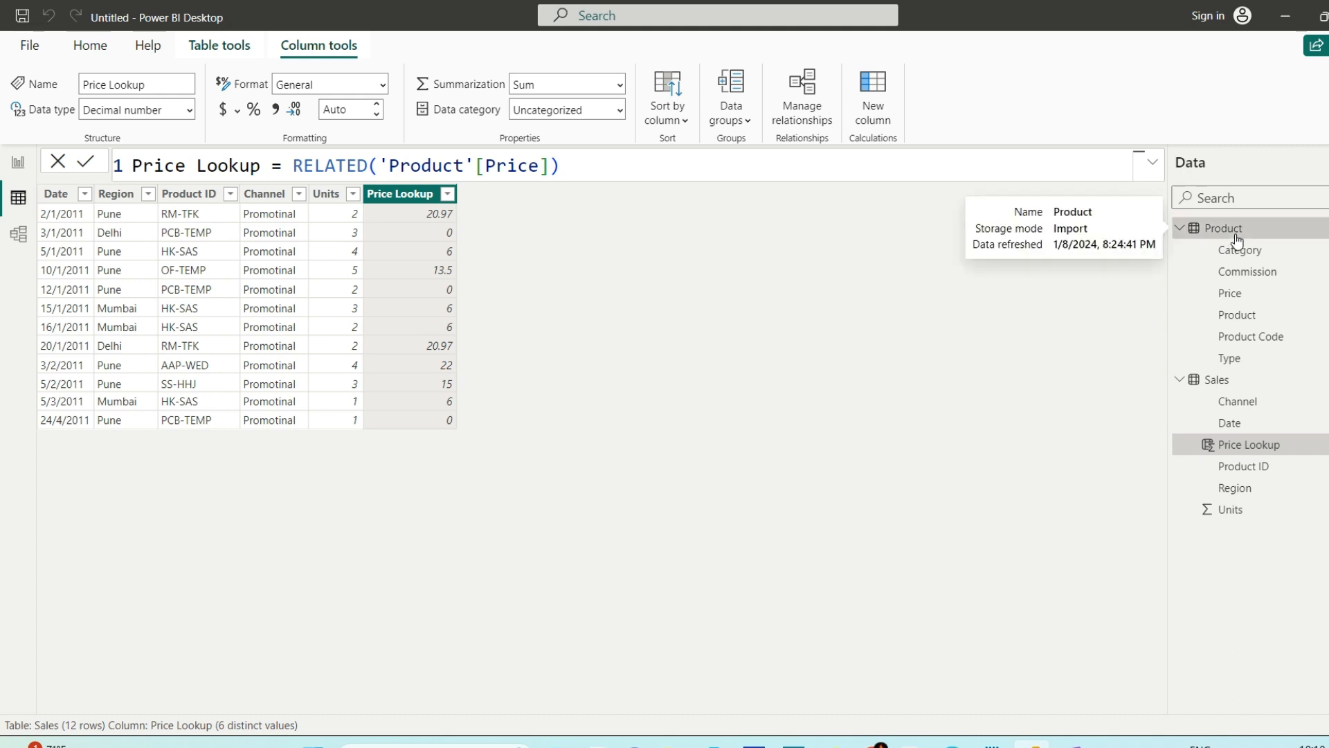
{"action": "right_click", "coordinate": [1237, 236]}
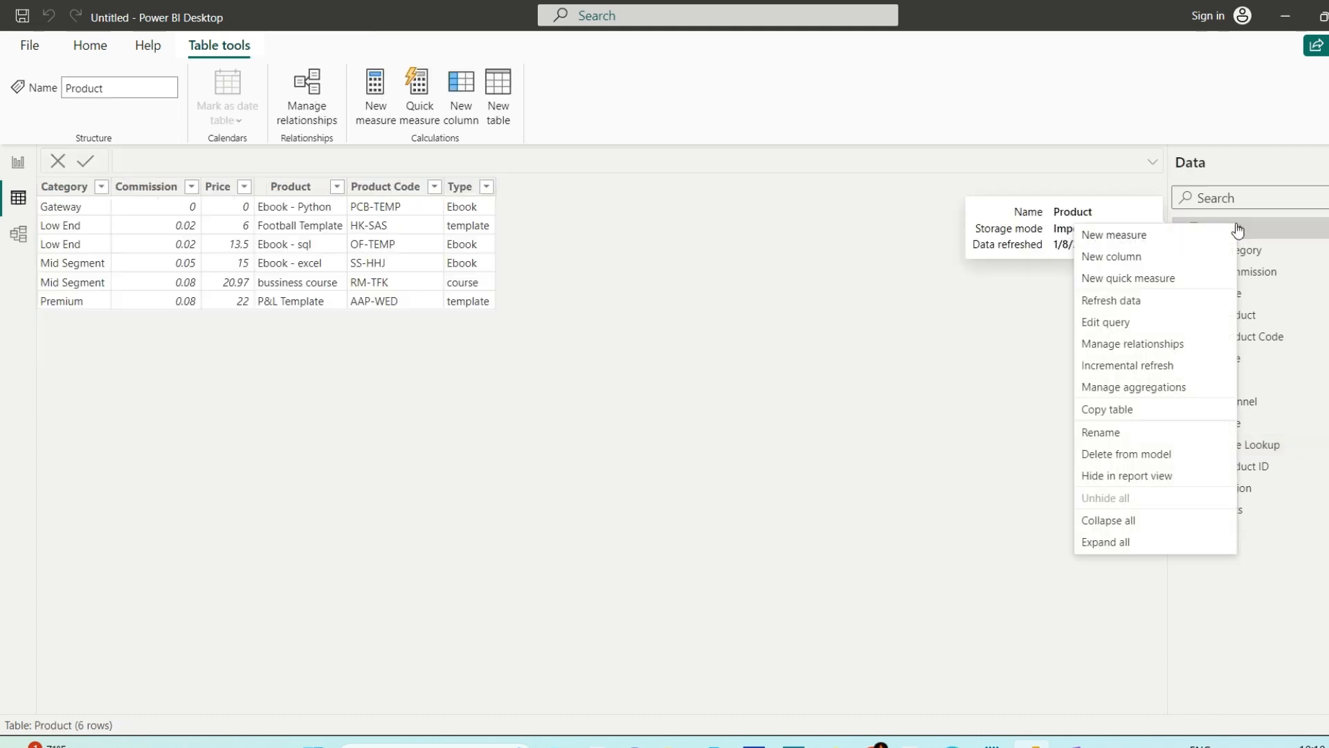
{"action": "left_click", "coordinate": [1135, 257]}
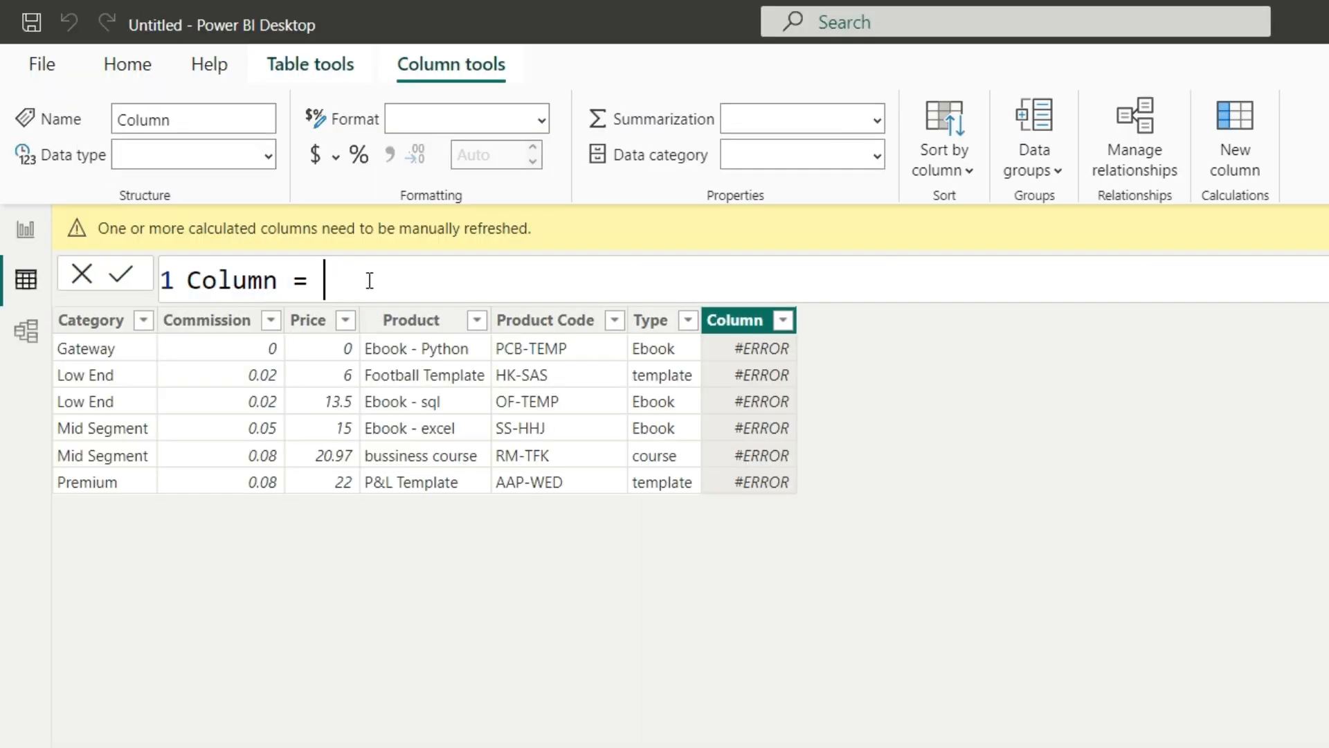
{"action": "type", "text": "RELA"}
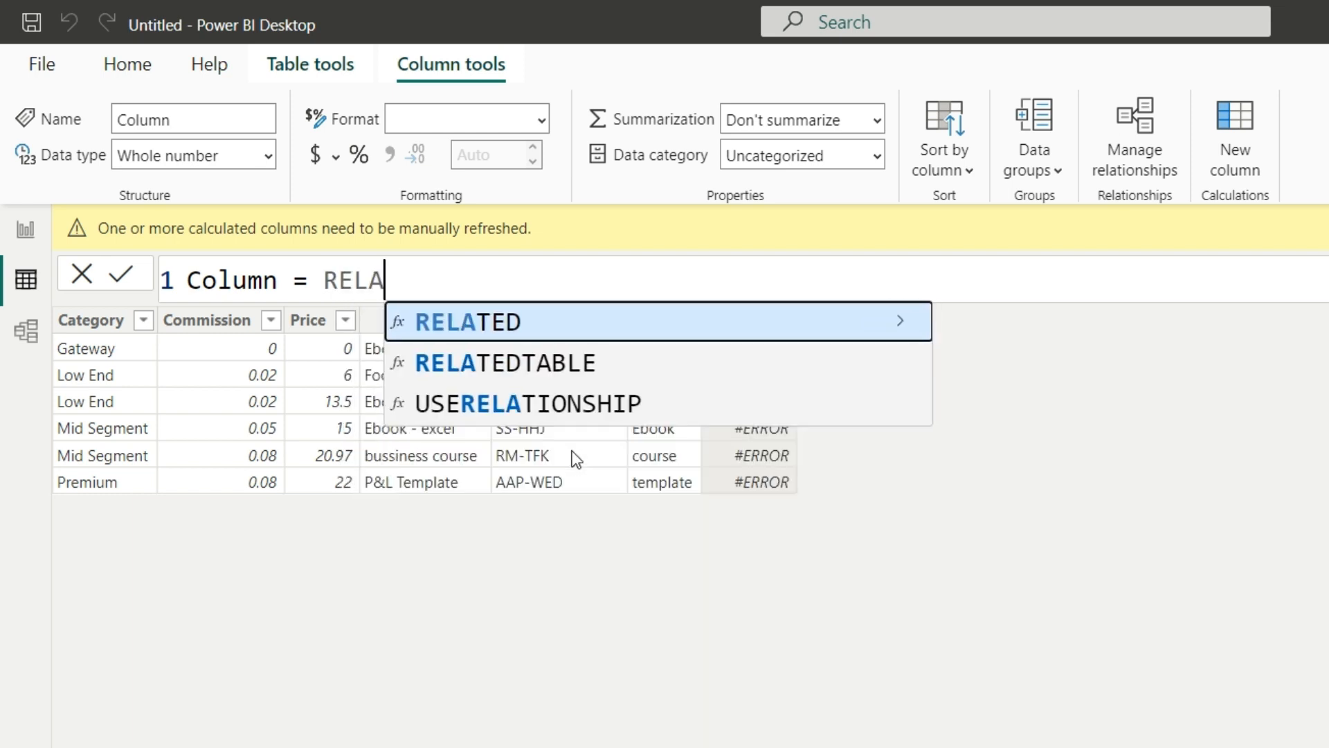
{"action": "key", "text": "Tab"}
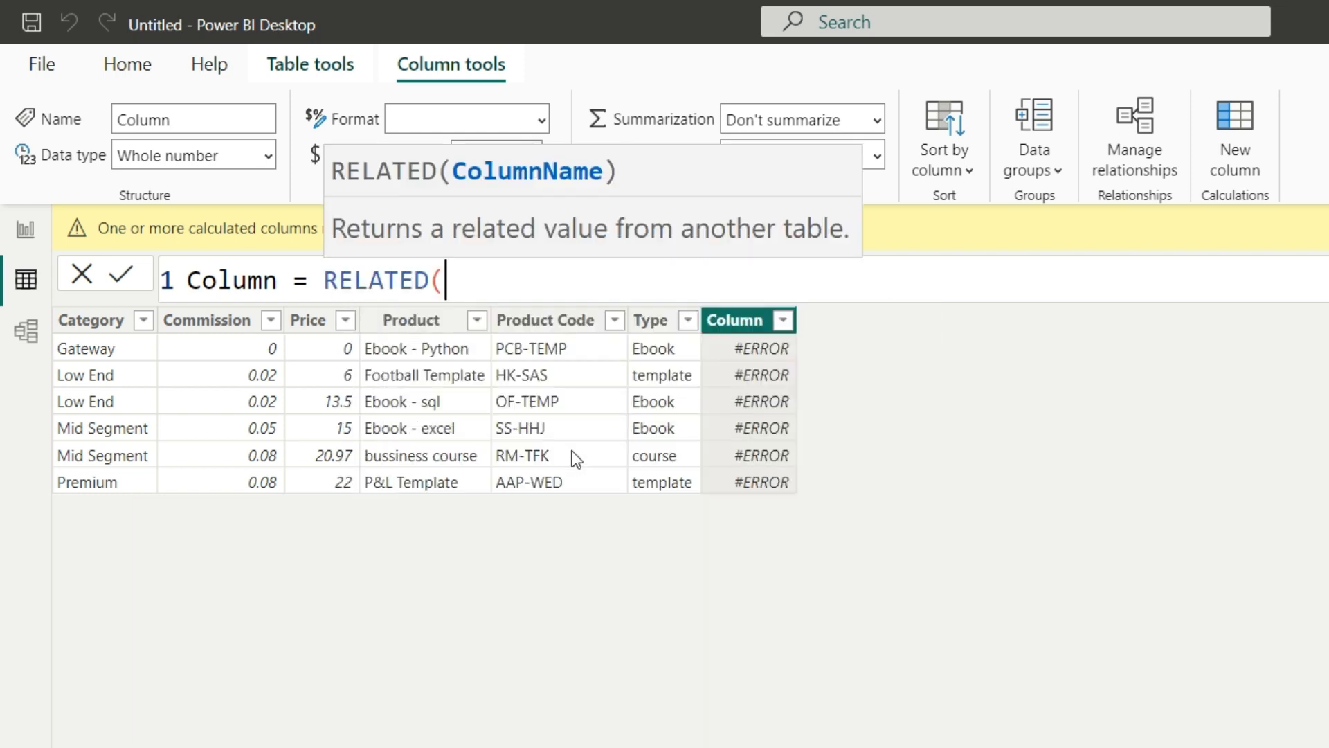
{"action": "type", "text": "Sa"}
Clear the RELATED expression and discard the new Product column
{"action": "key", "text": "BackSpace"}
{"action": "key", "text": "BackSpace"}
{"action": "key", "text": "BackSpace"}
{"action": "key", "text": "BackSpace"}
{"action": "key", "text": "BackSpace"}
{"action": "key", "text": "BackSpace"}
{"action": "key", "text": "BackSpace"}
{"action": "key", "text": "BackSpace"}
{"action": "key", "text": "BackSpace"}
{"action": "key", "text": "BackSpace"}
{"action": "key", "text": "BackSpace"}
{"action": "key", "text": "BackSpace"}
{"action": "key", "text": "BackSpace"}
{"action": "key", "text": "BackSpace"}
{"action": "key", "text": "BackSpace"}
{"action": "key", "text": "BackSpace"}
{"action": "key", "text": "BackSpace"}
{"action": "key", "text": "BackSpace"}
{"action": "key", "text": "BackSpace"}
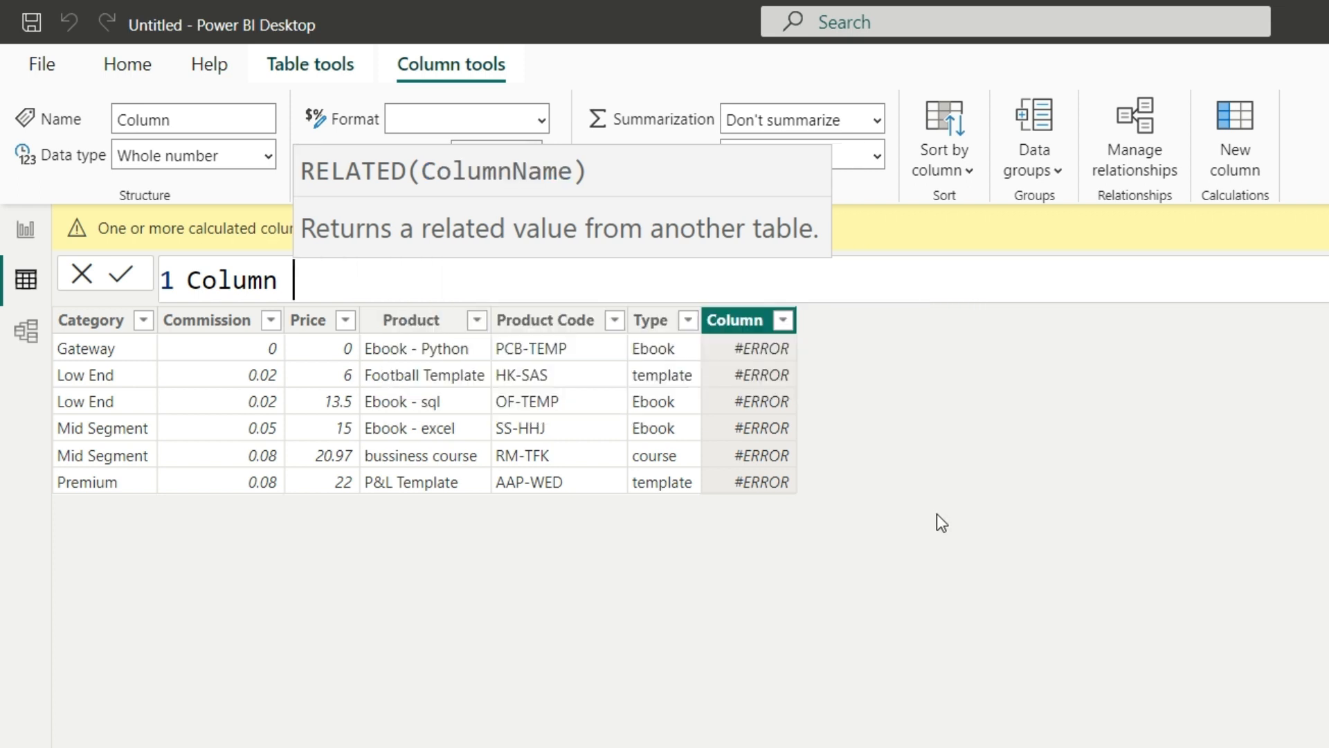
{"action": "left_click", "coordinate": [880, 658]}
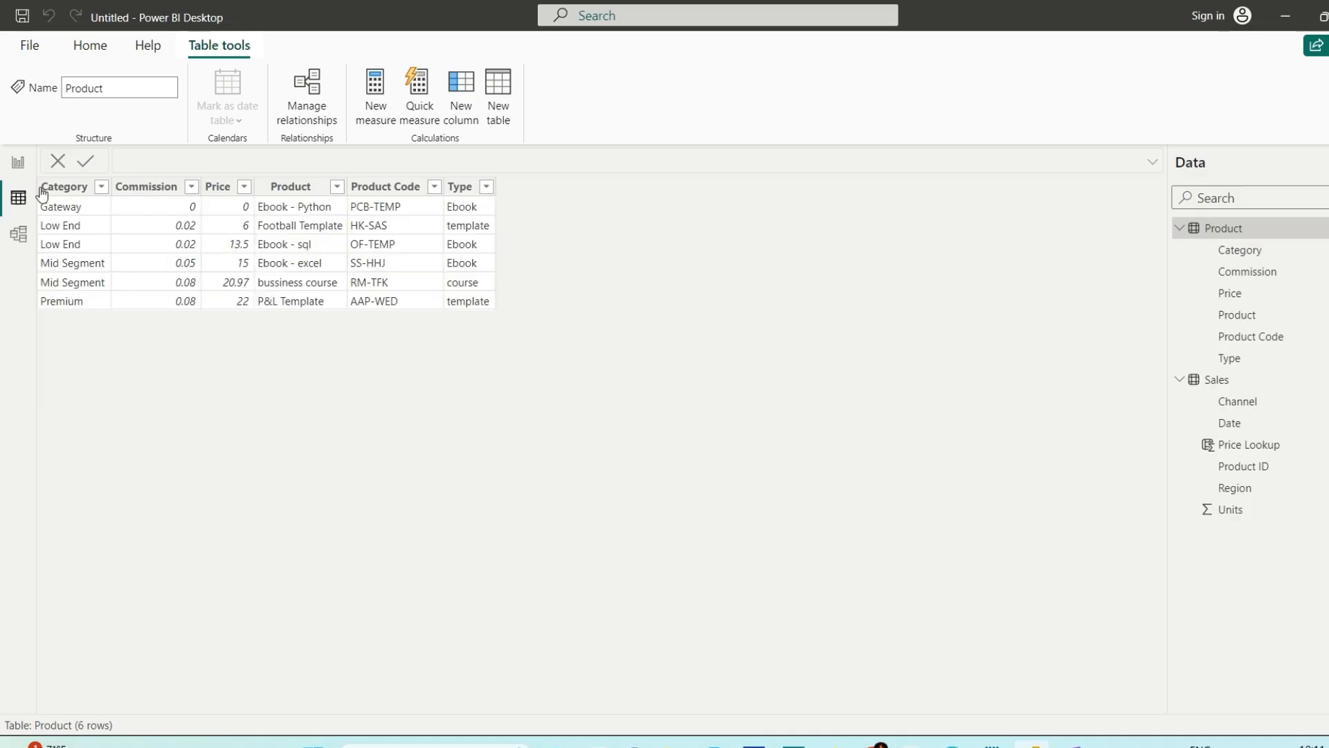
Switch to the report view and create a new measure in the Sales table
{"action": "left_click", "coordinate": [18, 162]}
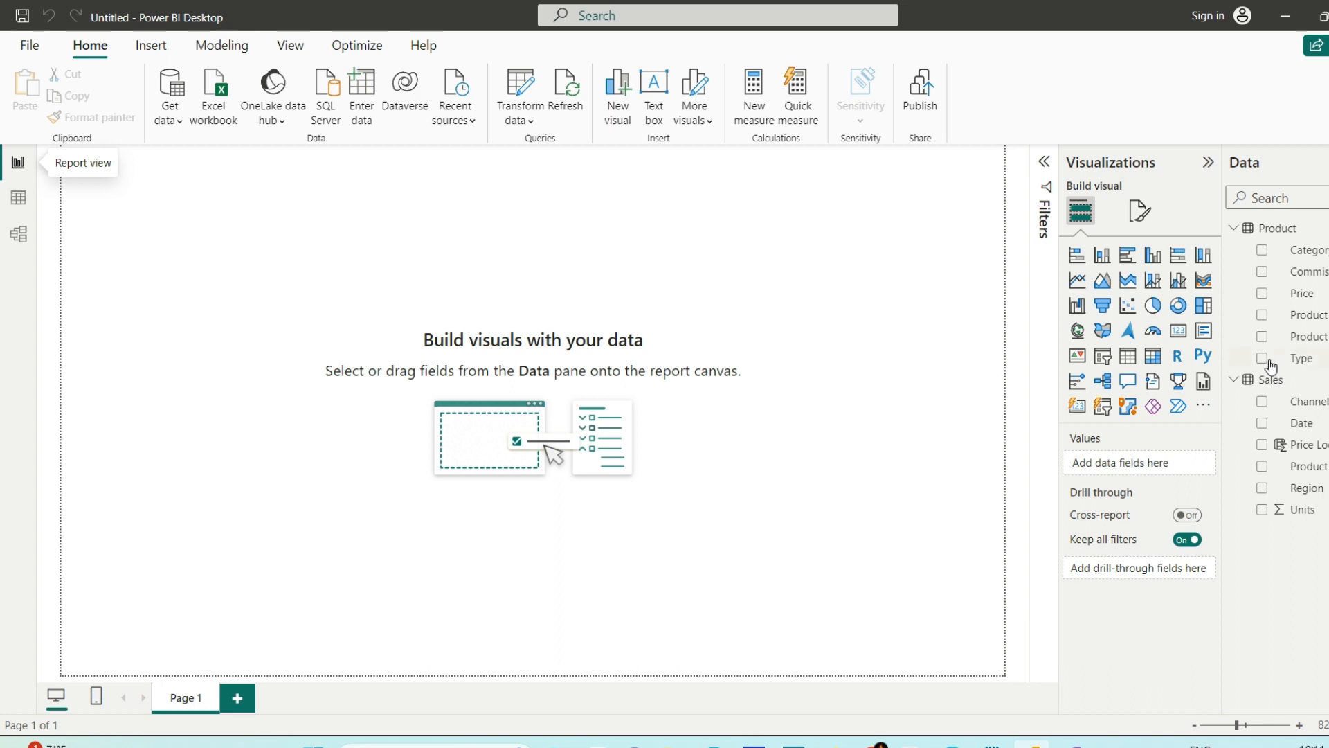
{"action": "left_click", "coordinate": [1281, 382]}
{"action": "right_click", "coordinate": [1286, 386]}
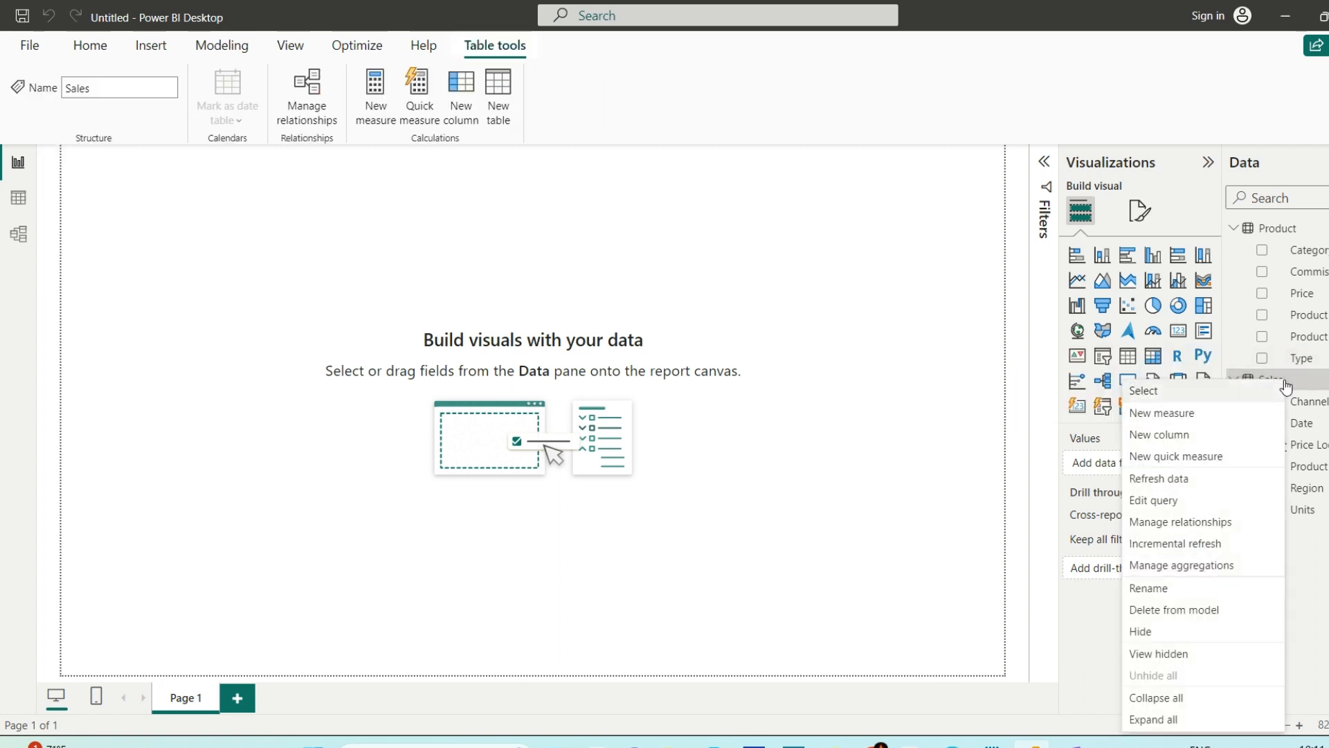
{"action": "left_click", "coordinate": [1021, 405]}
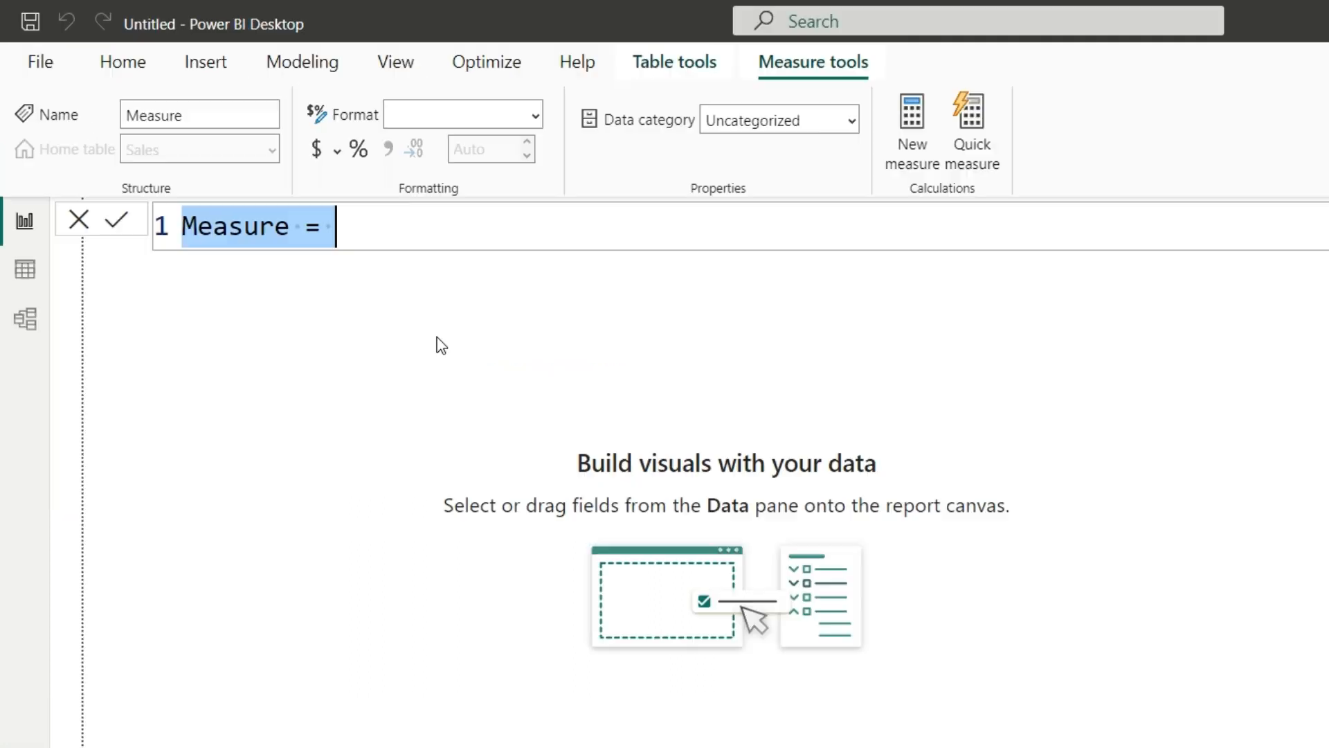
Replace the new Sales measure's default name with Total Price, keeping the equals sign
{"action": "key", "text": "shift+Left"}
{"action": "key", "text": "shift+Left"}
{"action": "key", "text": "shift+Left"}
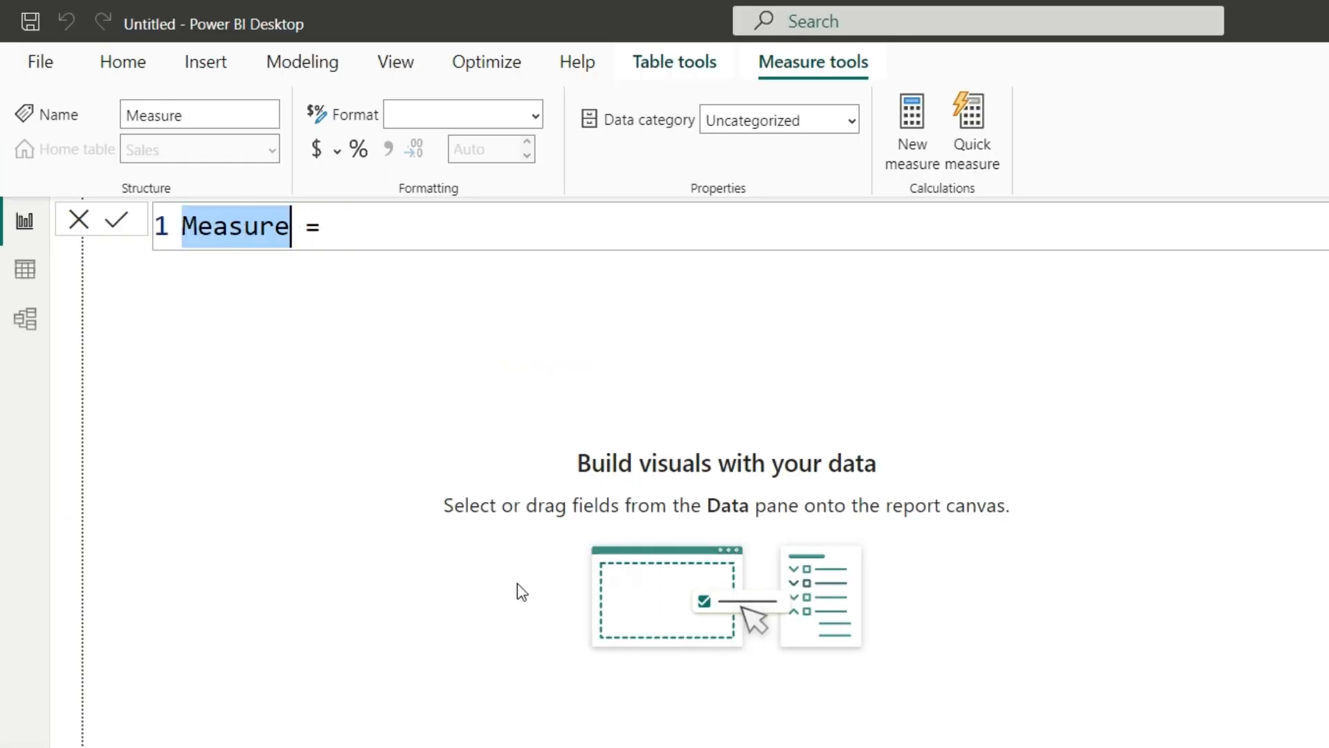
{"action": "type", "text": "TO"}
{"action": "key", "text": "BackSpace"}
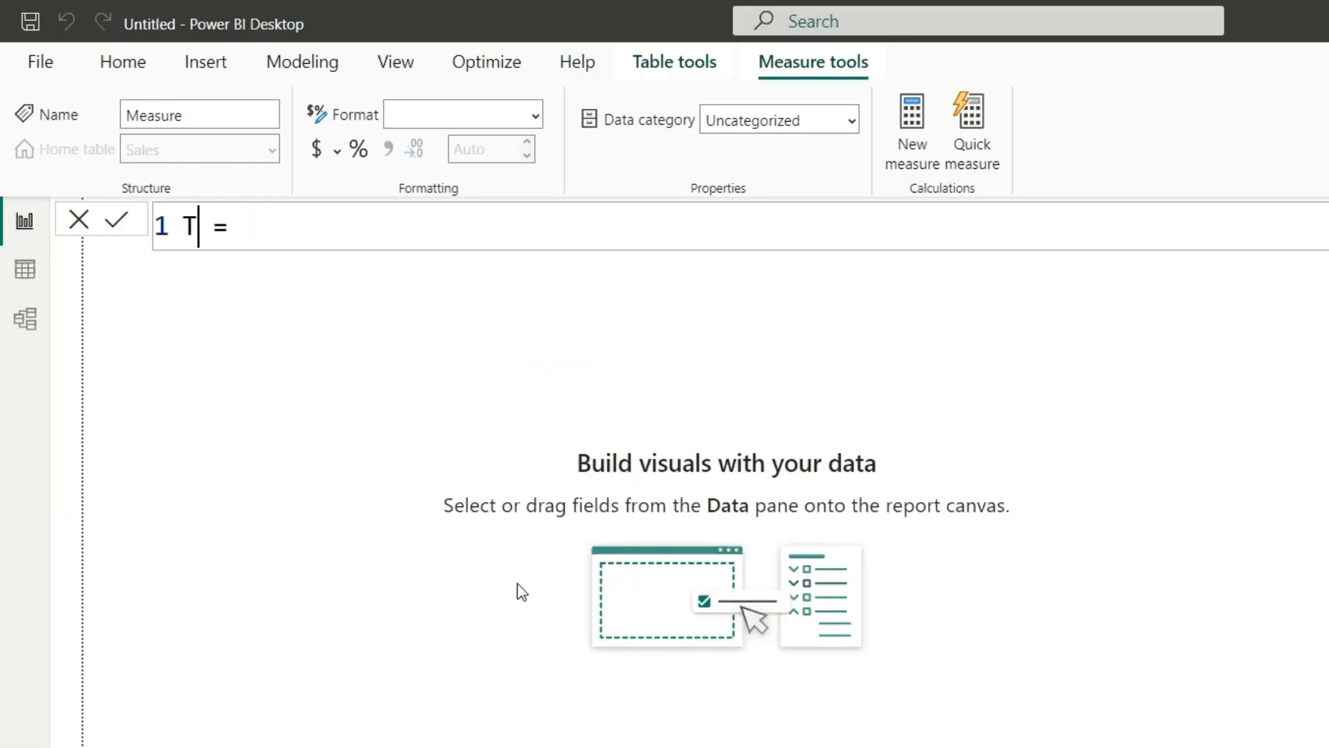
{"action": "type", "text": "otal P"}
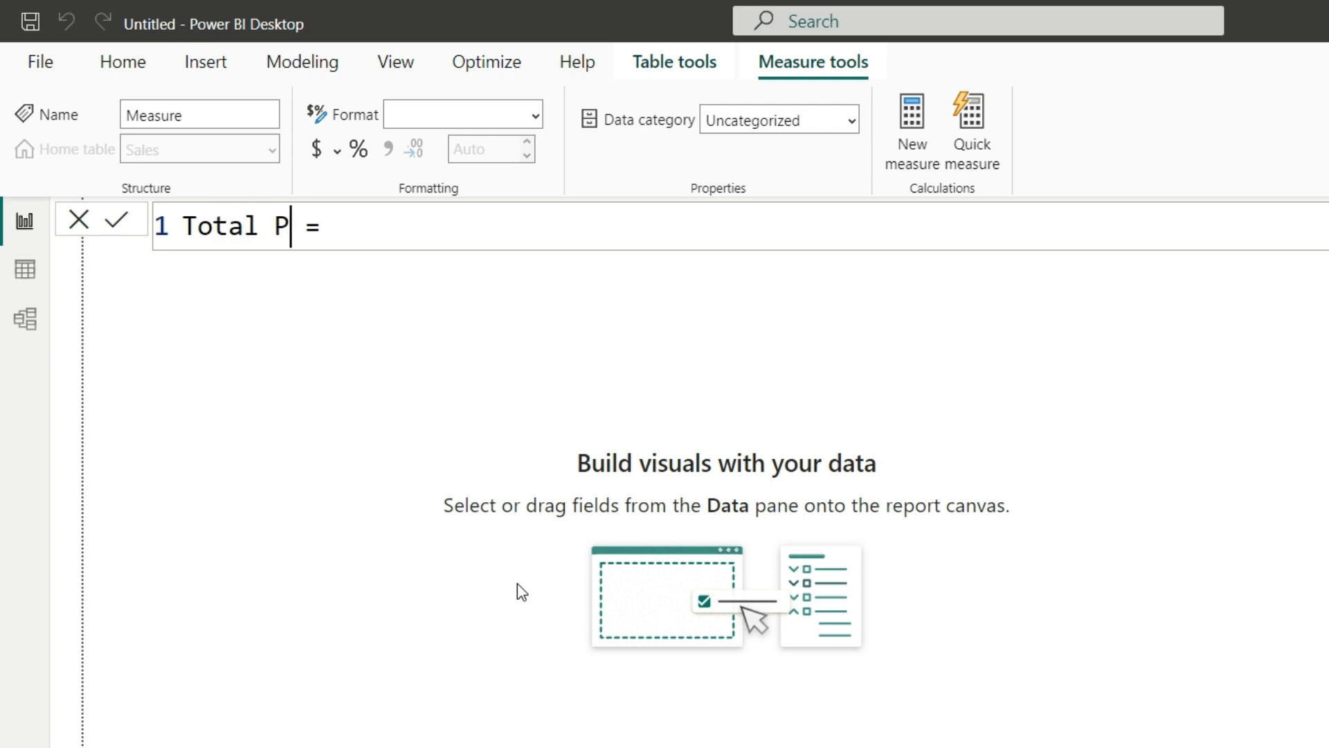
{"action": "type", "text": "rice"}
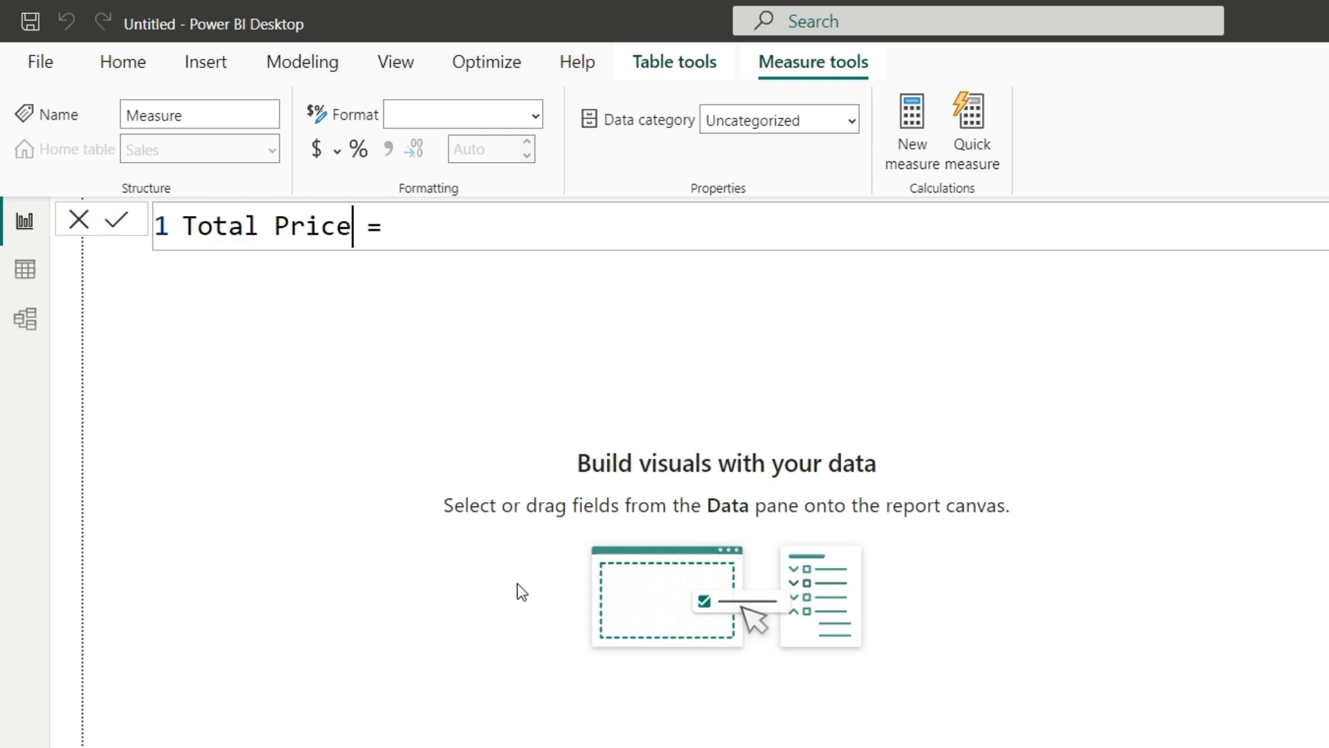
Try to use RELATED directly as the Total Price measure's expression to fetch a Product column
{"action": "key", "text": "Right"}
{"action": "key", "text": "Right"}
{"action": "type", "text": "RELA"}
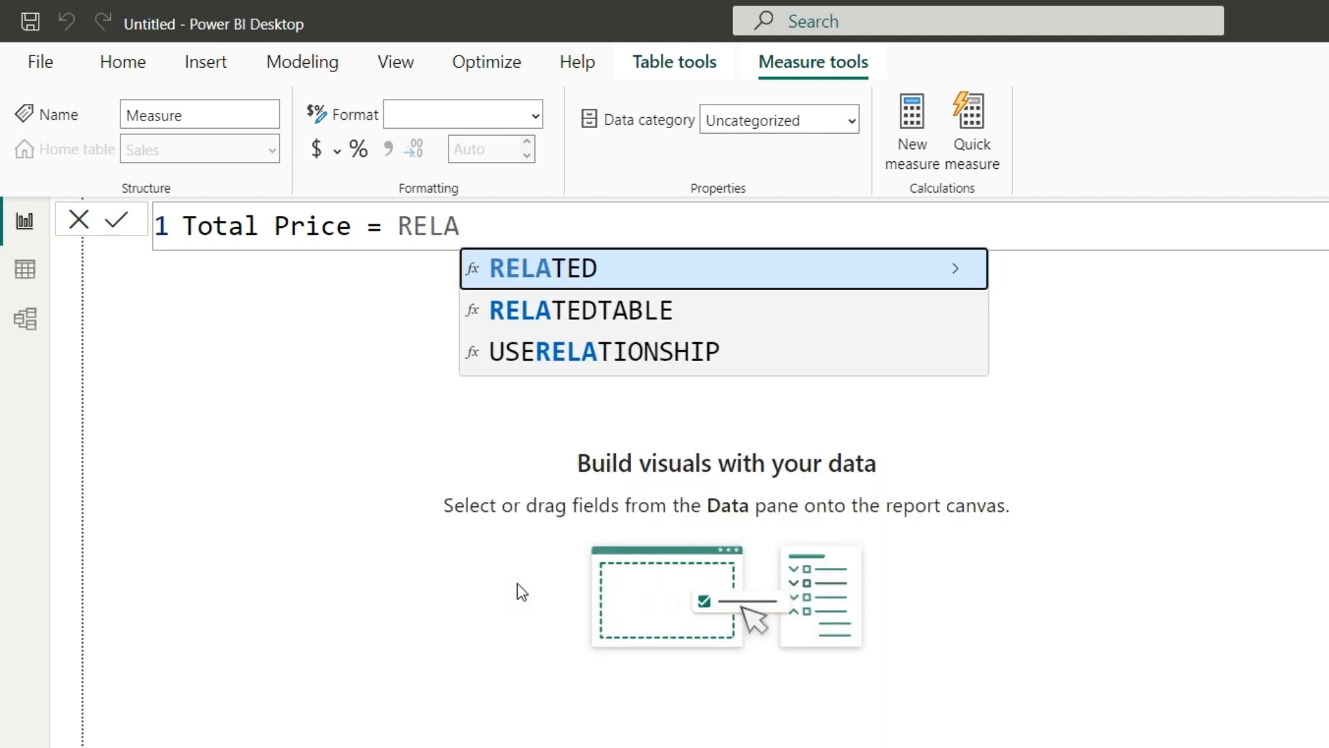
{"action": "key", "text": "Tab"}
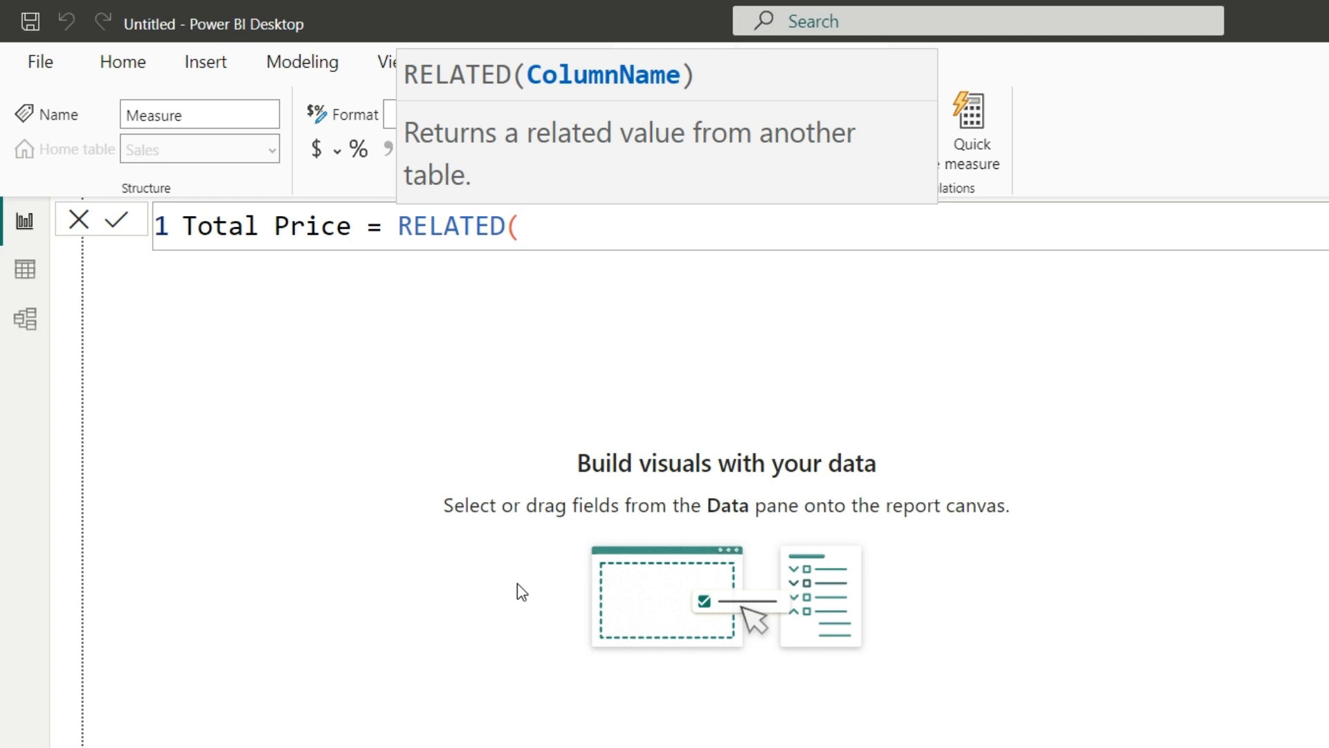
{"action": "type", "text": "P"}
{"action": "key", "text": "BackSpace"}
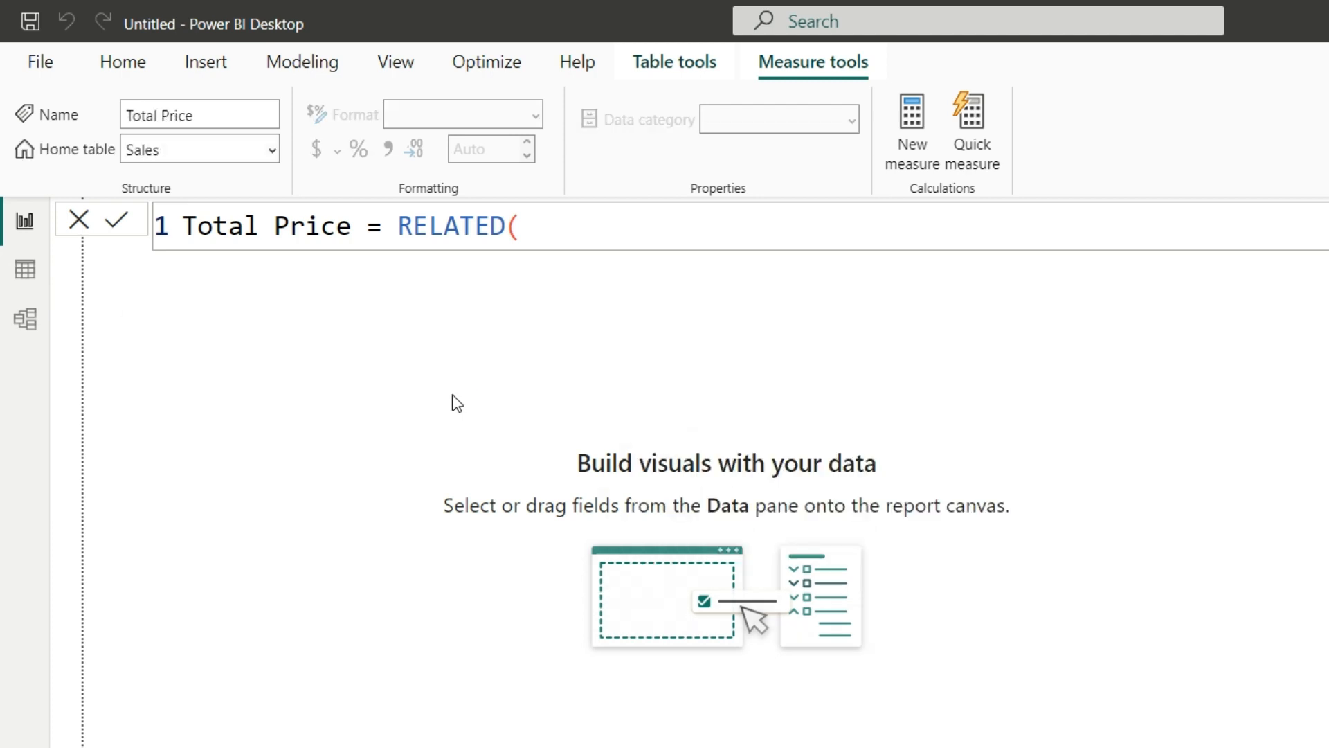
Check the Price Lookup column and its formula in the Sales table data, and return to the report view
{"action": "left_click", "coordinate": [25, 269]}
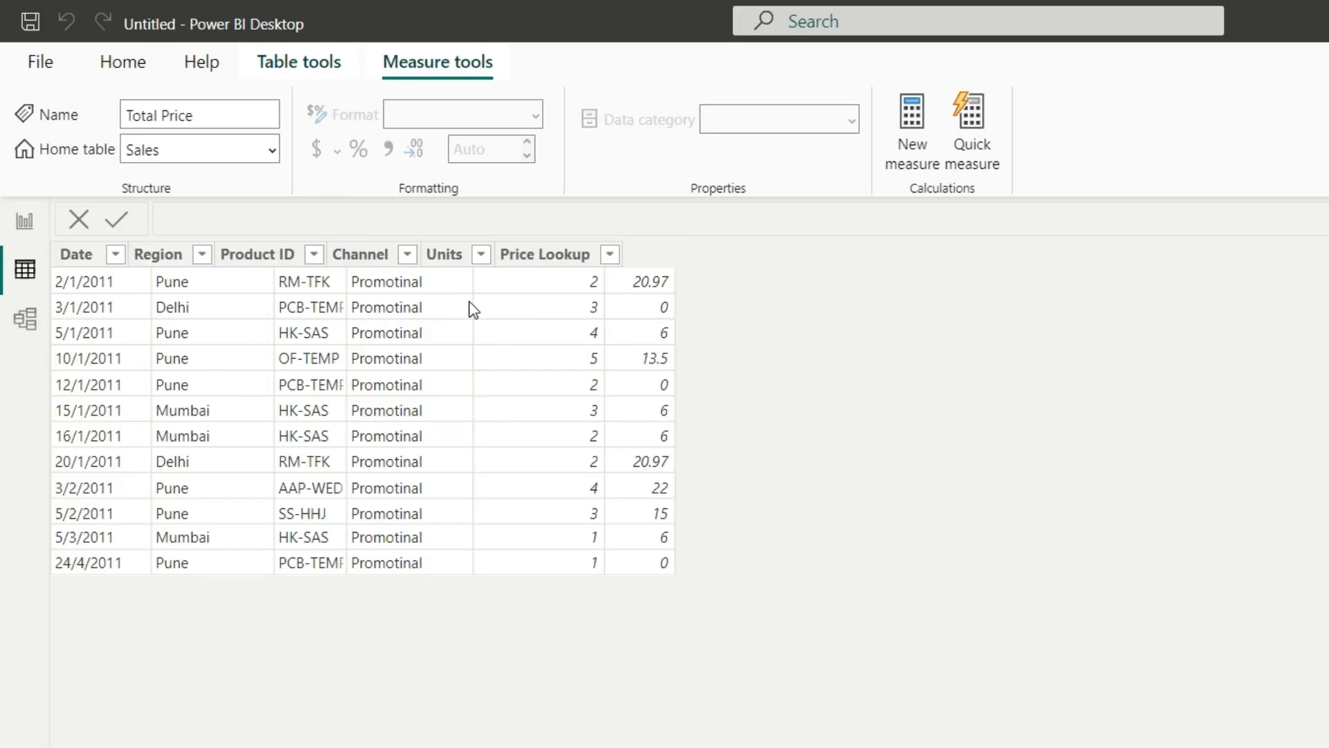
{"action": "left_click", "coordinate": [543, 255]}
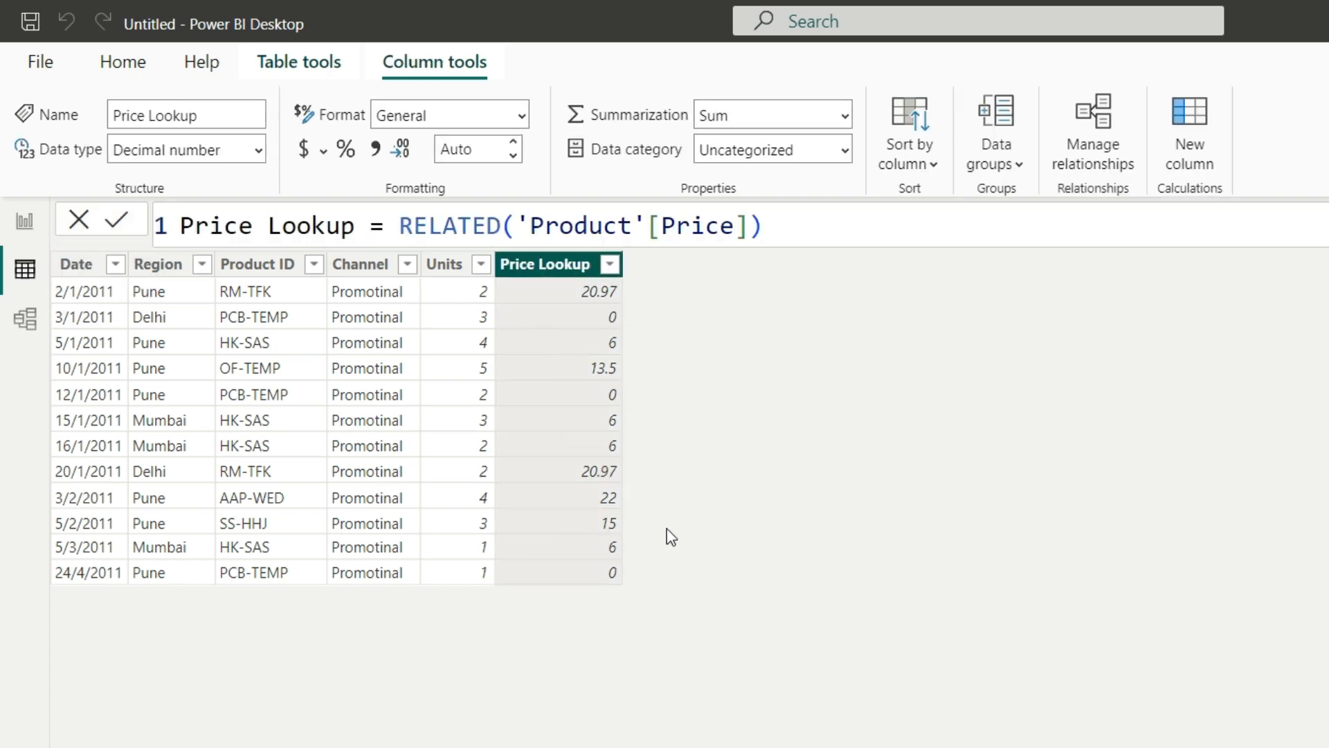
{"action": "left_click", "coordinate": [25, 220]}
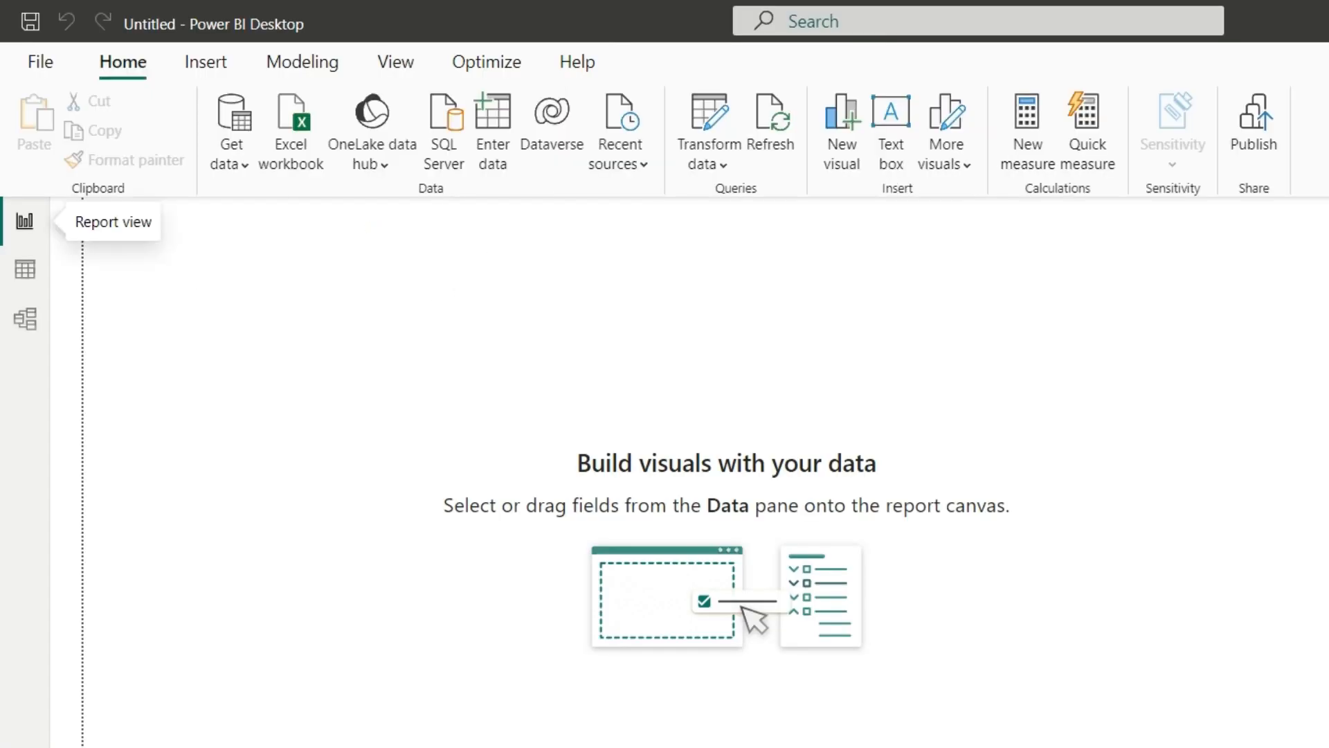
Remove the empty RELATED call from the Total Price measure, keeping only its name and equals sign
{"action": "left_click", "coordinate": [574, 229]}
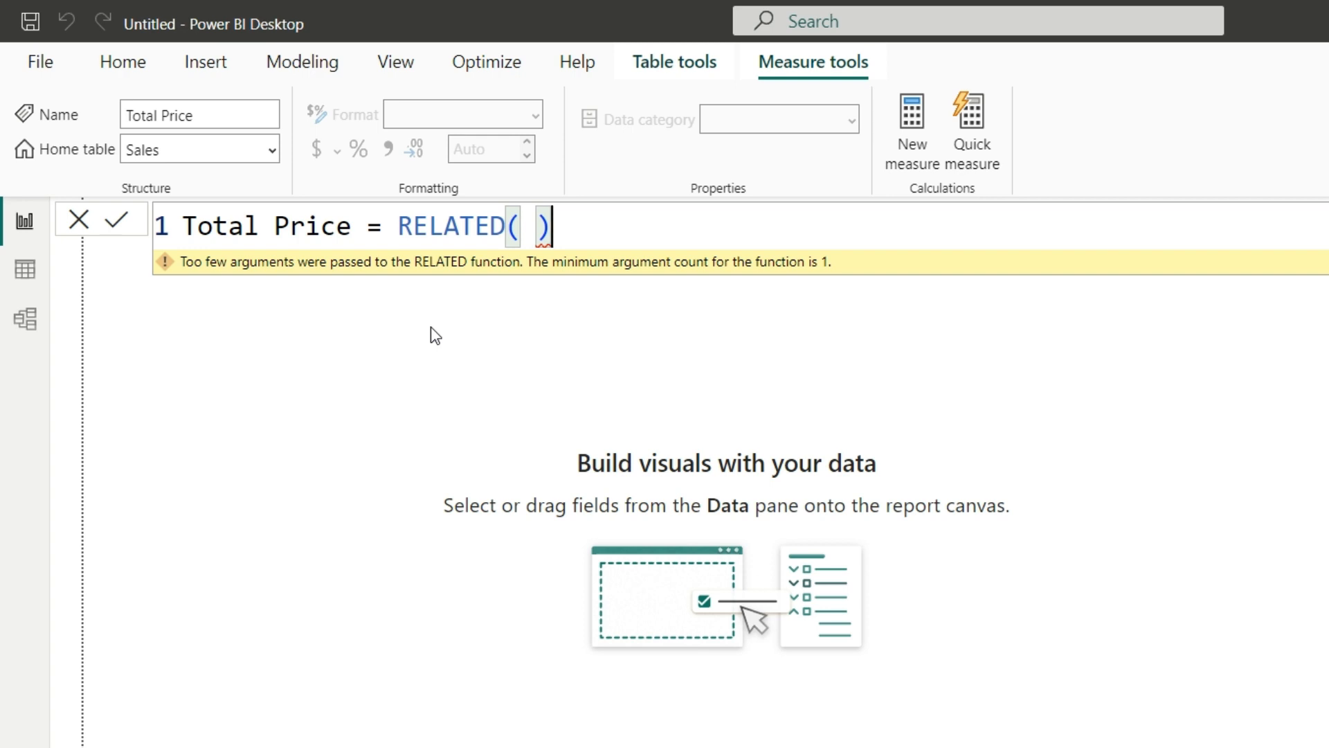
{"action": "key", "text": "BackSpace"}
{"action": "key", "text": "BackSpace"}
{"action": "key", "text": "BackSpace"}
{"action": "key", "text": "BackSpace"}
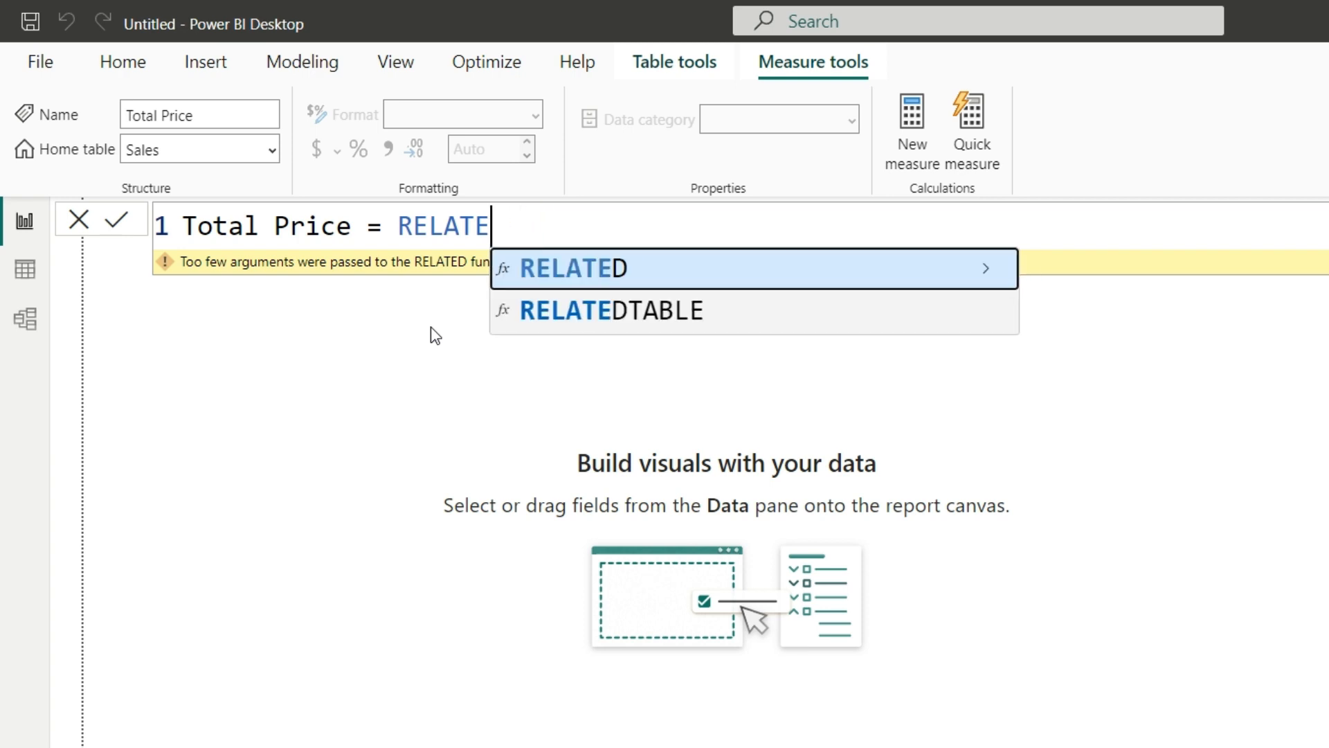
{"action": "key", "text": "BackSpace"}
{"action": "key", "text": "BackSpace"}
{"action": "key", "text": "BackSpace"}
{"action": "key", "text": "BackSpace"}
{"action": "key", "text": "BackSpace"}
{"action": "key", "text": "BackSpace"}
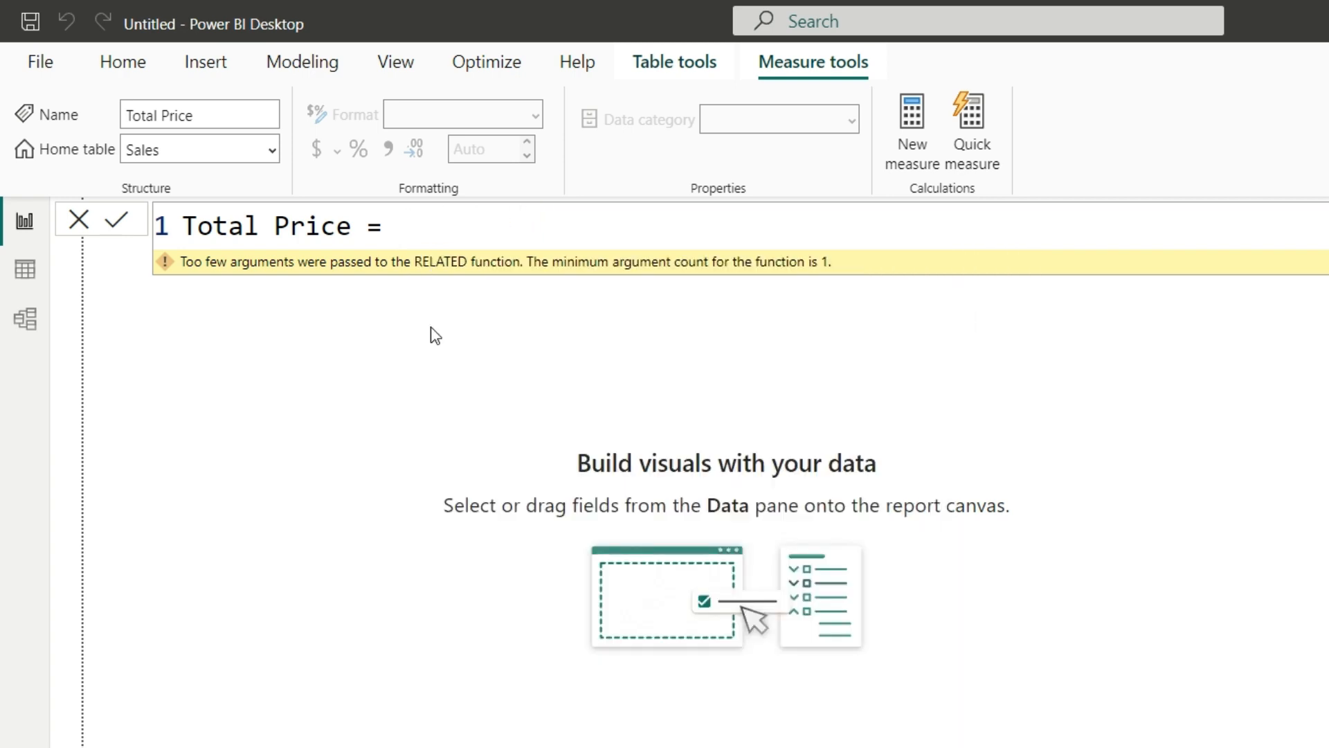
Start the Total Price expression on a second line with SUMX, using Sales as its table argument
{"action": "key", "text": "shift+Return"}
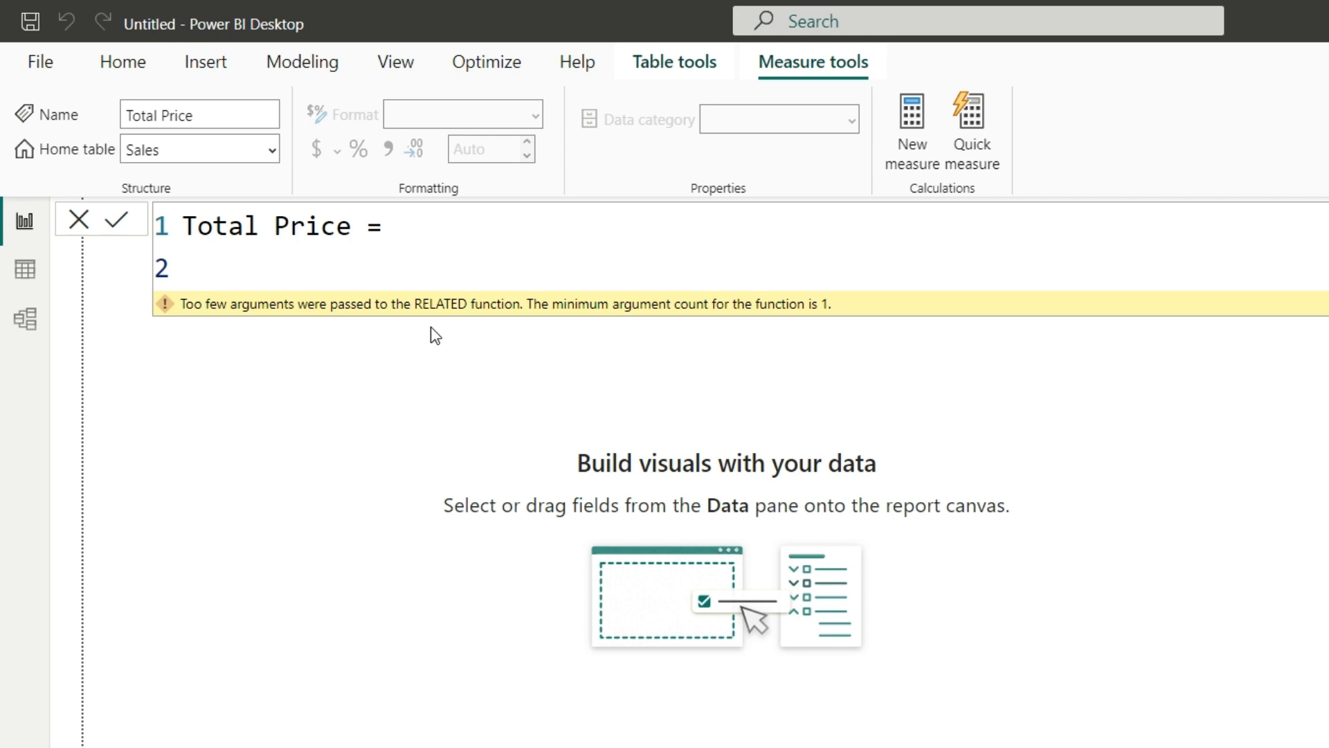
{"action": "type", "text": "SUMX"}
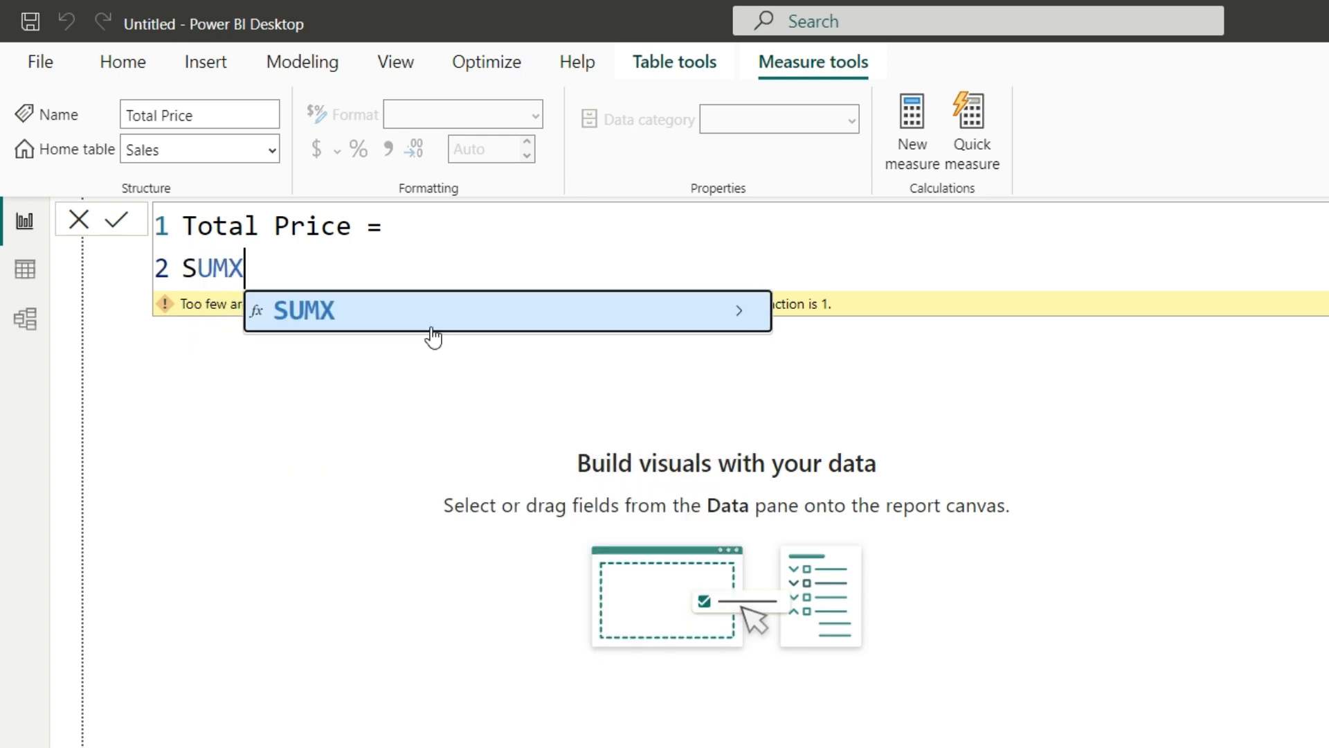
{"action": "left_click", "coordinate": [432, 325]}
{"action": "key", "text": "Escape"}
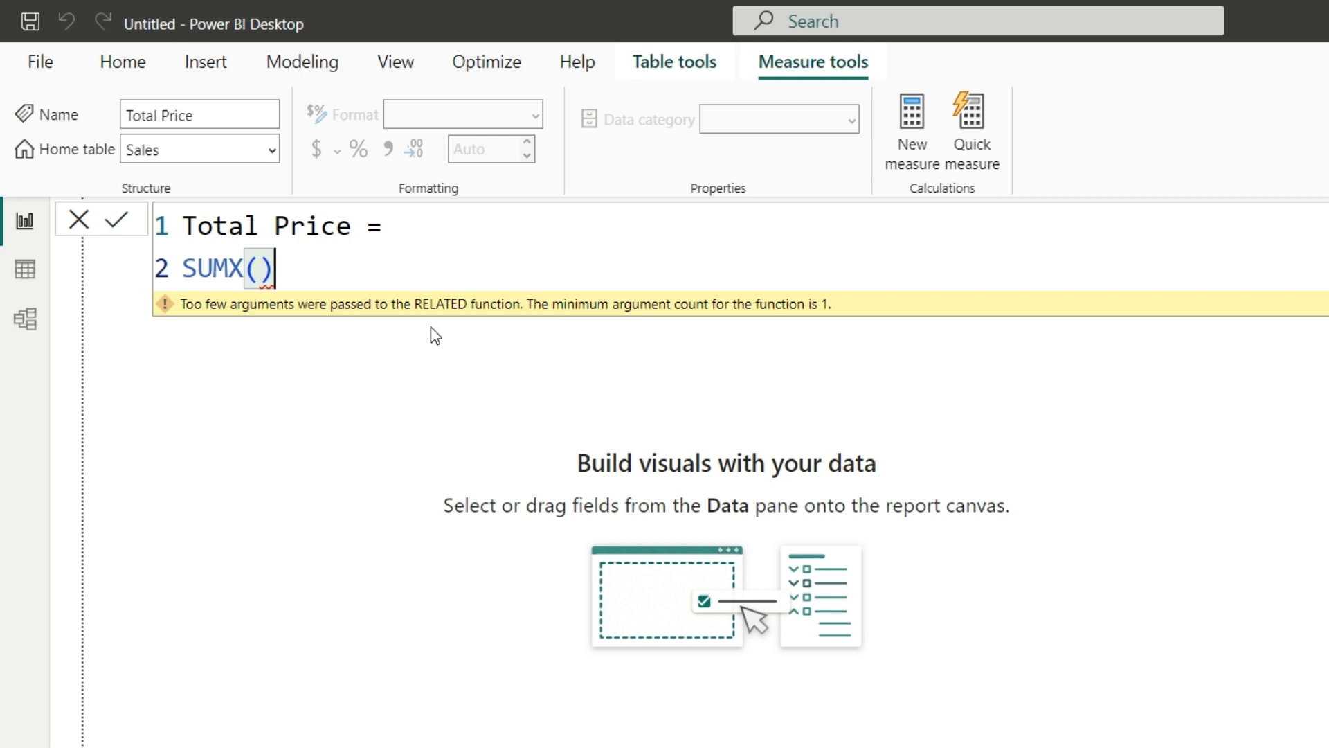
{"action": "key", "text": "Left"}
{"action": "type", "text": "SA"}
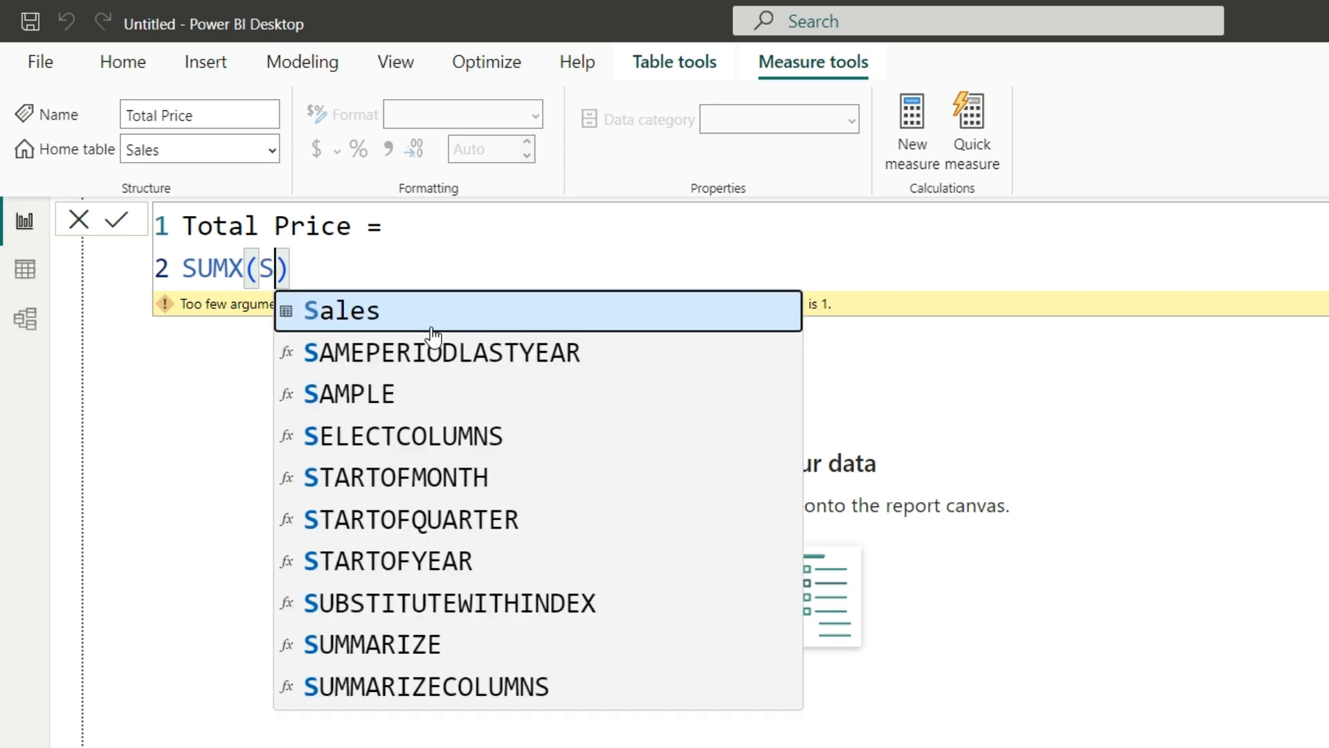
{"action": "key", "text": "Tab"}
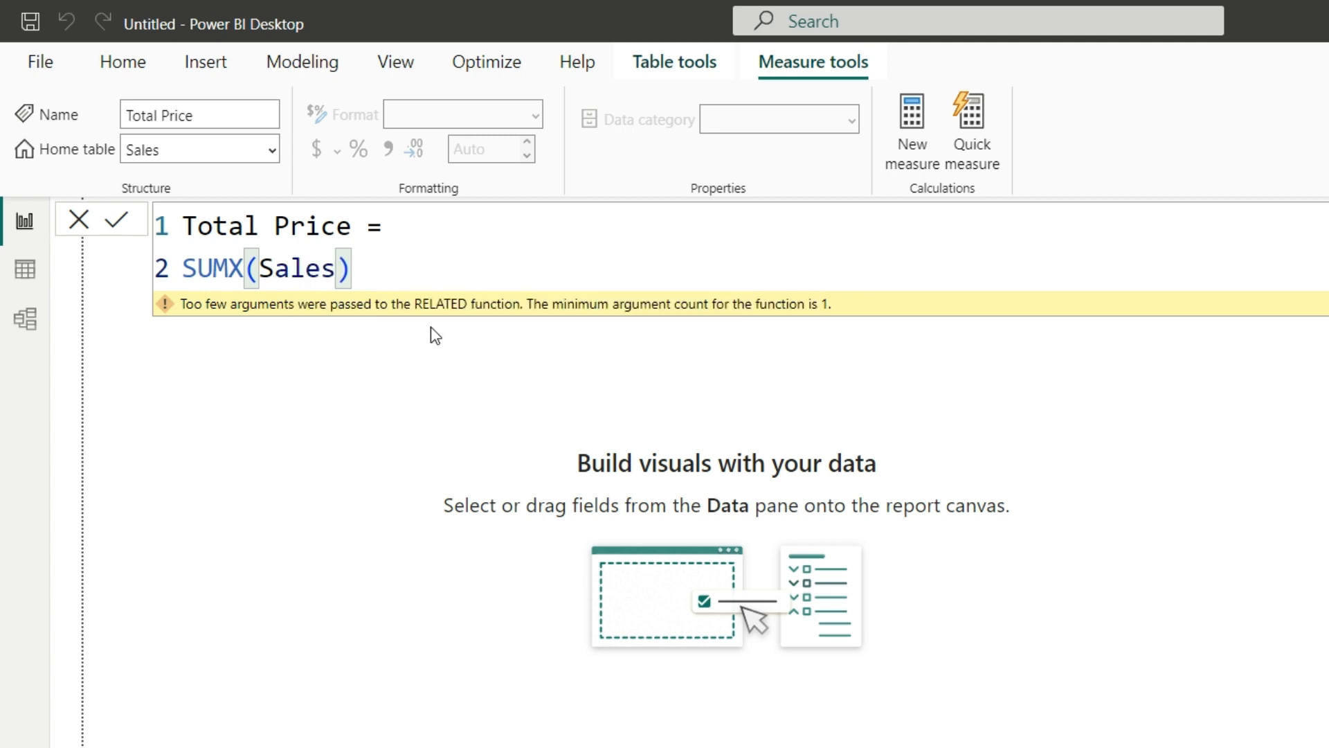
Enter RELATED('Product'[Price]) on its own indented line as the SUMX expression, with the closing parenthesis on a separate line
{"action": "type", "text": ","}
{"action": "key", "text": "shift+Return"}
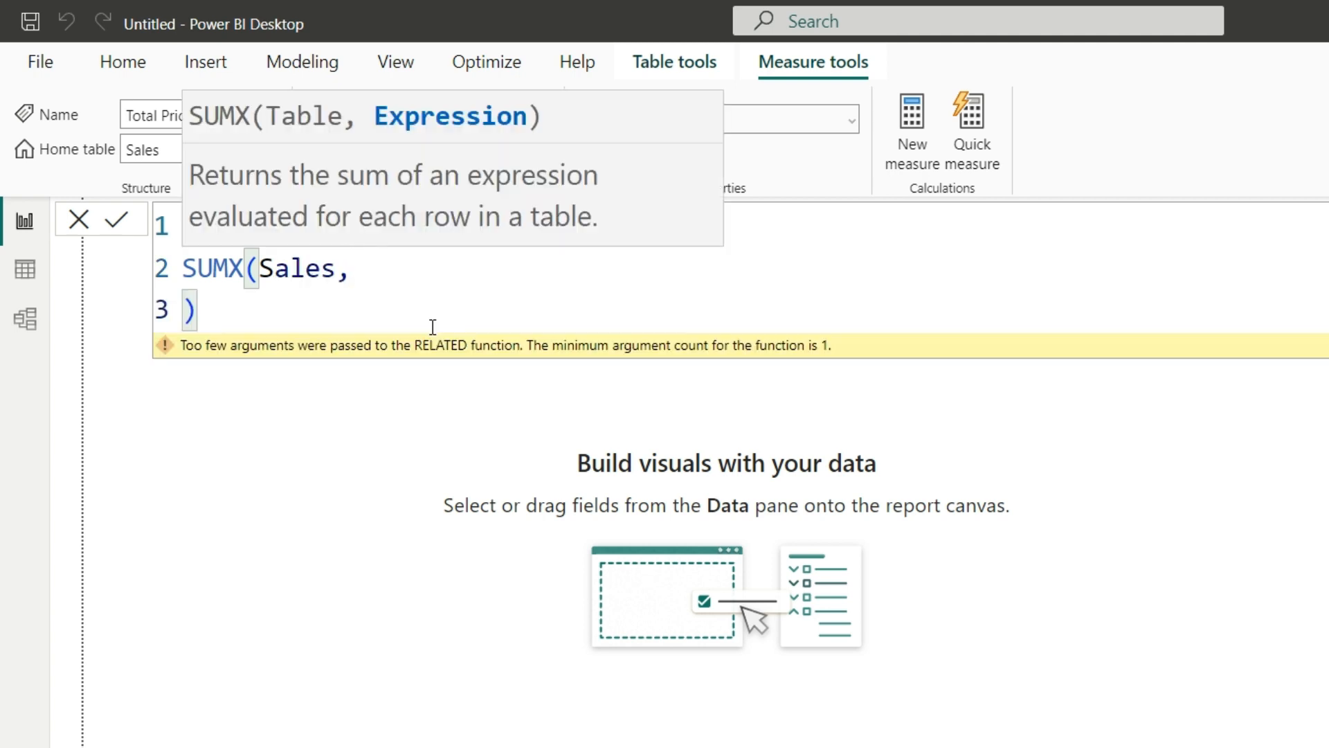
{"action": "key", "text": "shift+Return"}
{"action": "key", "text": "Up"}
{"action": "key", "text": "Tab"}
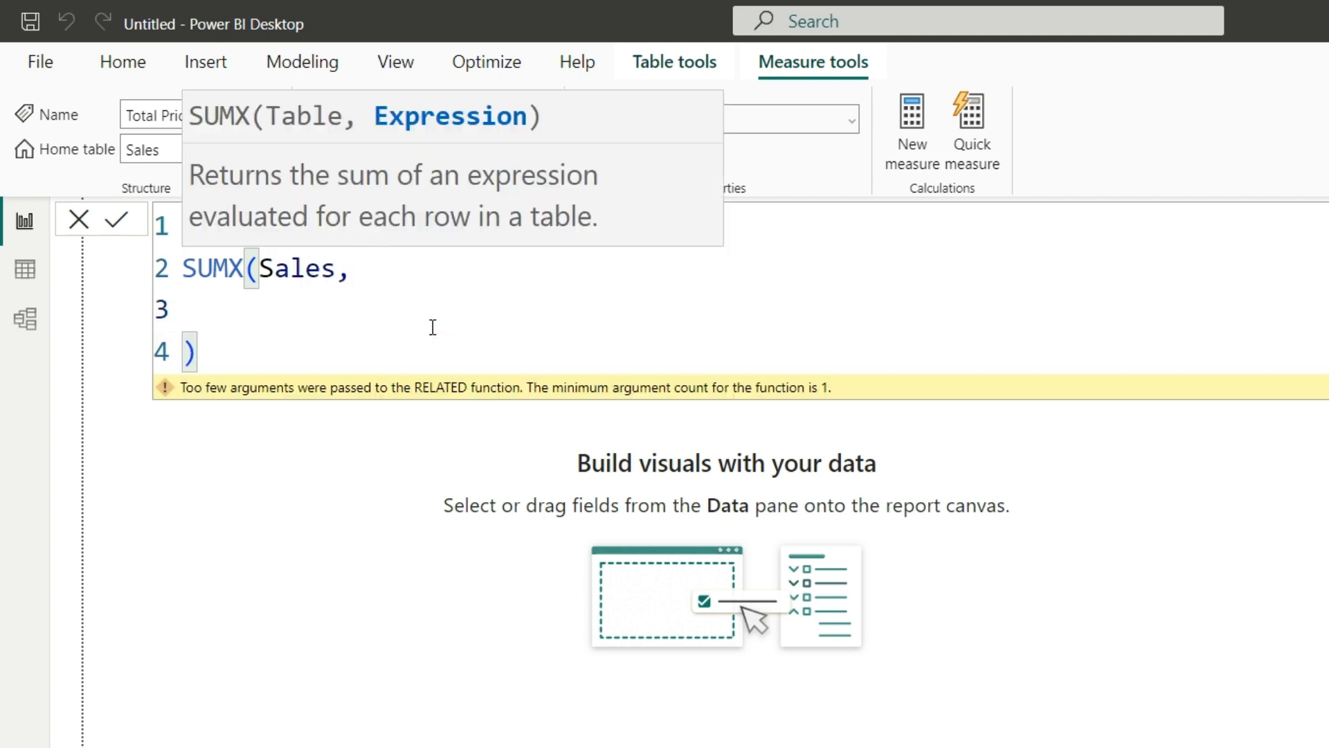
{"action": "type", "text": "RELA"}
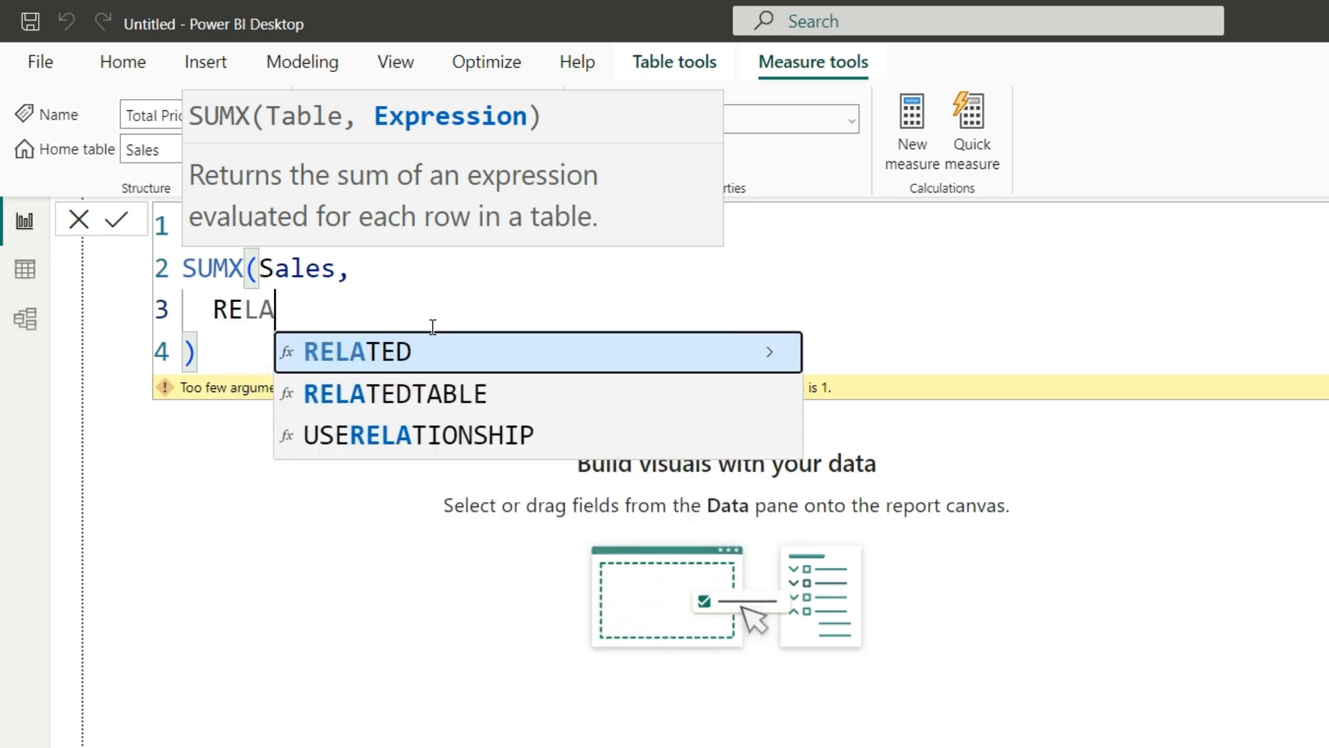
{"action": "key", "text": "Tab"}
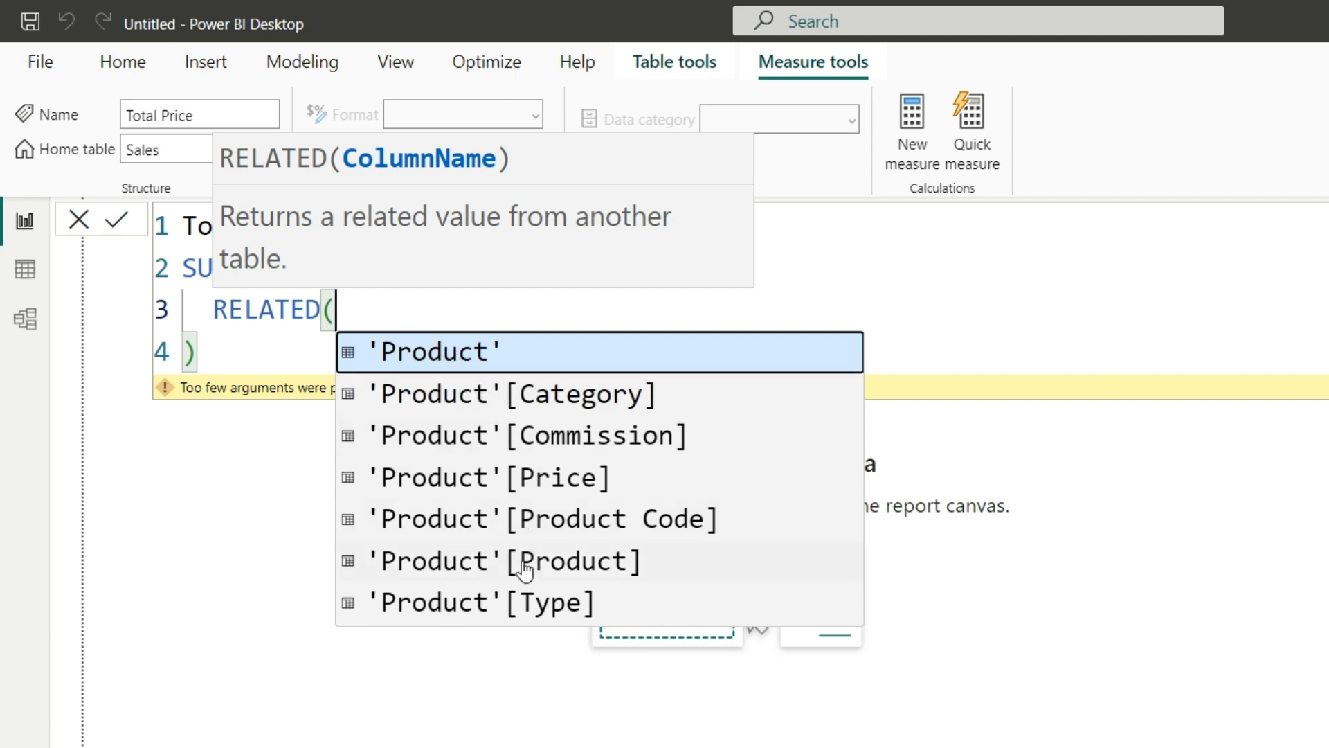
{"action": "left_click", "coordinate": [479, 479]}
{"action": "type", "text": ") "}
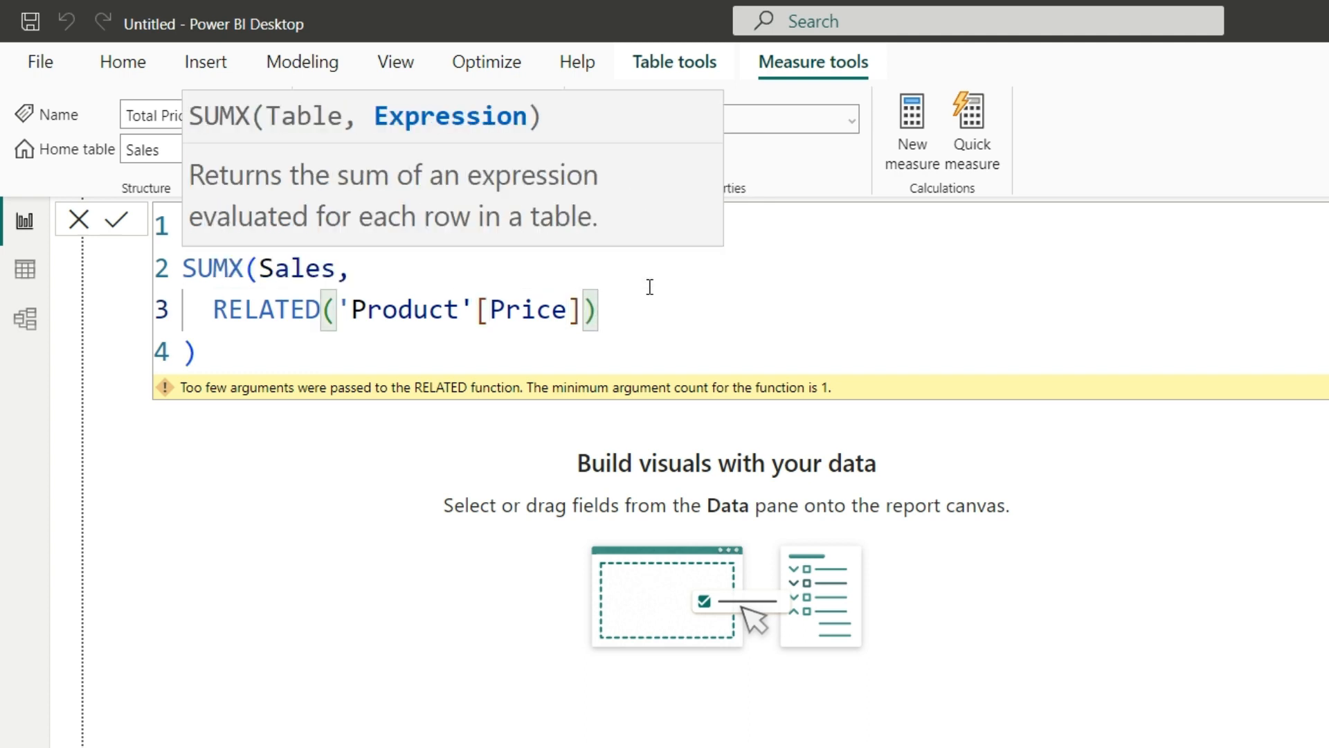
Multiply RELATED('Product'[Price]) by Sales[Units] within the SUMX expression of the Total Price measure
{"action": "type", "text": "* "}
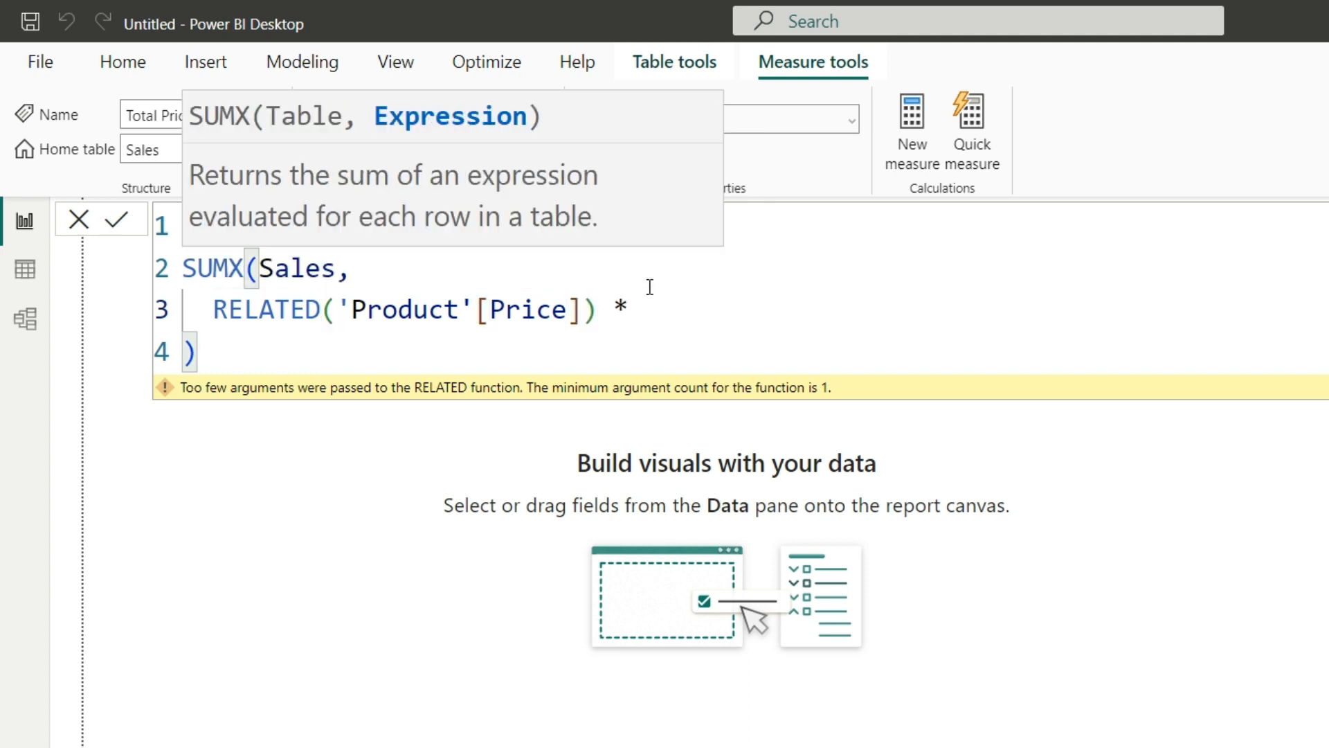
{"action": "type", "text": "uni"}
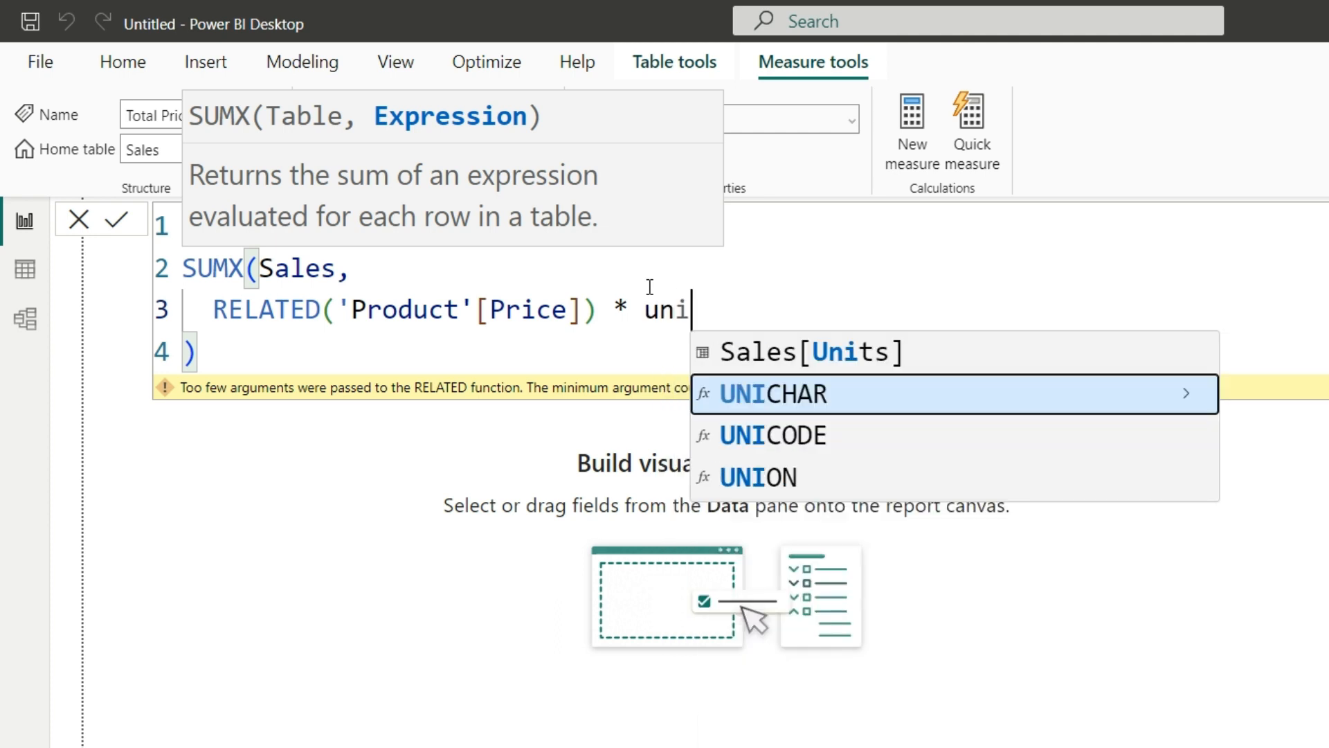
{"action": "key", "text": "Up"}
{"action": "key", "text": "Tab"}
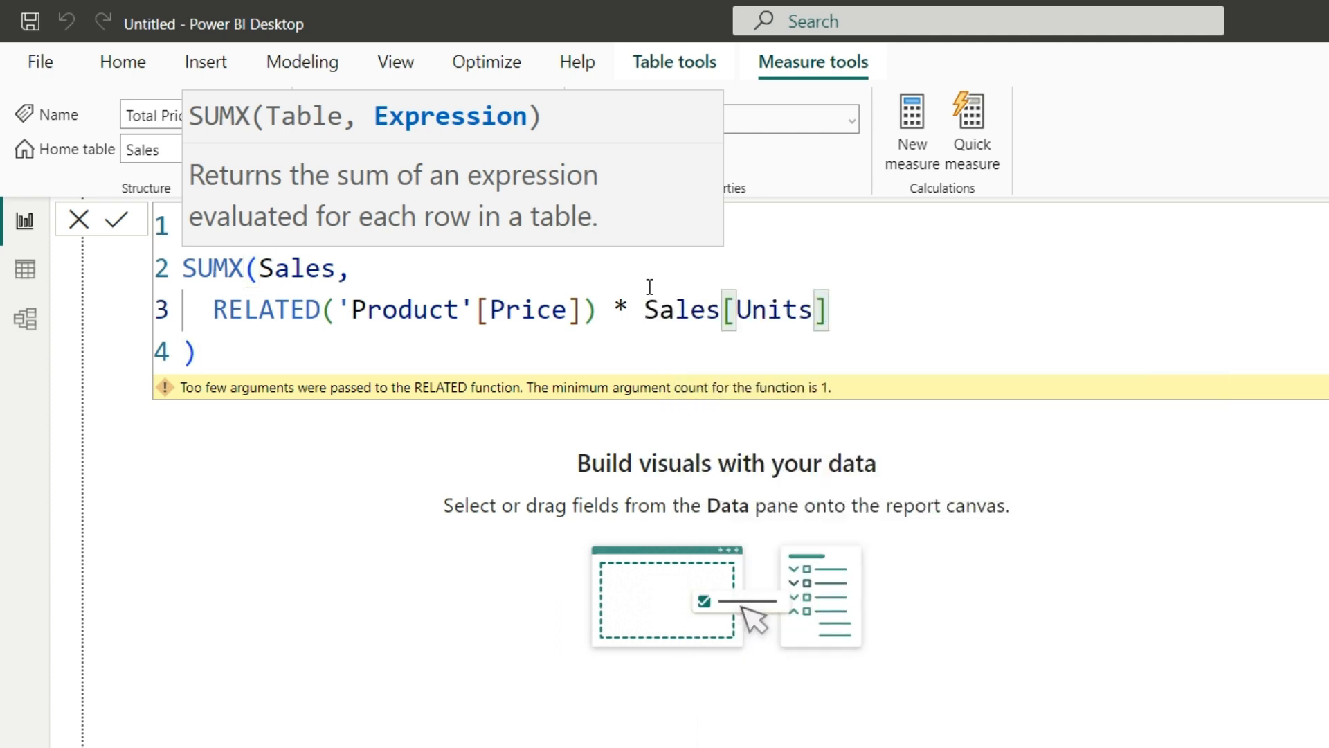
{"action": "left_click", "coordinate": [215, 355]}
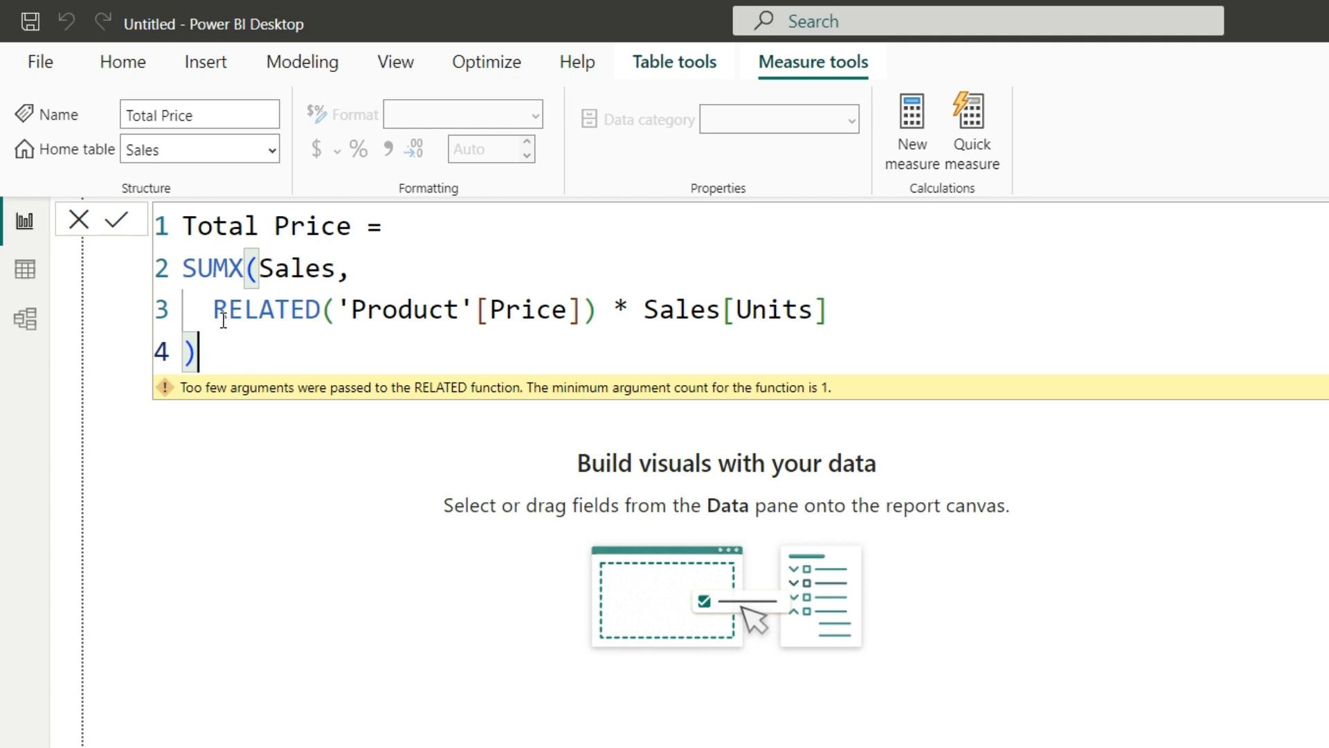
Review the row expression and the SUMX function in the Total Price formula, and commit the measure
{"action": "left_click_drag", "start_coordinate": [213, 310], "coordinate": [887, 312]}
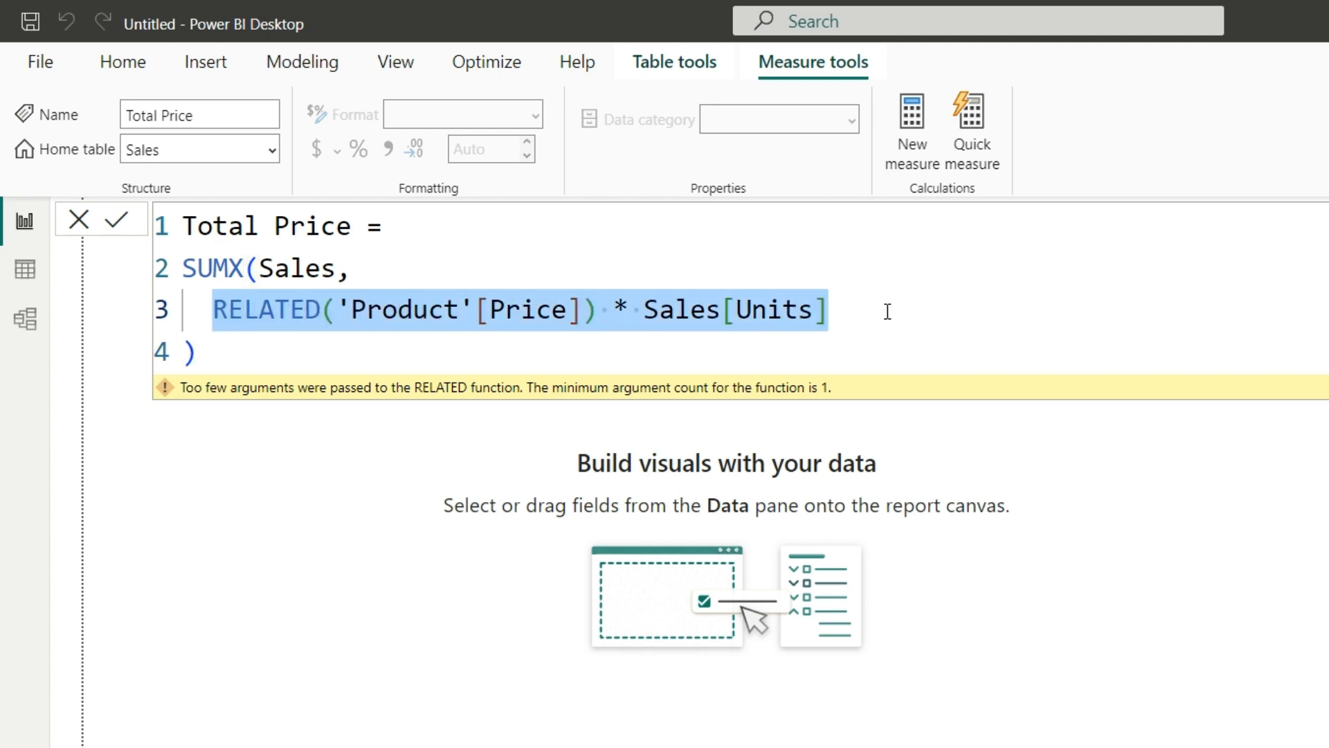
{"action": "left_click", "coordinate": [855, 310]}
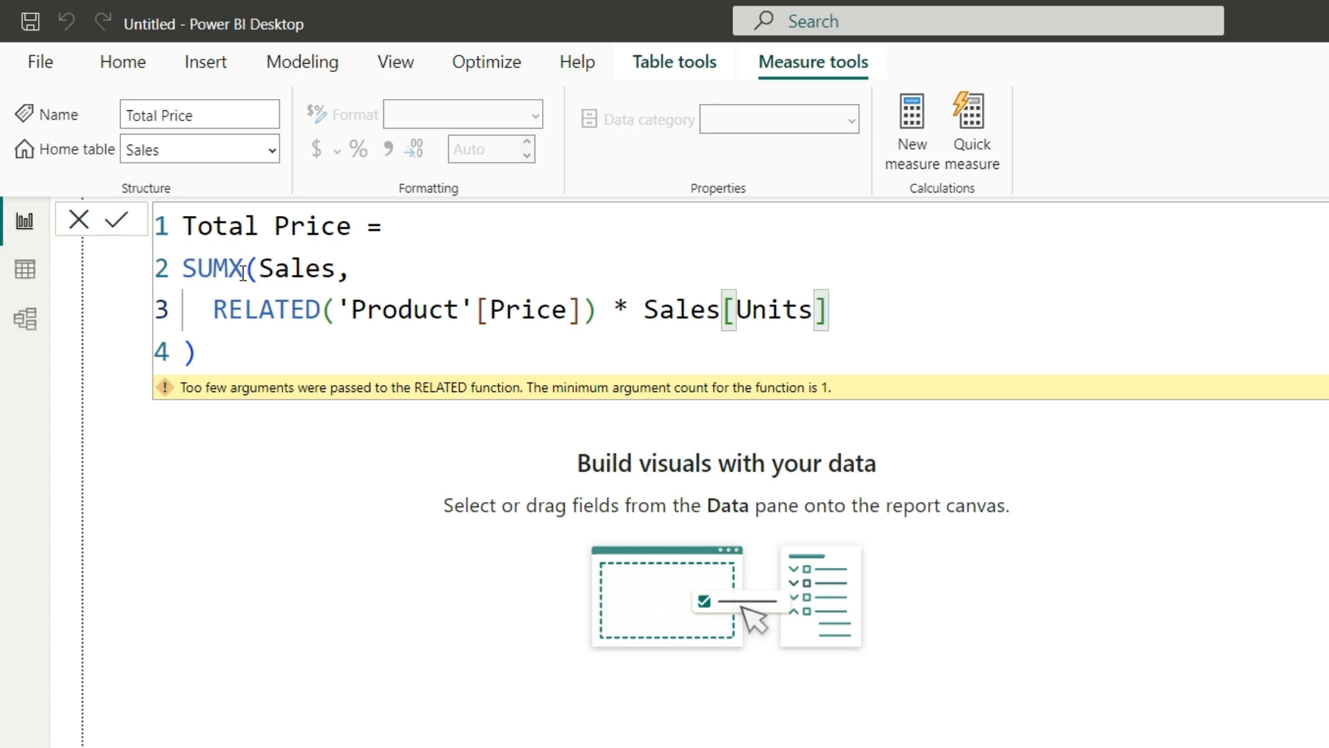
{"action": "left_click", "coordinate": [218, 360]}
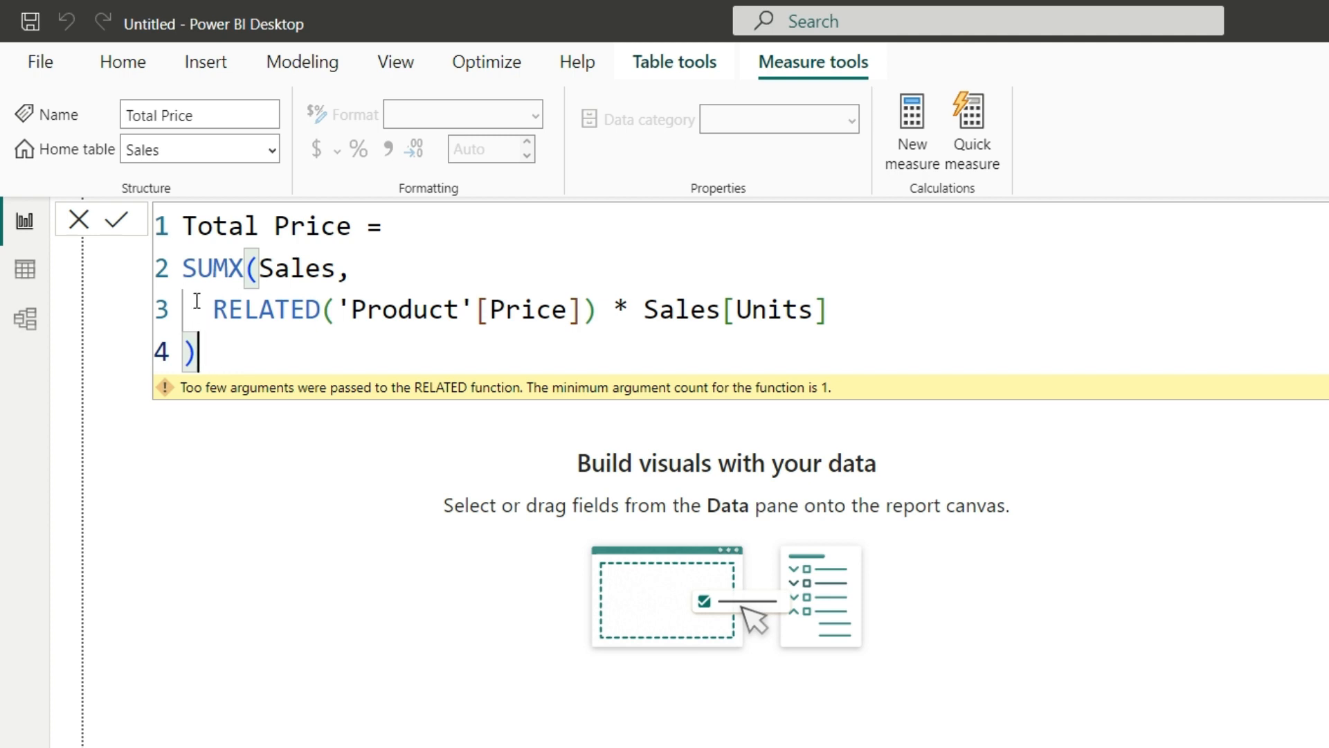
{"action": "left_click_drag", "start_coordinate": [212, 304], "coordinate": [924, 308]}
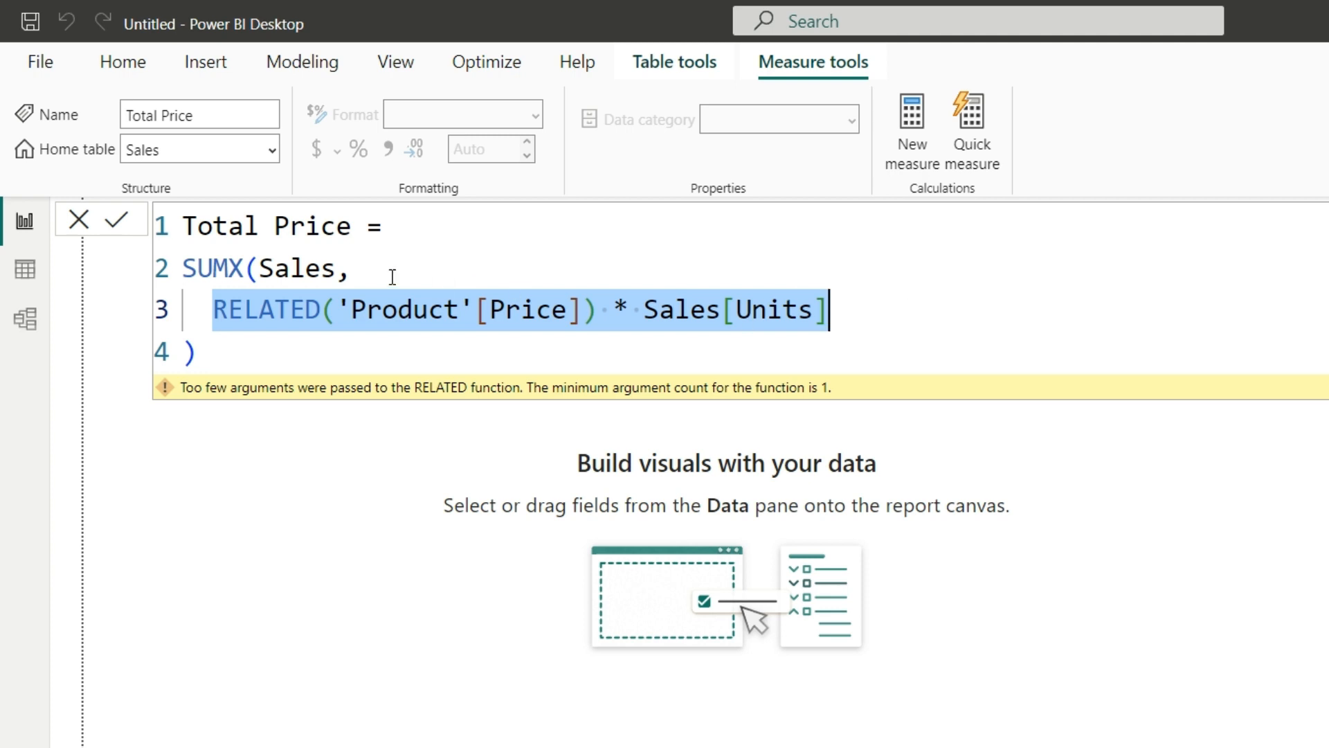
{"action": "left_click", "coordinate": [210, 271]}
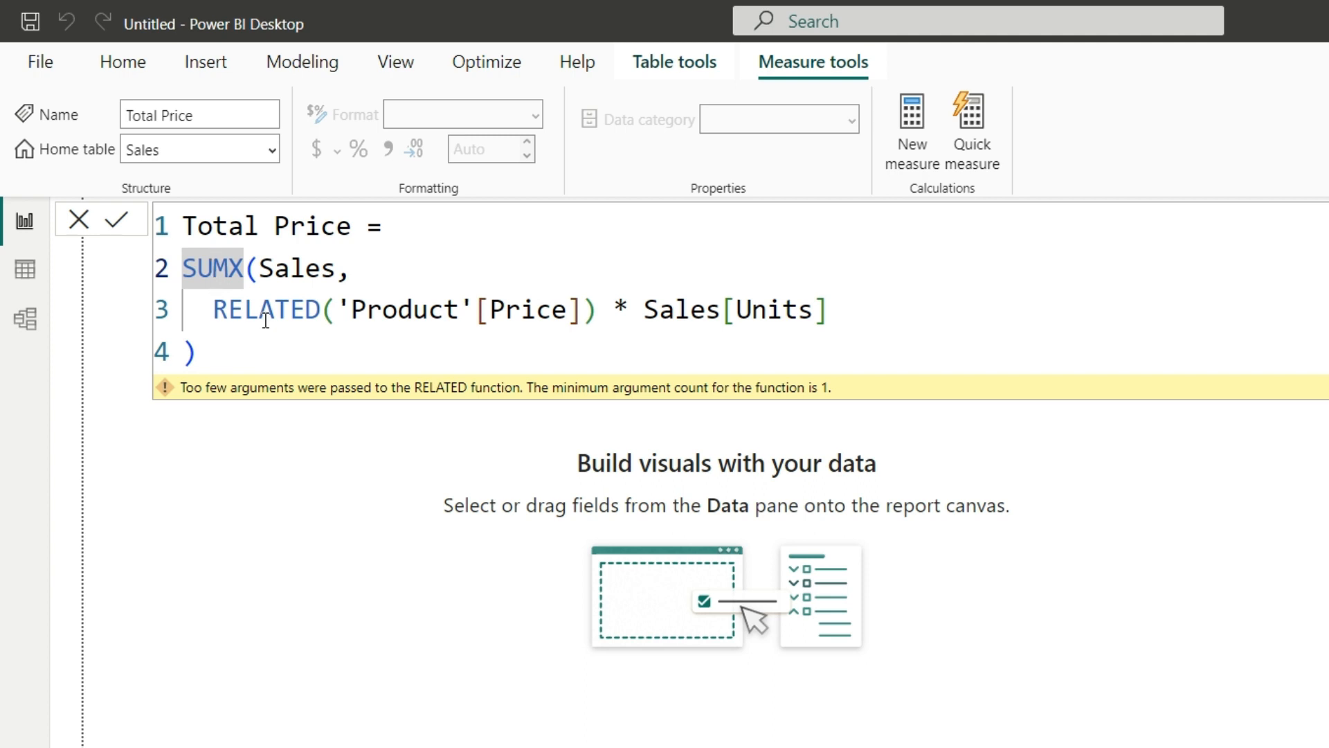
{"action": "key", "text": "ctrl+End"}
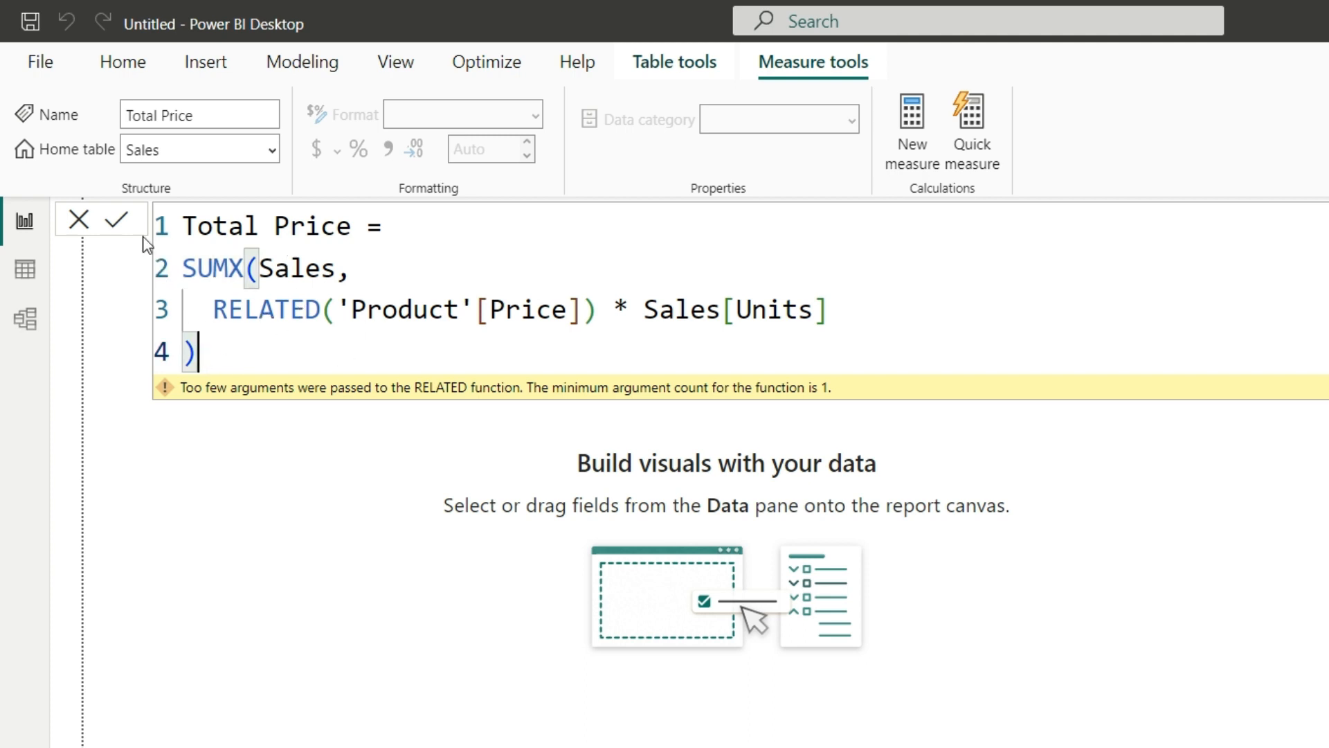
{"action": "left_click", "coordinate": [117, 221]}
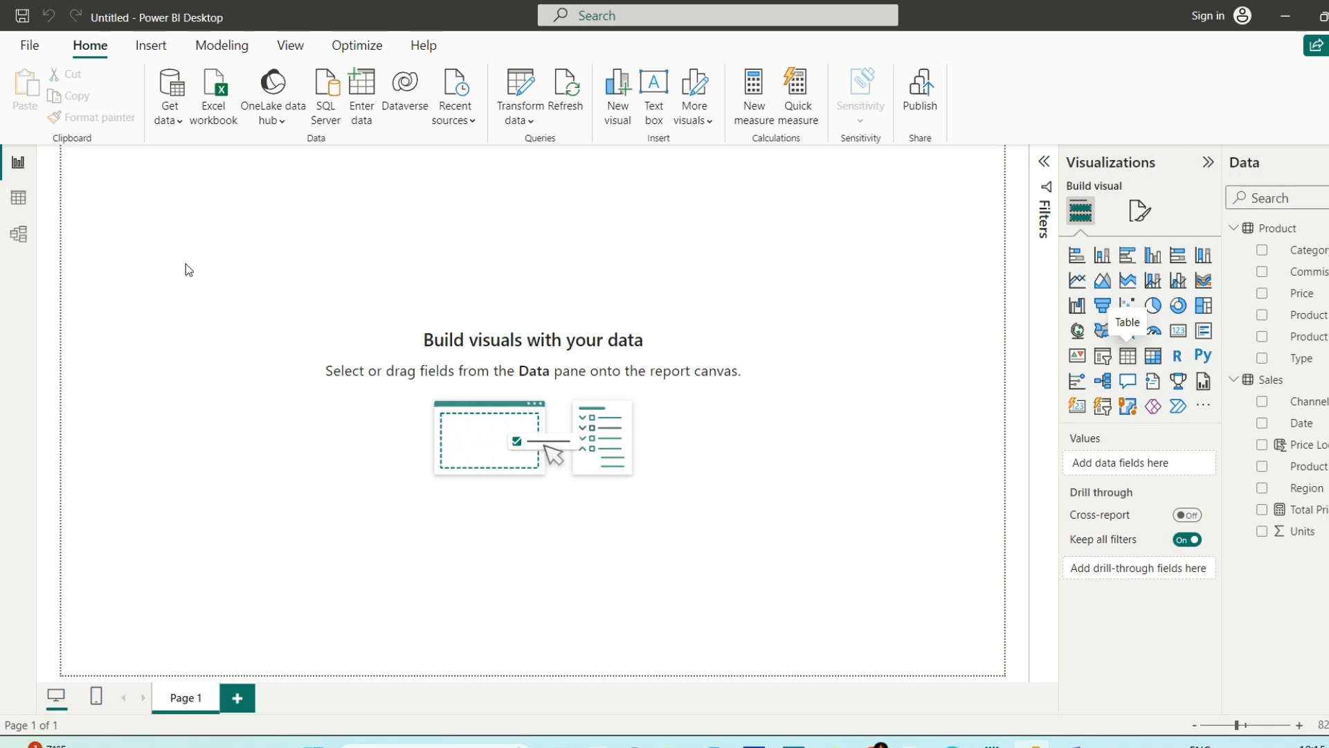
Place a table visual on the report canvas with Region and Total Price as columns, and widen it slightly
{"action": "left_click_drag", "start_coordinate": [180, 259], "coordinate": [237, 383]}
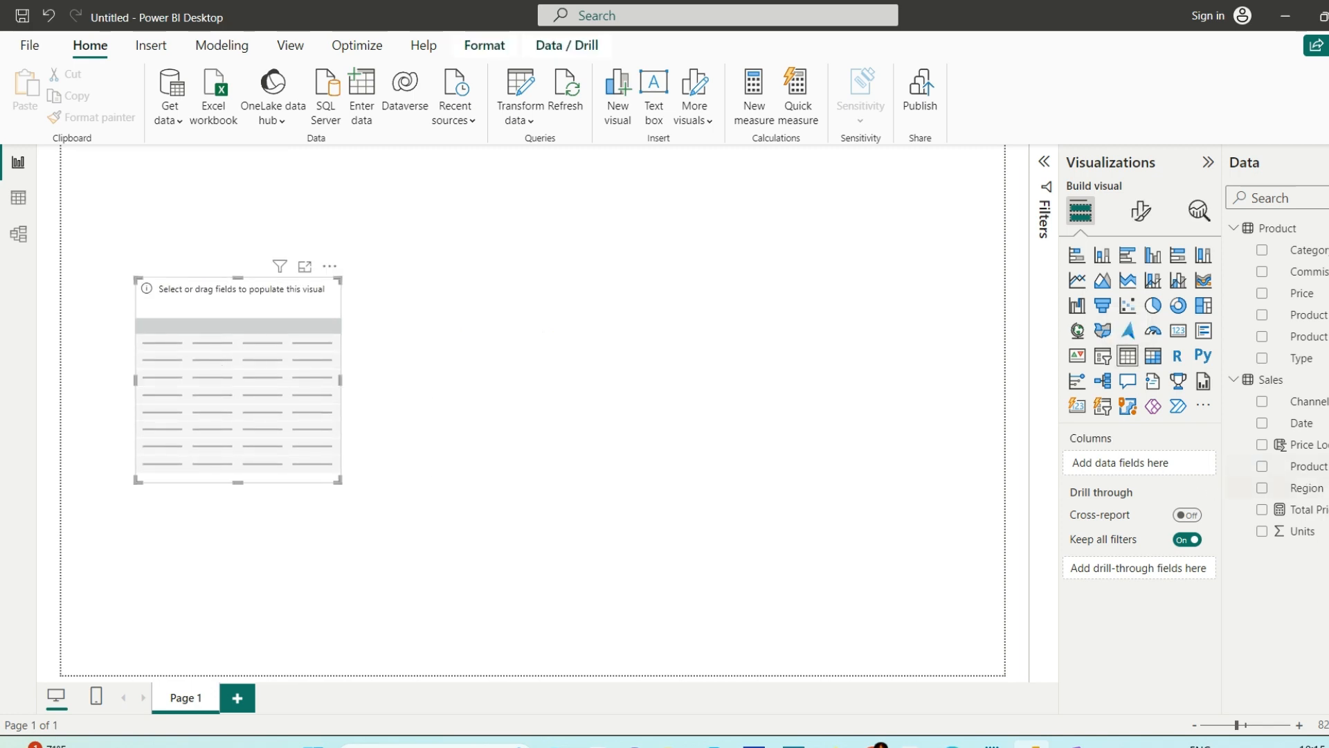
{"action": "left_click_drag", "start_coordinate": [1326, 488], "coordinate": [237, 399]}
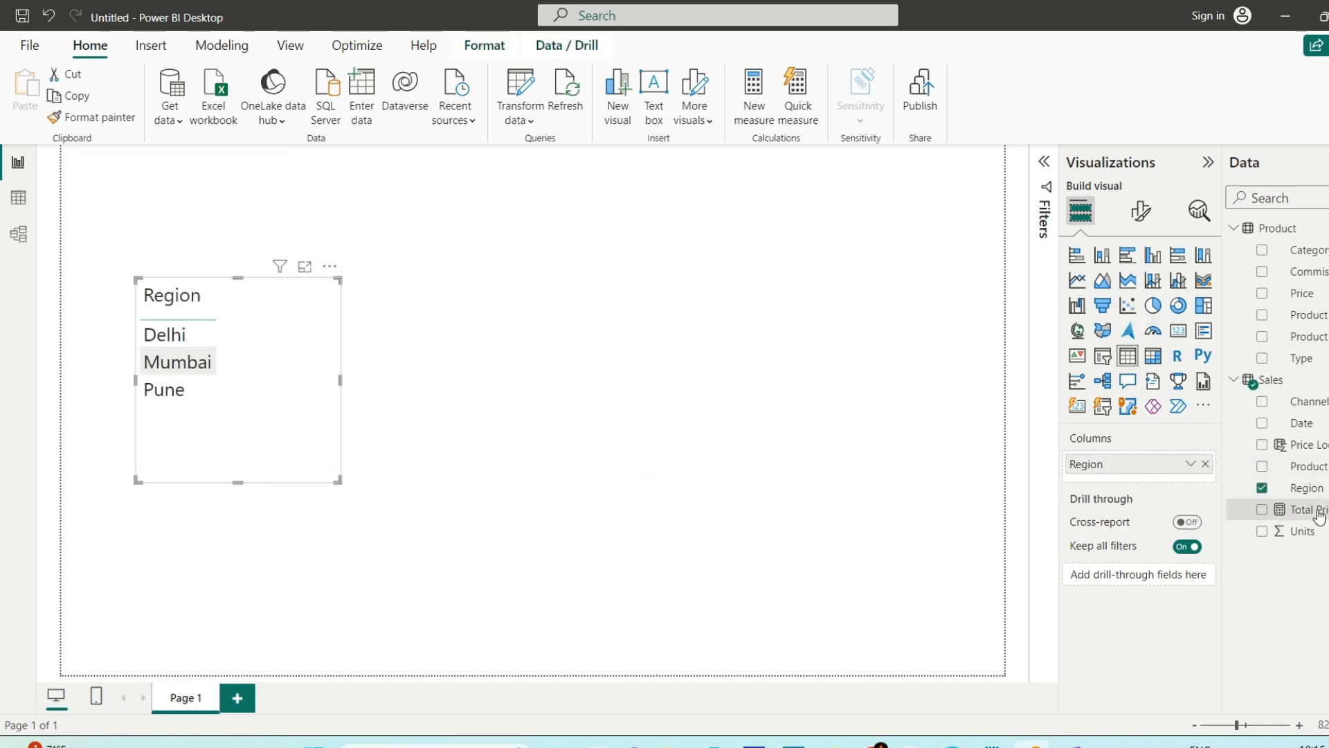
{"action": "left_click_drag", "start_coordinate": [1319, 515], "coordinate": [284, 377]}
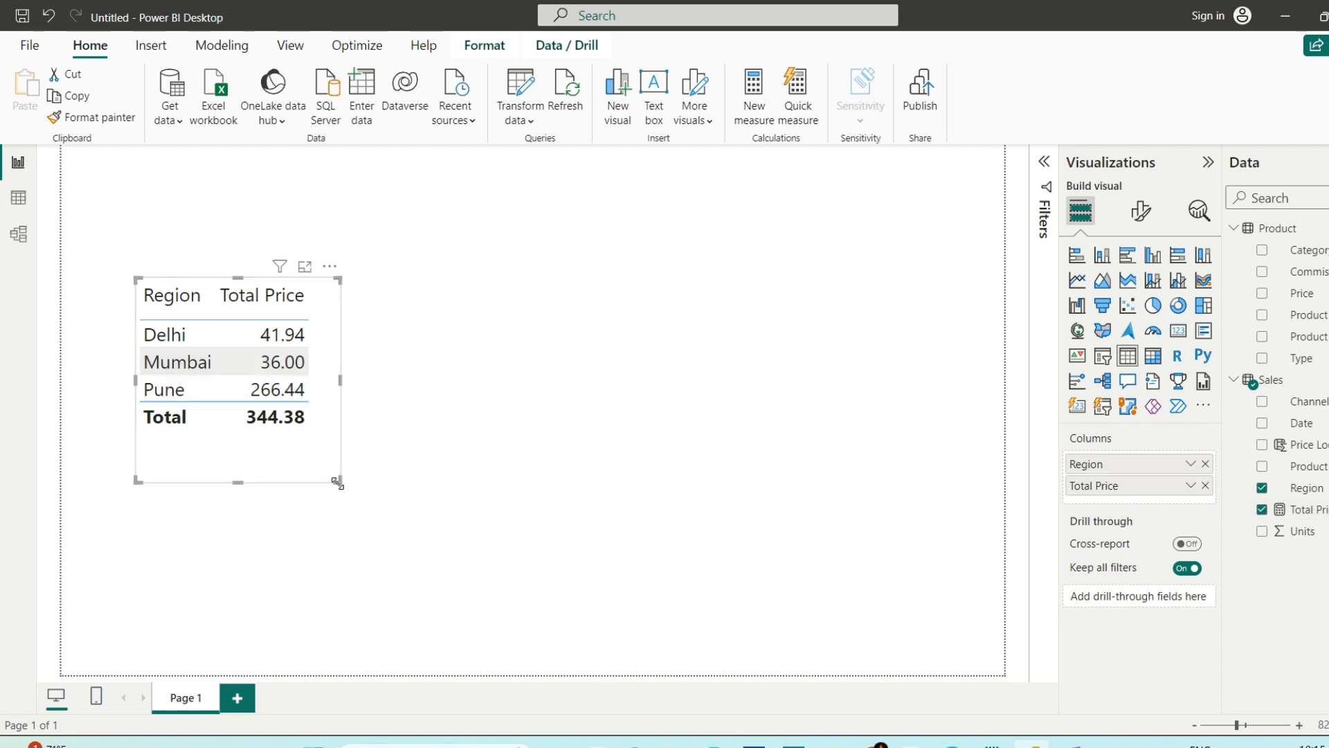
{"action": "left_click_drag", "start_coordinate": [337, 482], "coordinate": [356, 480]}
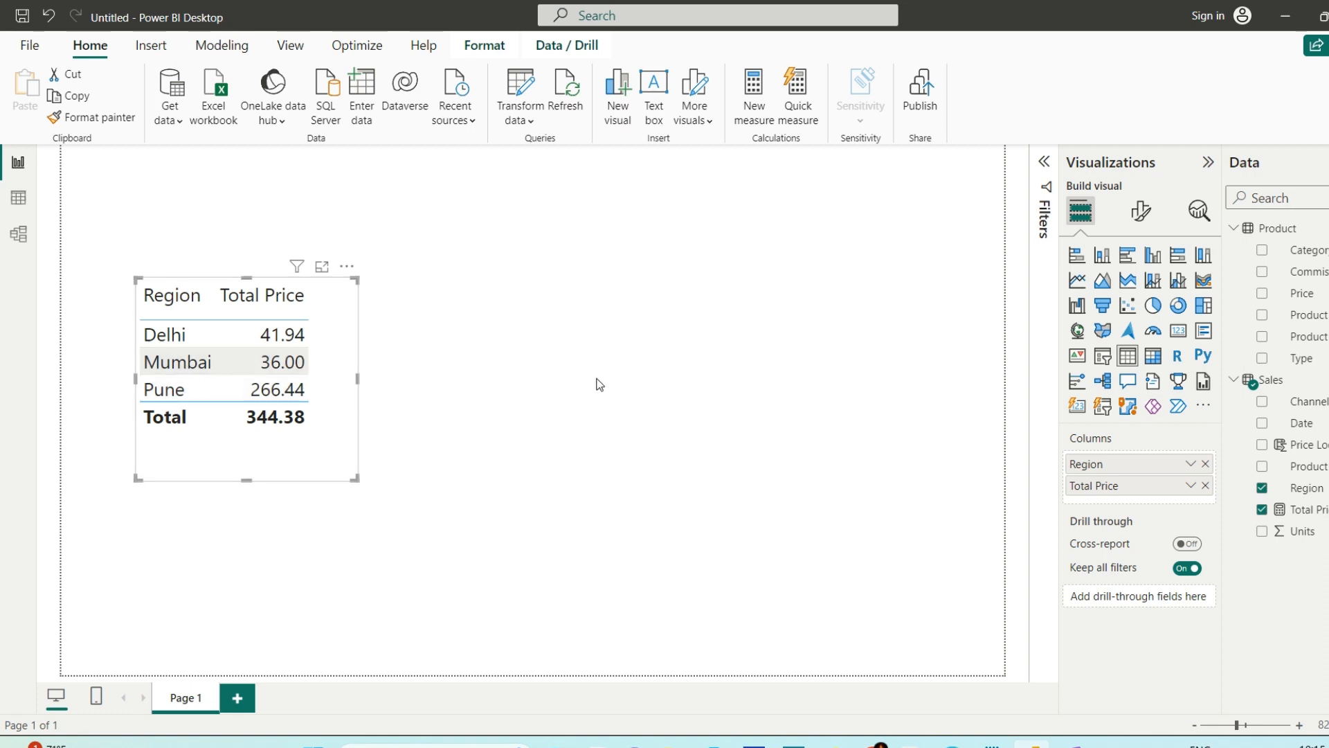
Deselect the table visual, check the Total Price measure's formula, and close the formula again
{"action": "left_click", "coordinate": [747, 436]}
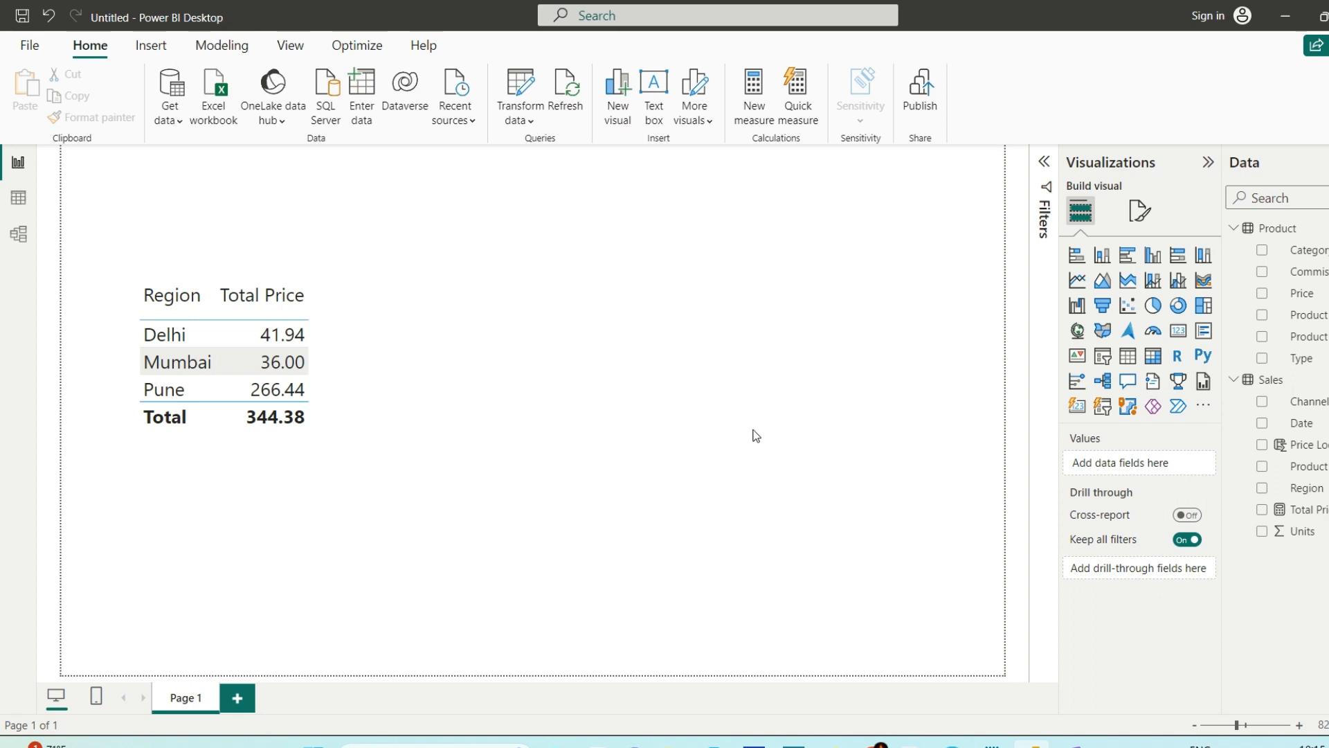
{"action": "left_click", "coordinate": [1305, 511]}
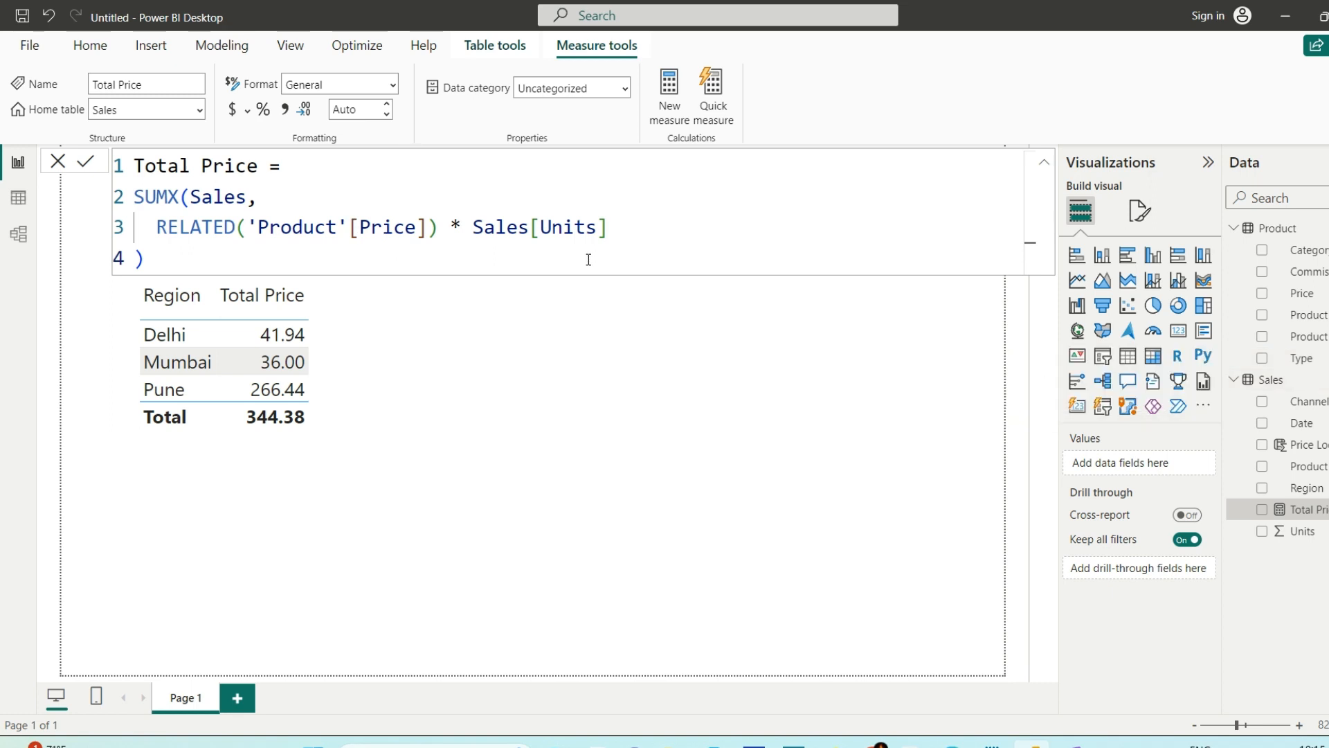
{"action": "left_click", "coordinate": [888, 455]}
Create a new measure in the Product table and try to start its expression with RELATED
{"action": "left_click", "coordinate": [1291, 235]}
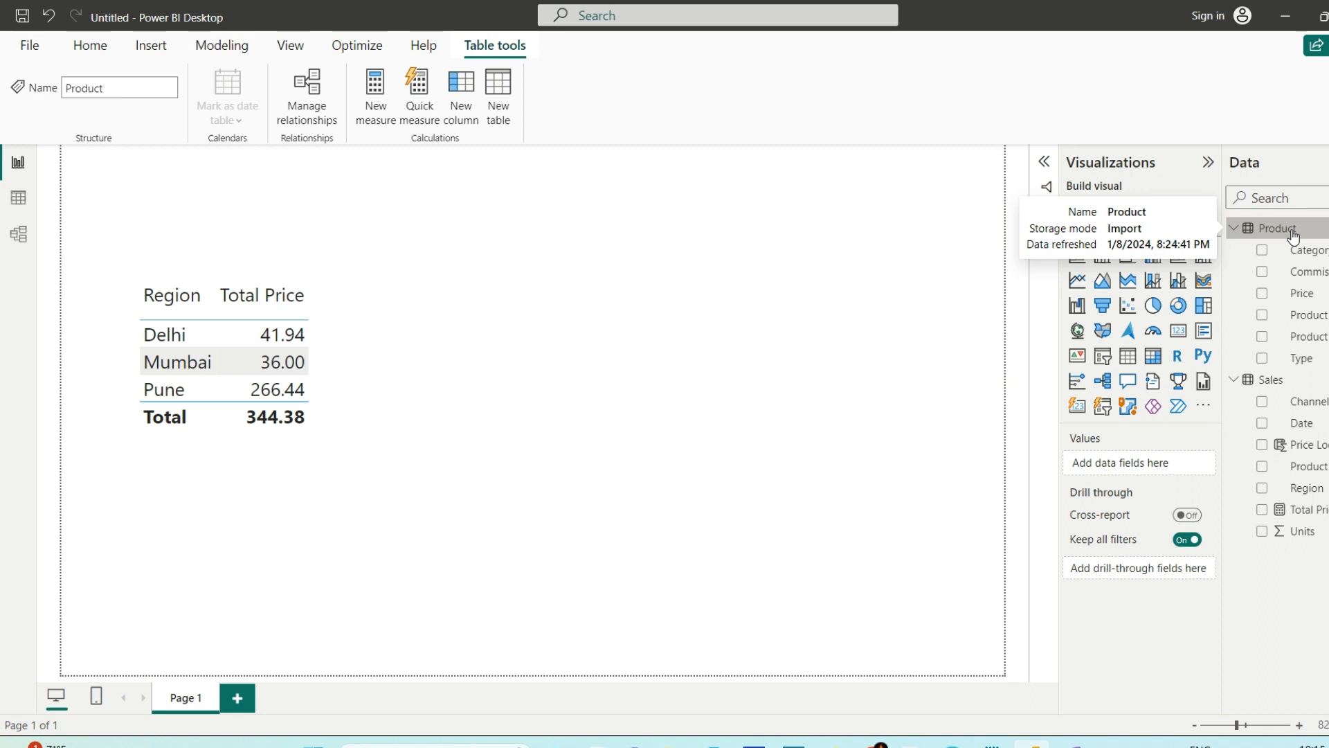
{"action": "right_click", "coordinate": [1291, 236]}
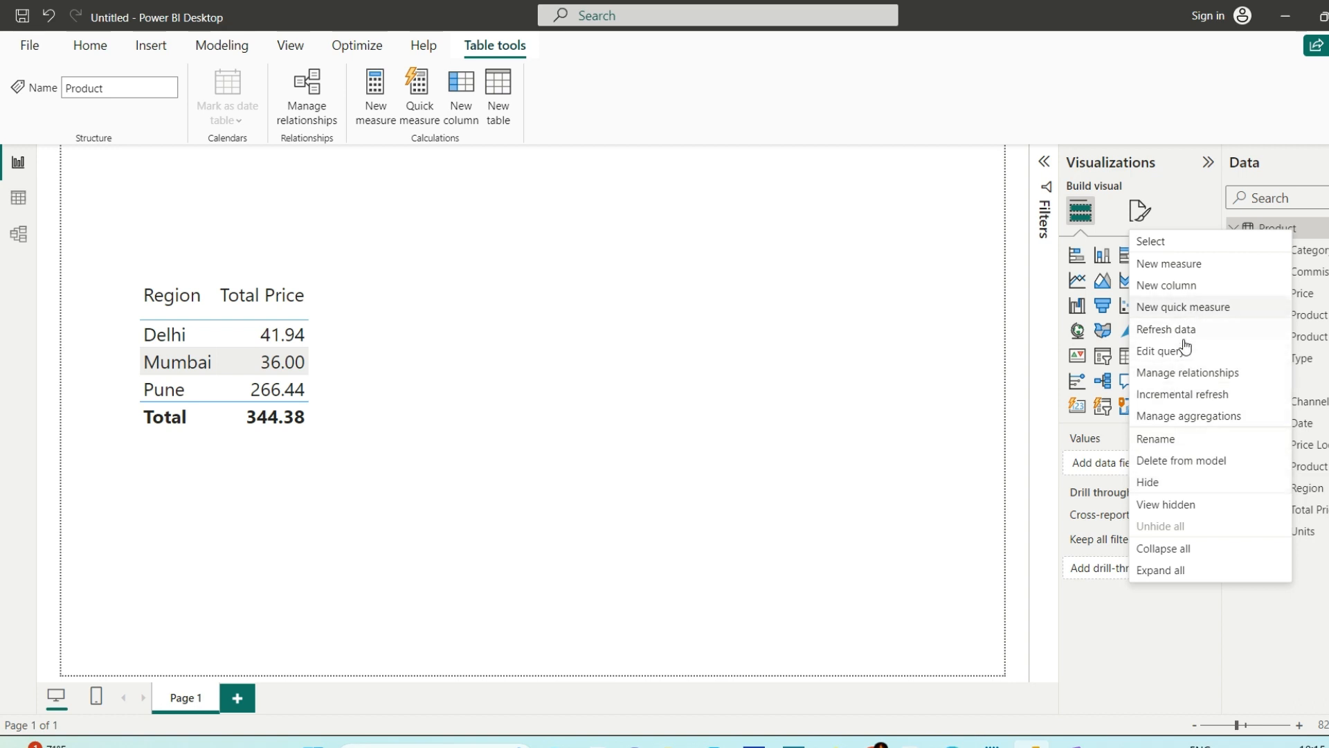
{"action": "left_click", "coordinate": [1173, 270]}
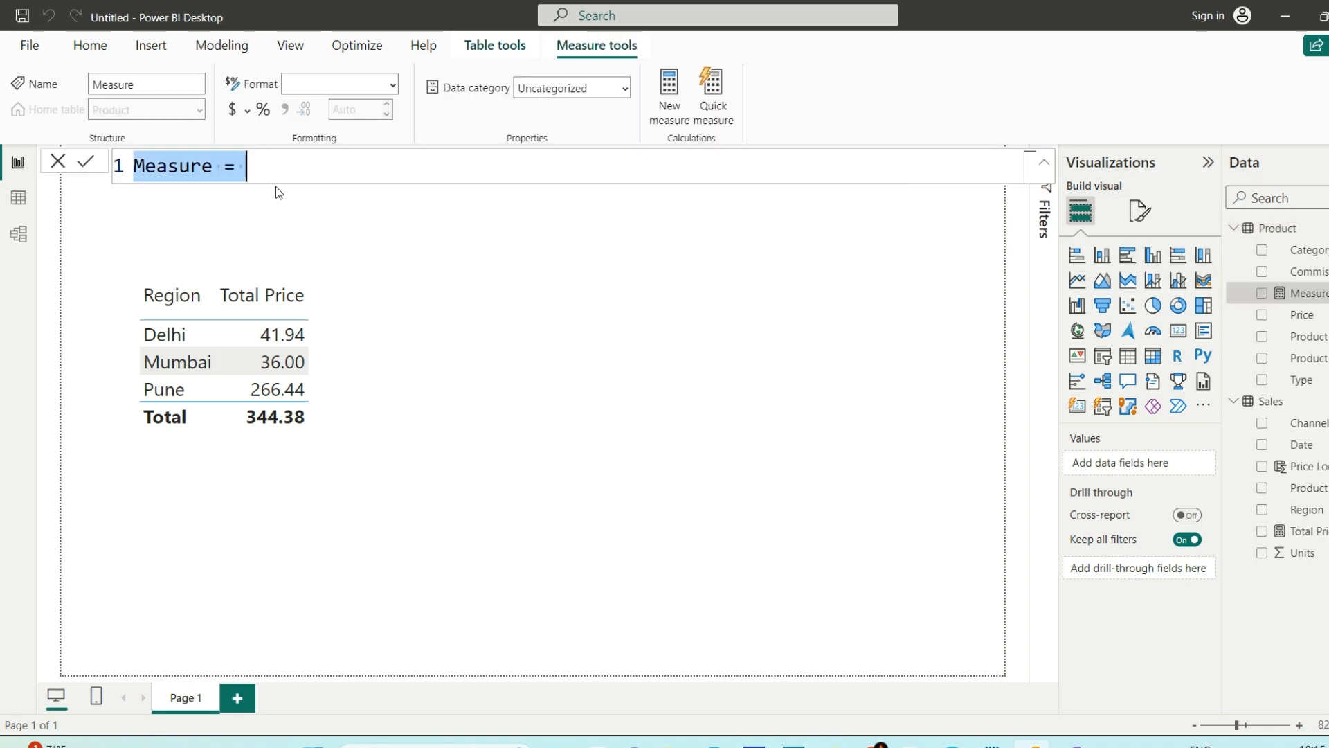
{"action": "left_click", "coordinate": [273, 174]}
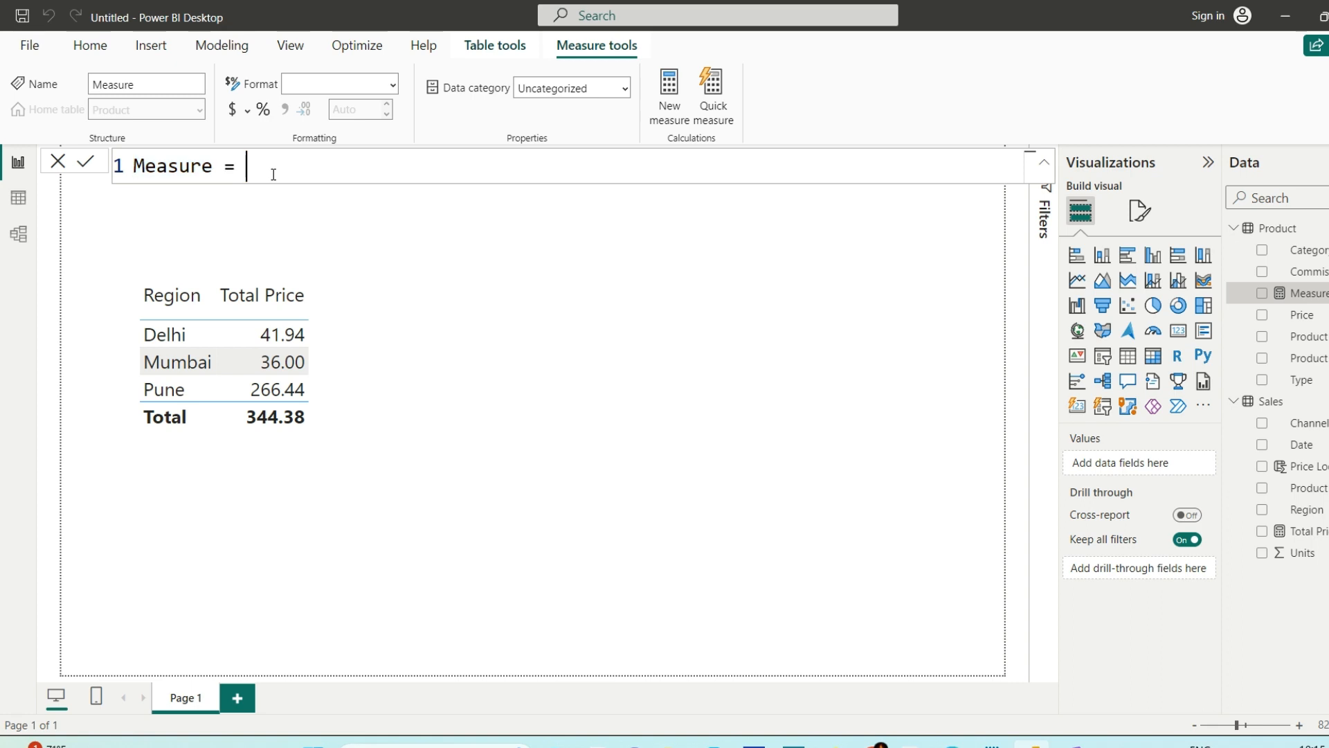
{"action": "type", "text": "Rela"}
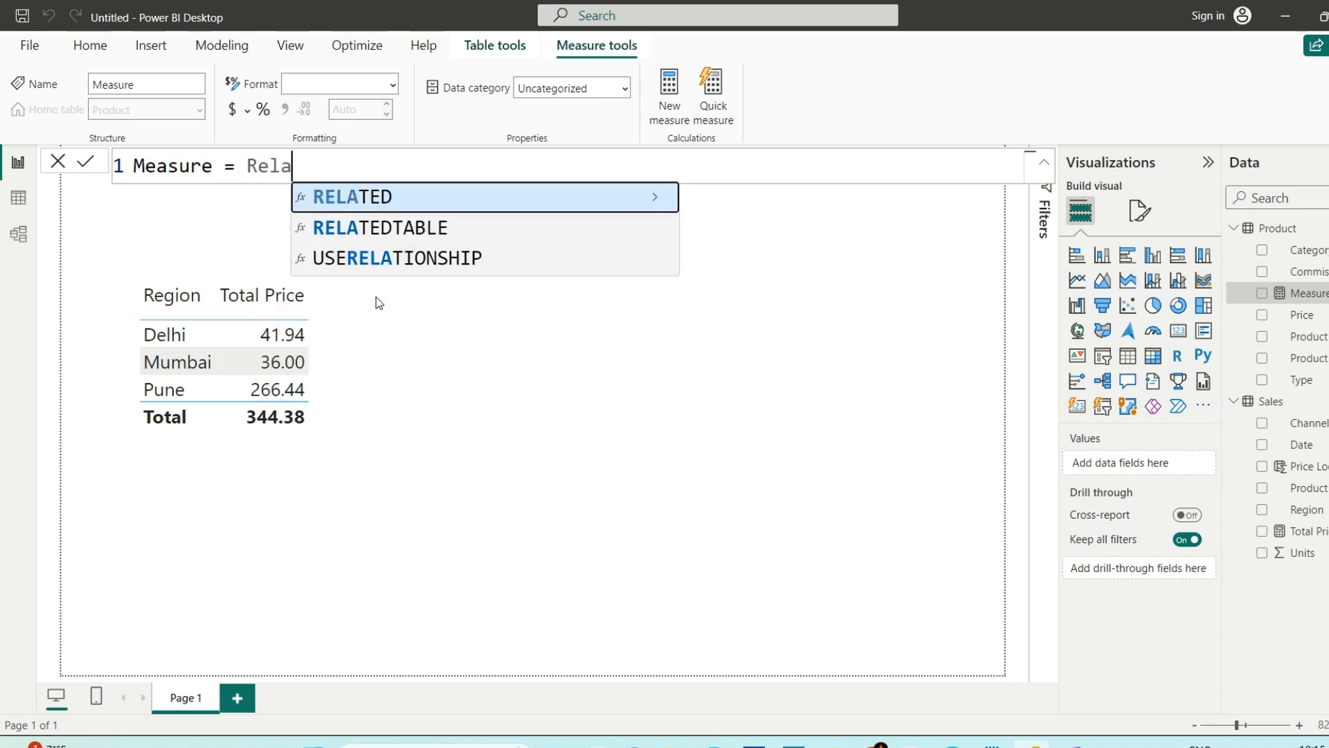
{"action": "type", "text": "ted"}
{"action": "key", "text": "Tab"}
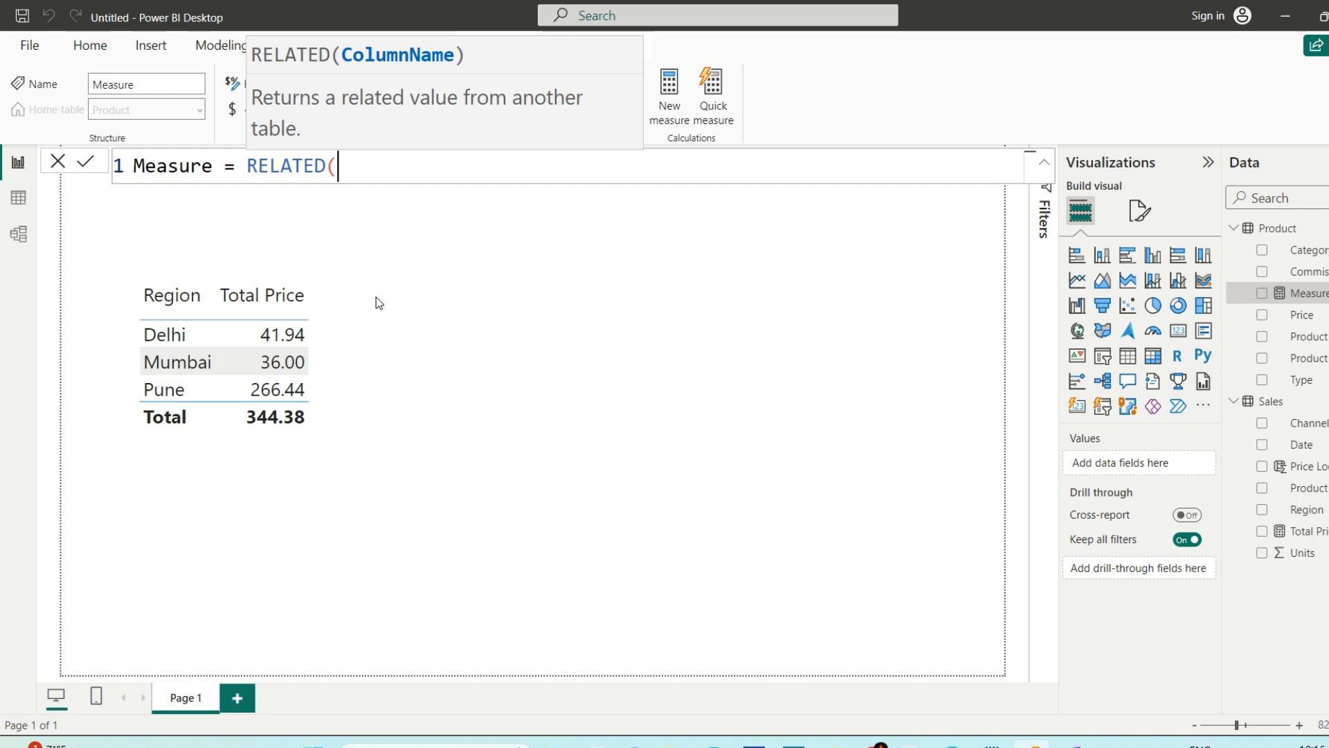
Erase the whole formula of the new Product measure and discard the measure
{"action": "key", "text": "BackSpace"}
{"action": "key", "text": "BackSpace"}
{"action": "key", "text": "BackSpace"}
{"action": "key", "text": "BackSpace"}
{"action": "key", "text": "BackSpace"}
{"action": "key", "text": "BackSpace"}
{"action": "key", "text": "BackSpace"}
{"action": "key", "text": "BackSpace"}
{"action": "key", "text": "BackSpace"}
{"action": "key", "text": "BackSpace"}
{"action": "key", "text": "BackSpace"}
{"action": "key", "text": "BackSpace"}
{"action": "key", "text": "BackSpace"}
{"action": "key", "text": "BackSpace"}
{"action": "key", "text": "BackSpace"}
{"action": "key", "text": "BackSpace"}
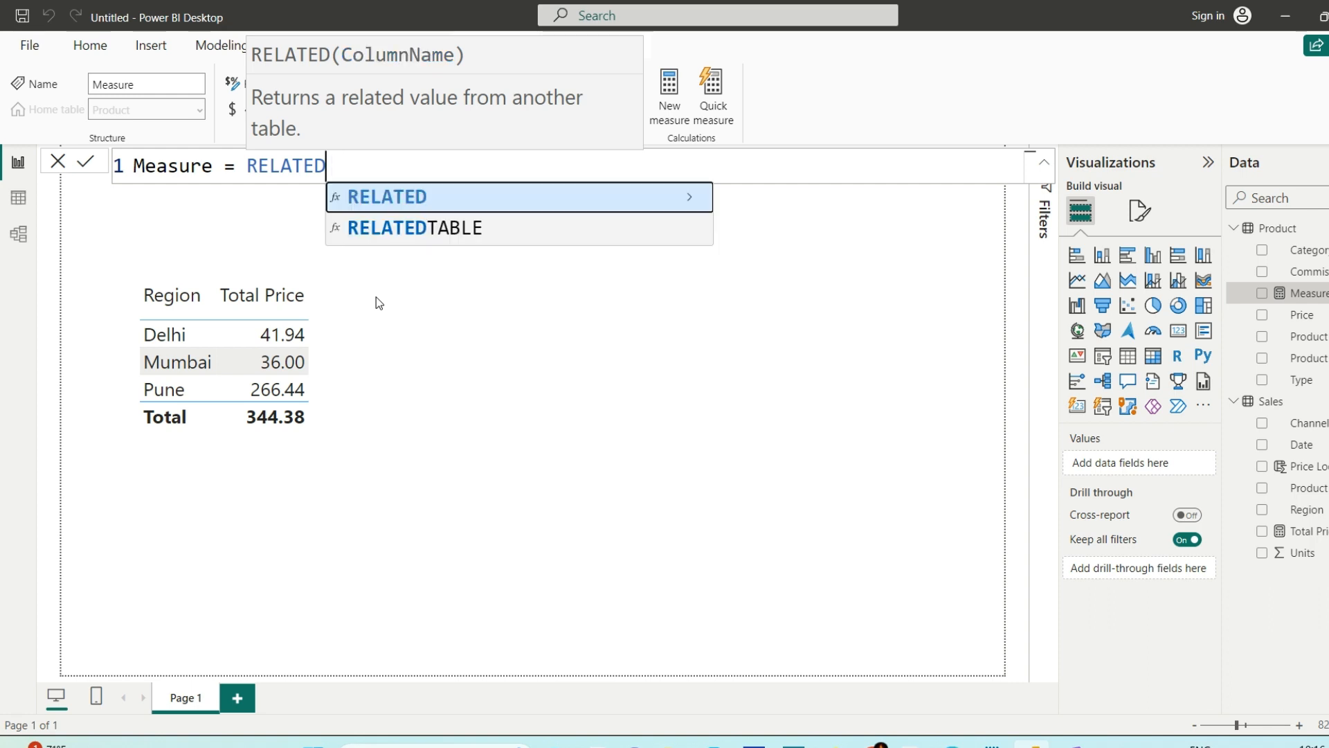
{"action": "key", "text": "BackSpace"}
{"action": "key", "text": "BackSpace"}
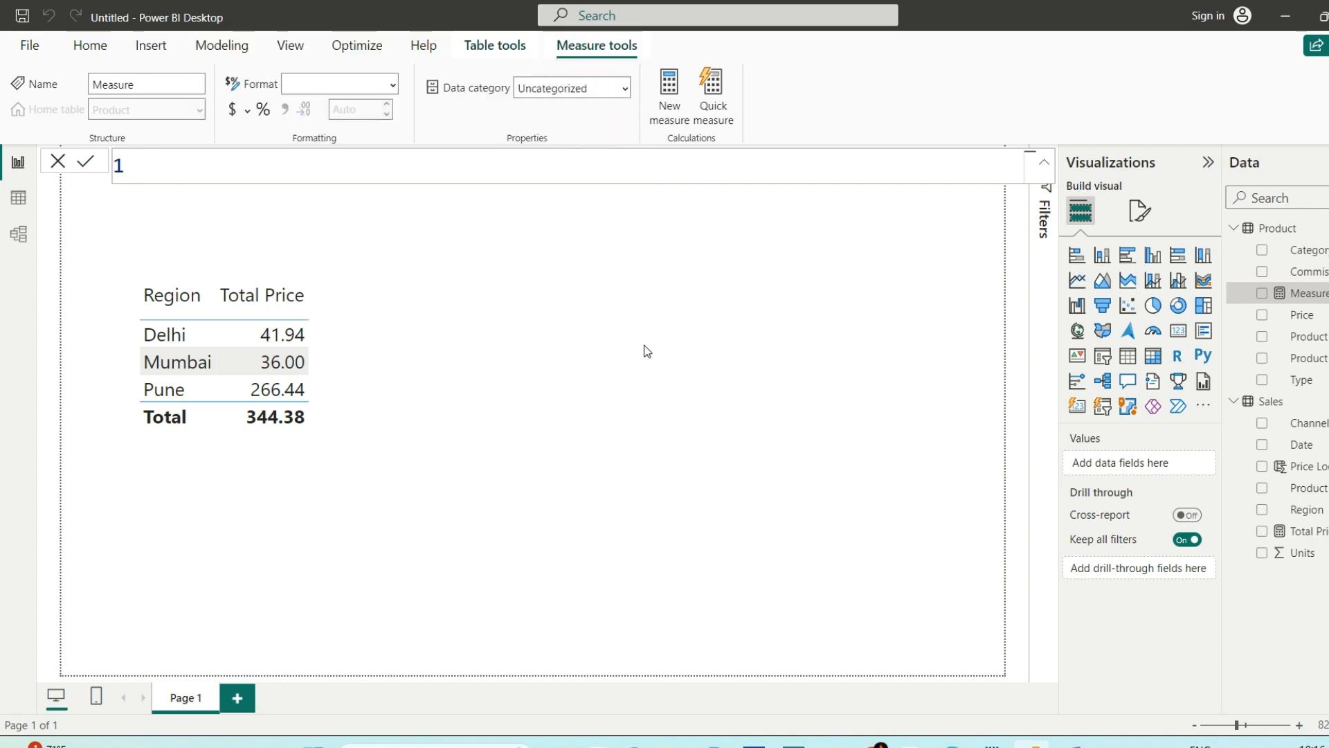
{"action": "left_click", "coordinate": [644, 344]}
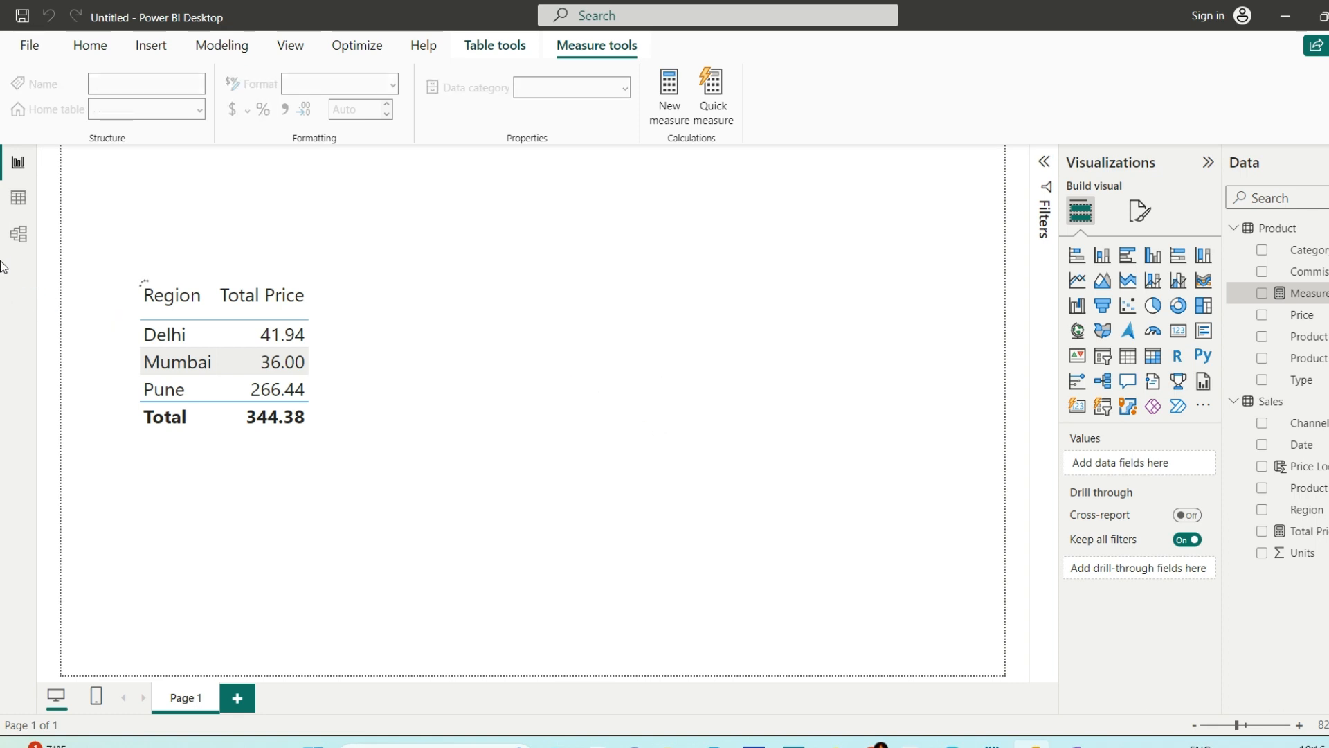
Show the Product table's data, and switch to Notepad to examine the notes on RELATED's definition, row context, direction and relationship requirements
{"action": "left_click", "coordinate": [19, 201]}
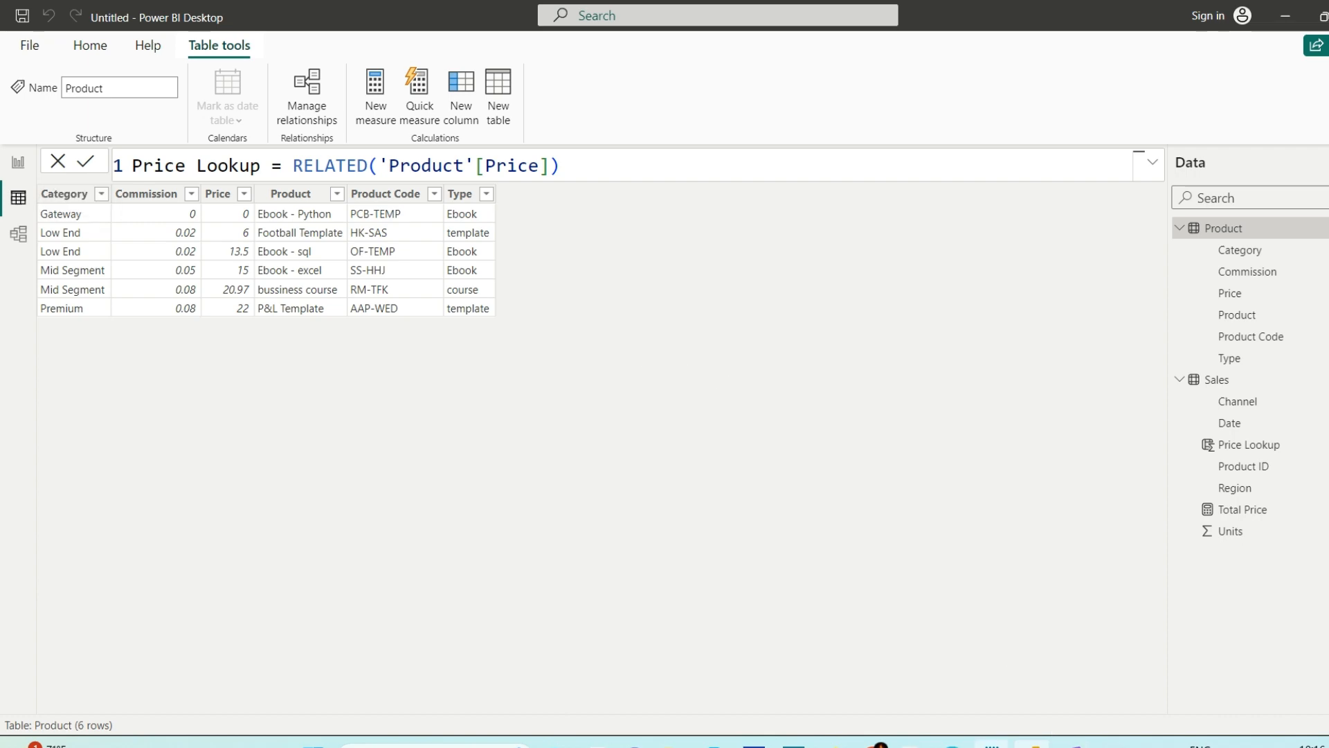
{"action": "left_click", "coordinate": [992, 745]}
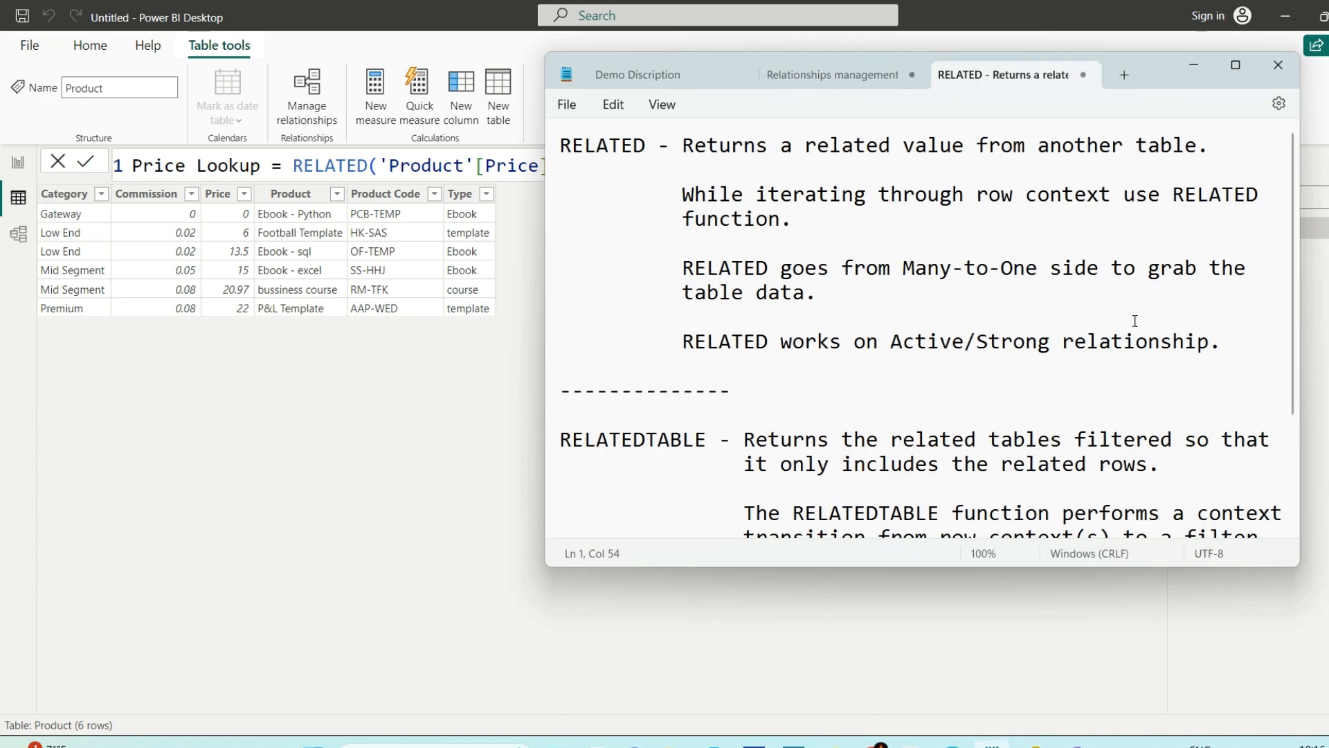
{"action": "left_click", "coordinate": [837, 292]}
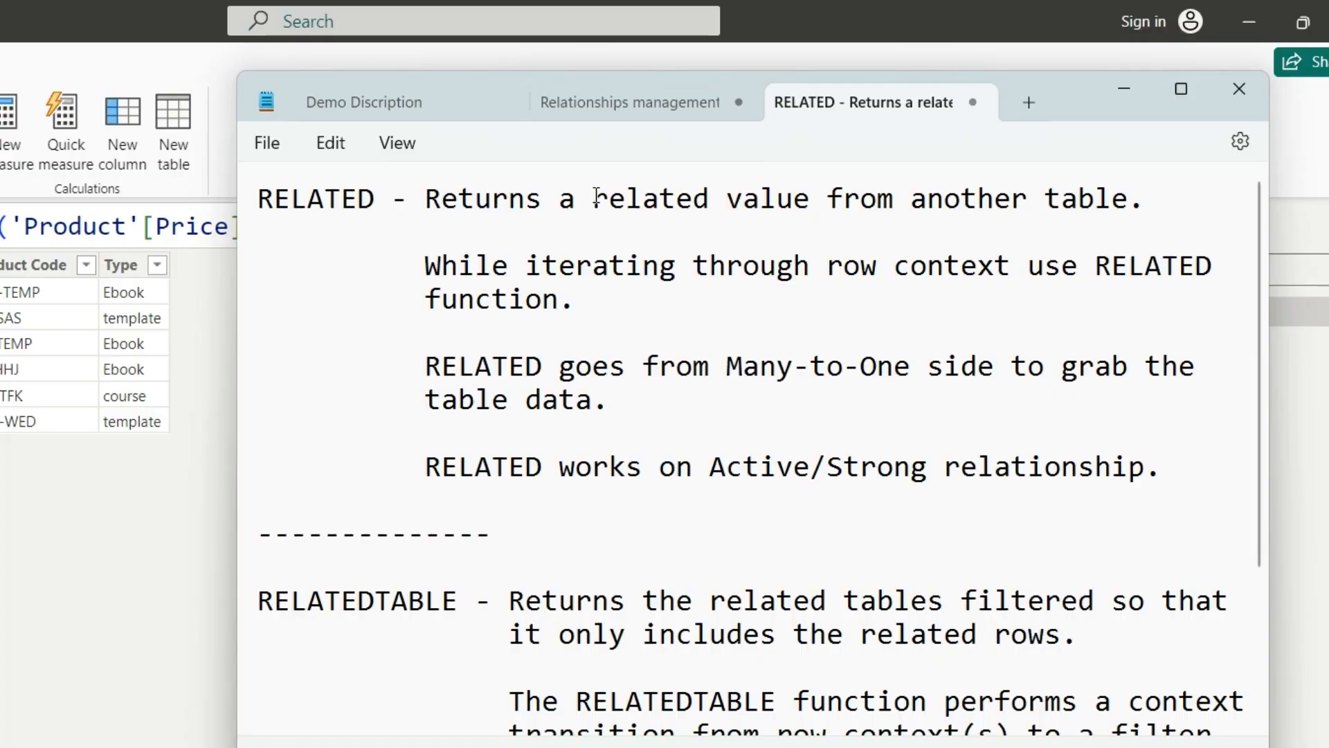
{"action": "left_click_drag", "start_coordinate": [594, 199], "coordinate": [1169, 205]}
{"action": "left_click", "coordinate": [1177, 203]}
{"action": "left_click_drag", "start_coordinate": [426, 267], "coordinate": [960, 282]}
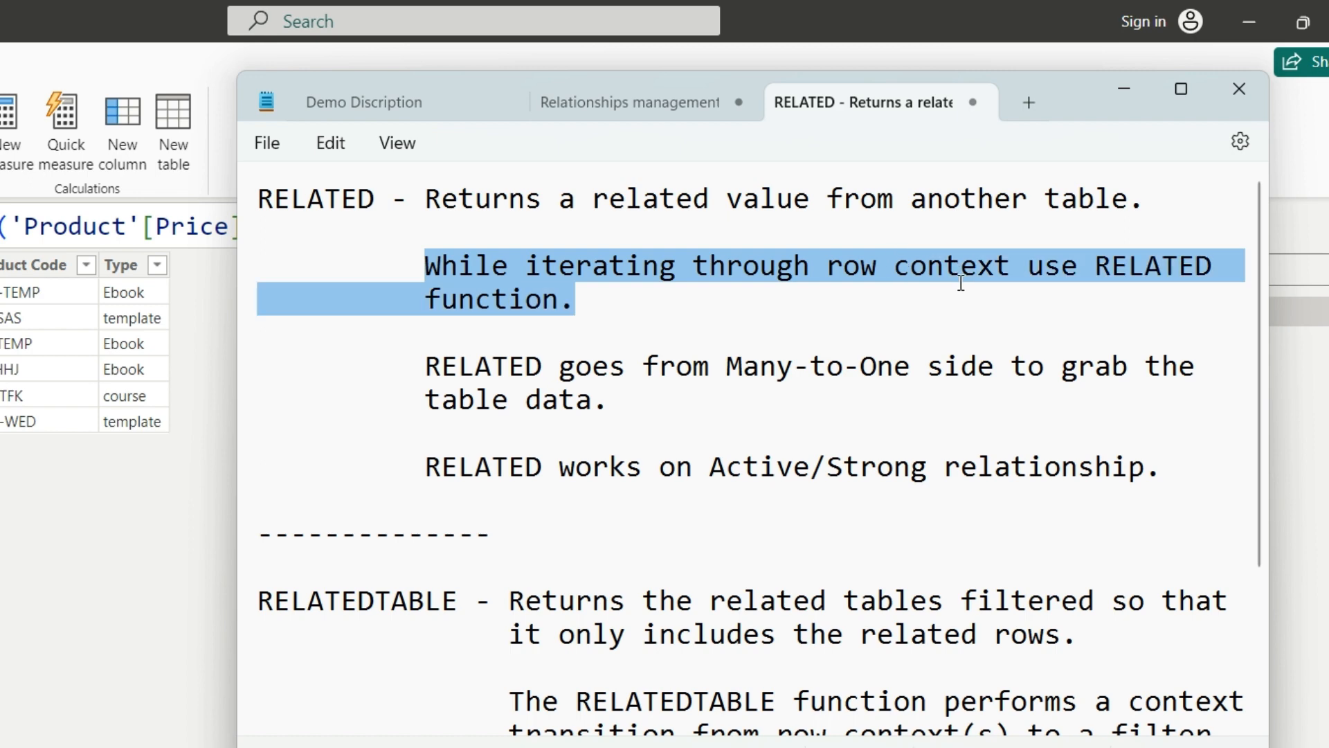
{"action": "left_click", "coordinate": [603, 303]}
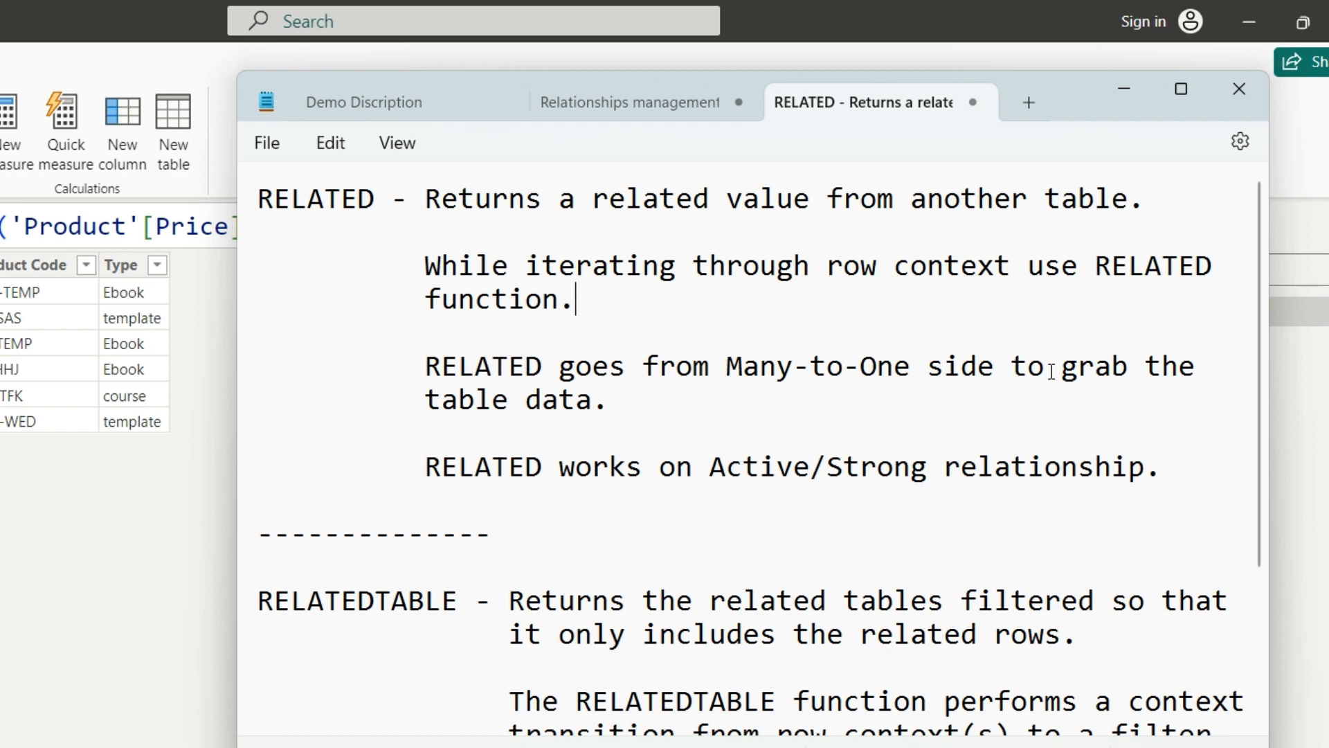
{"action": "left_click", "coordinate": [635, 401]}
{"action": "left_click_drag", "start_coordinate": [725, 367], "coordinate": [914, 368]}
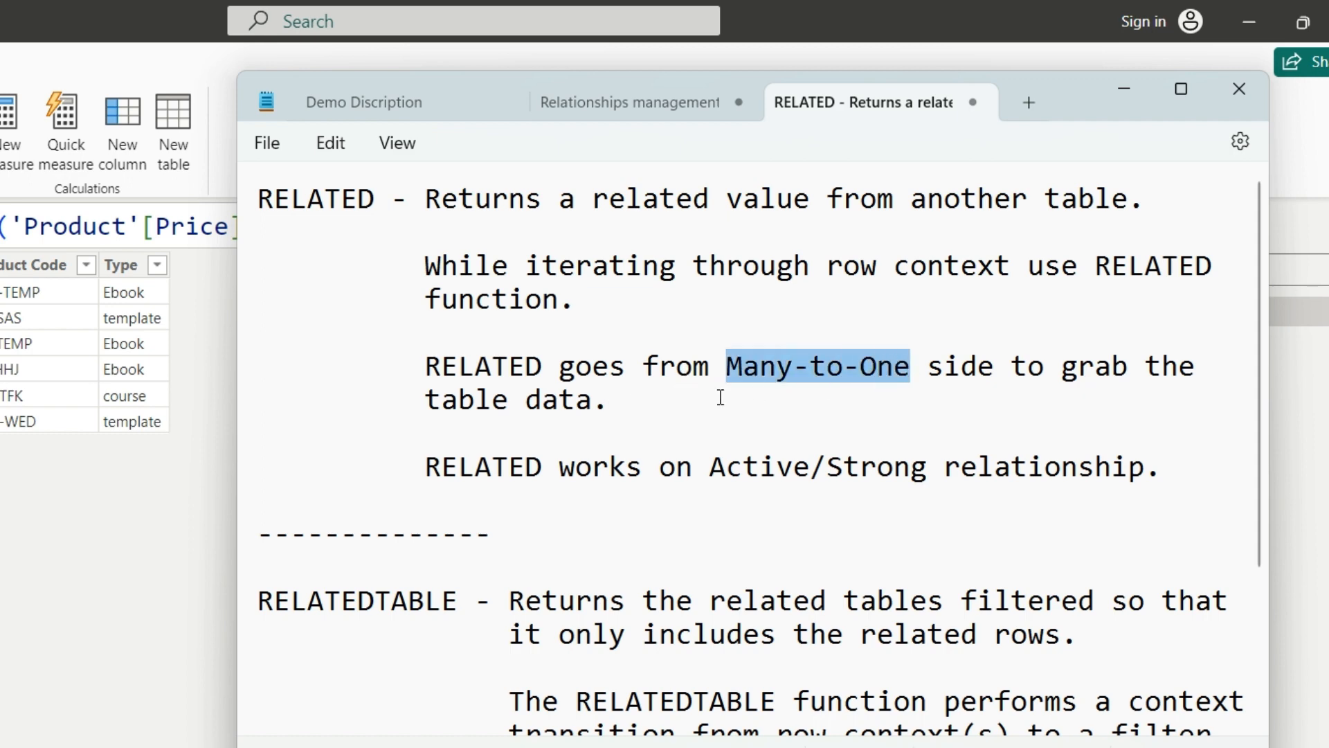
{"action": "left_click", "coordinate": [606, 410]}
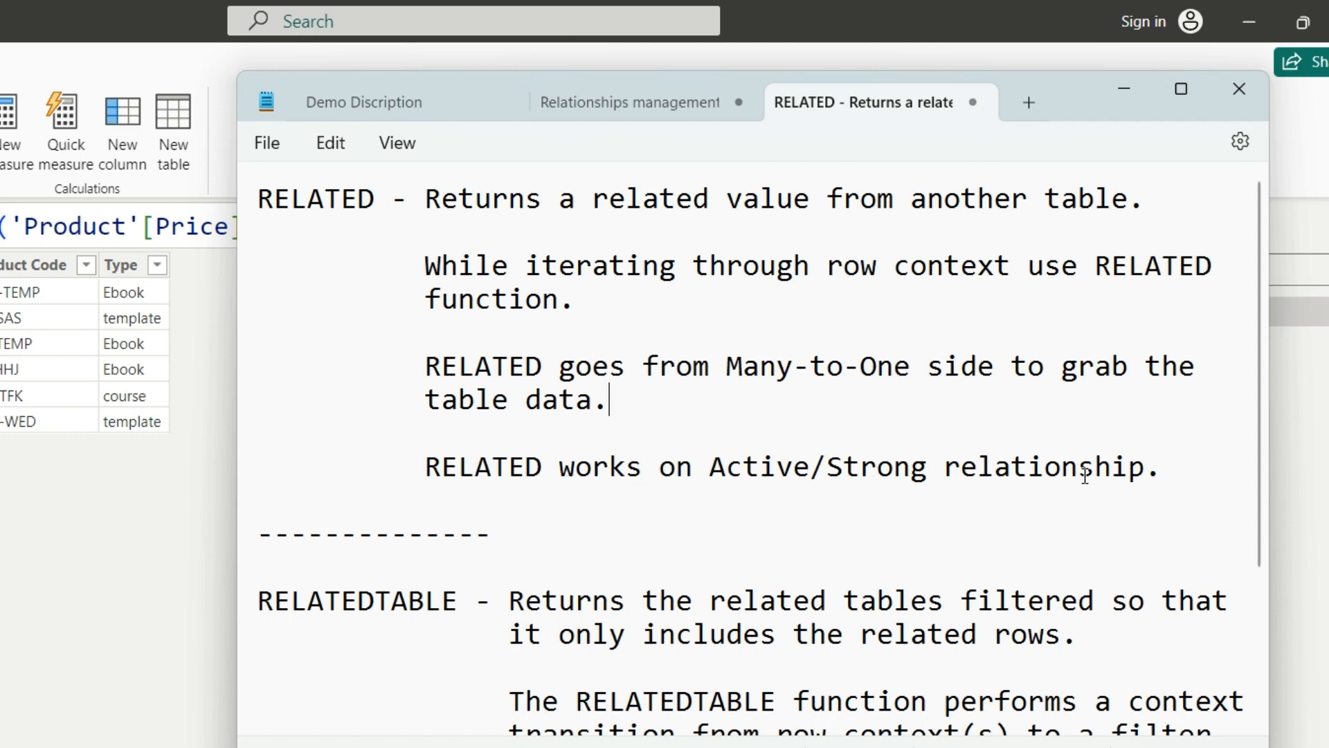
{"action": "left_click_drag", "start_coordinate": [1170, 467], "coordinate": [423, 467]}
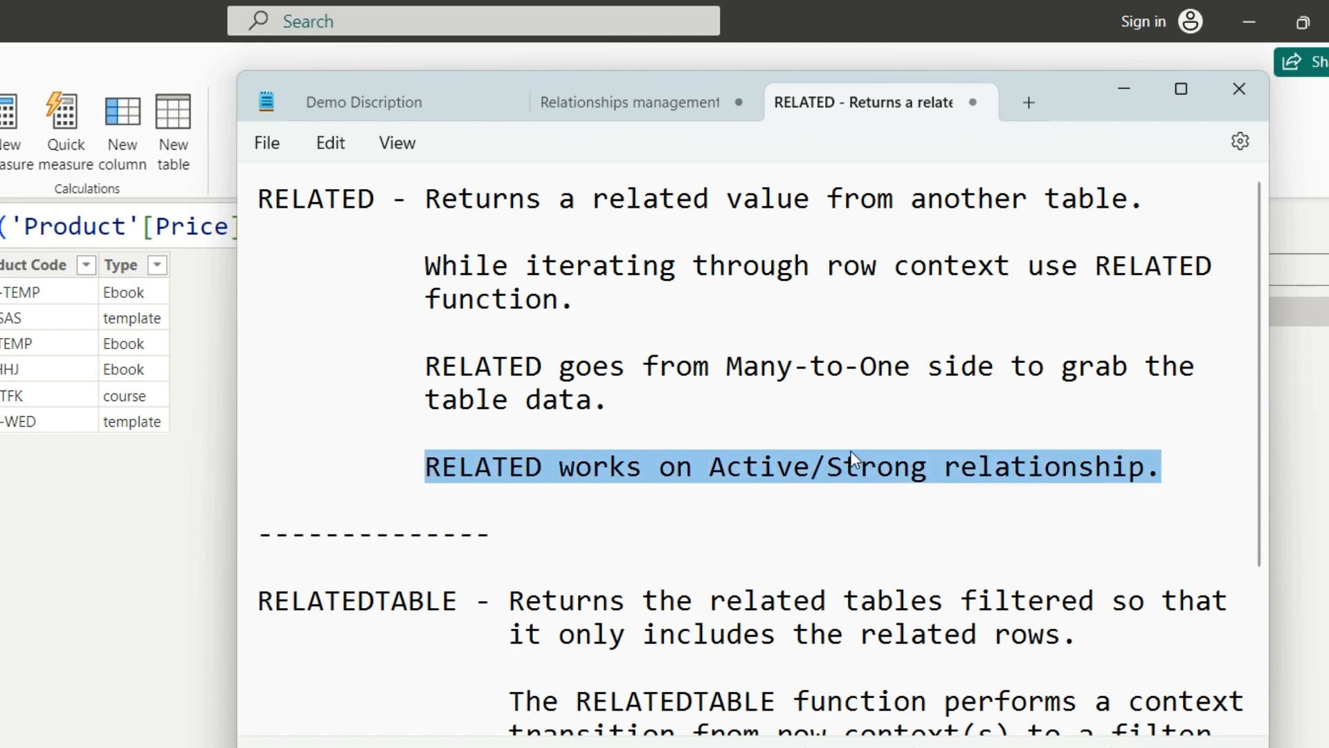
{"action": "left_click", "coordinate": [1169, 472]}
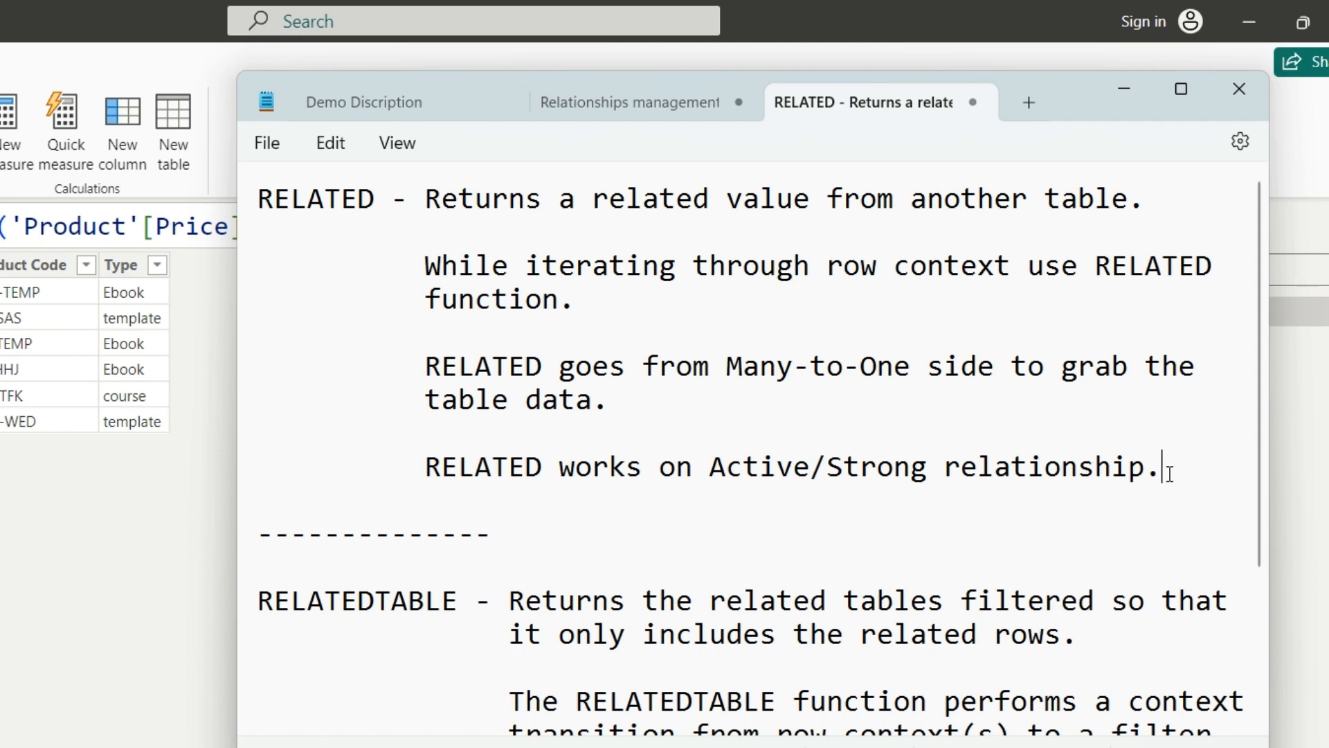
Examine the notes on RELATEDTABLE's definition and compare the returned related tables and rows with RELATED's returned value
{"action": "scroll", "coordinate": [1157, 448], "scroll_direction": "down", "scroll_amount": 2}
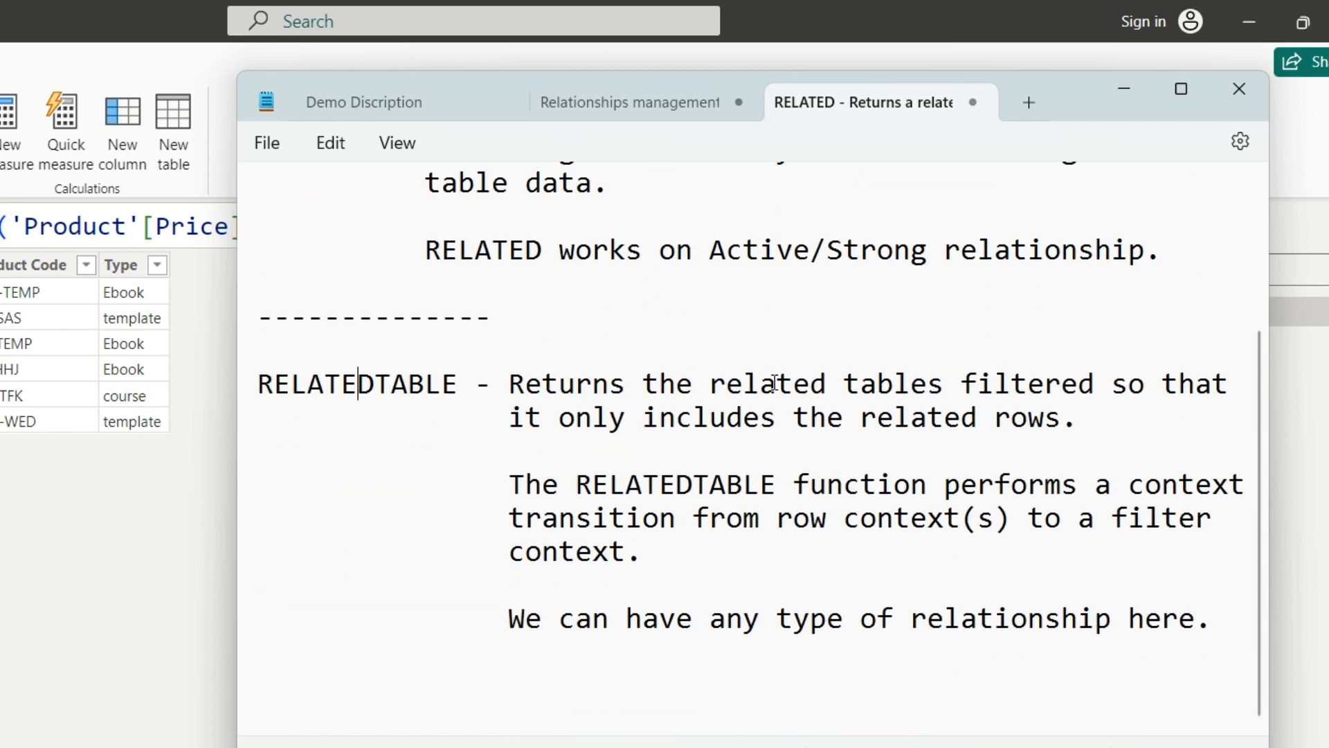
{"action": "left_click_drag", "start_coordinate": [774, 382], "coordinate": [942, 387]}
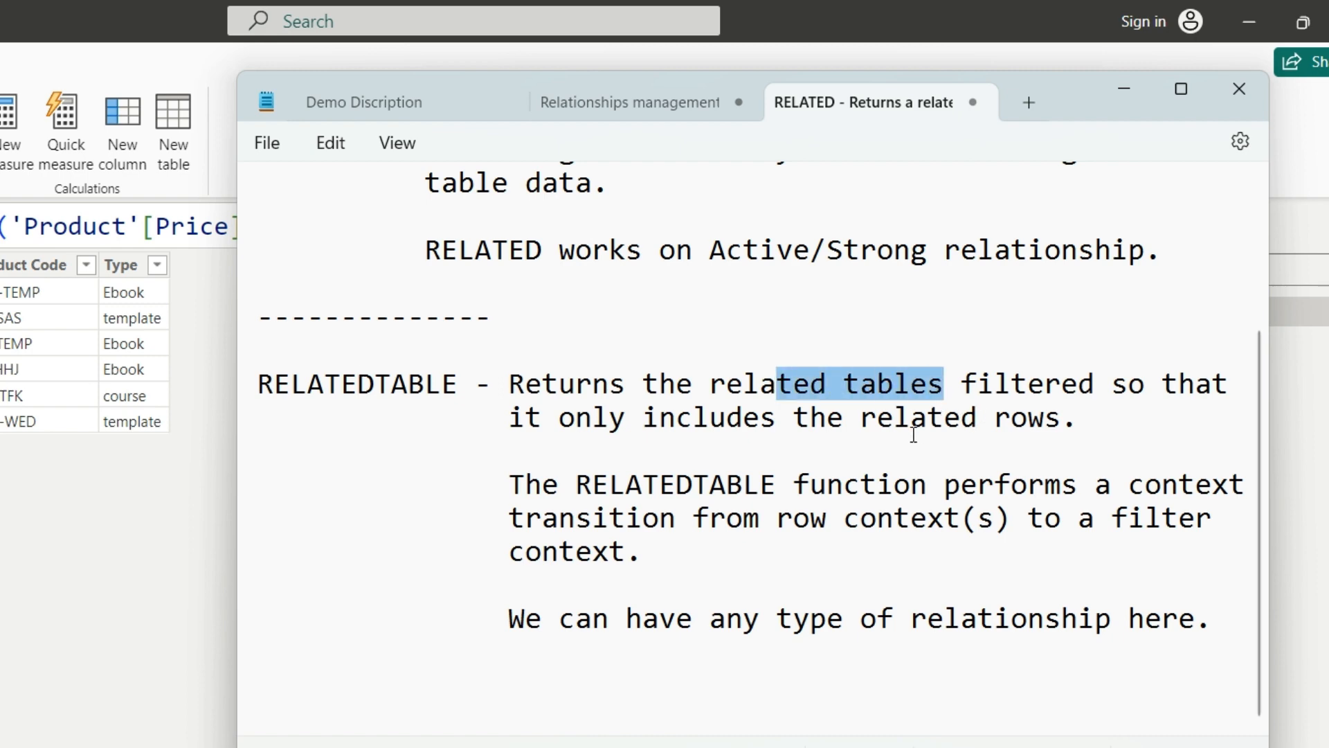
{"action": "left_click", "coordinate": [911, 385]}
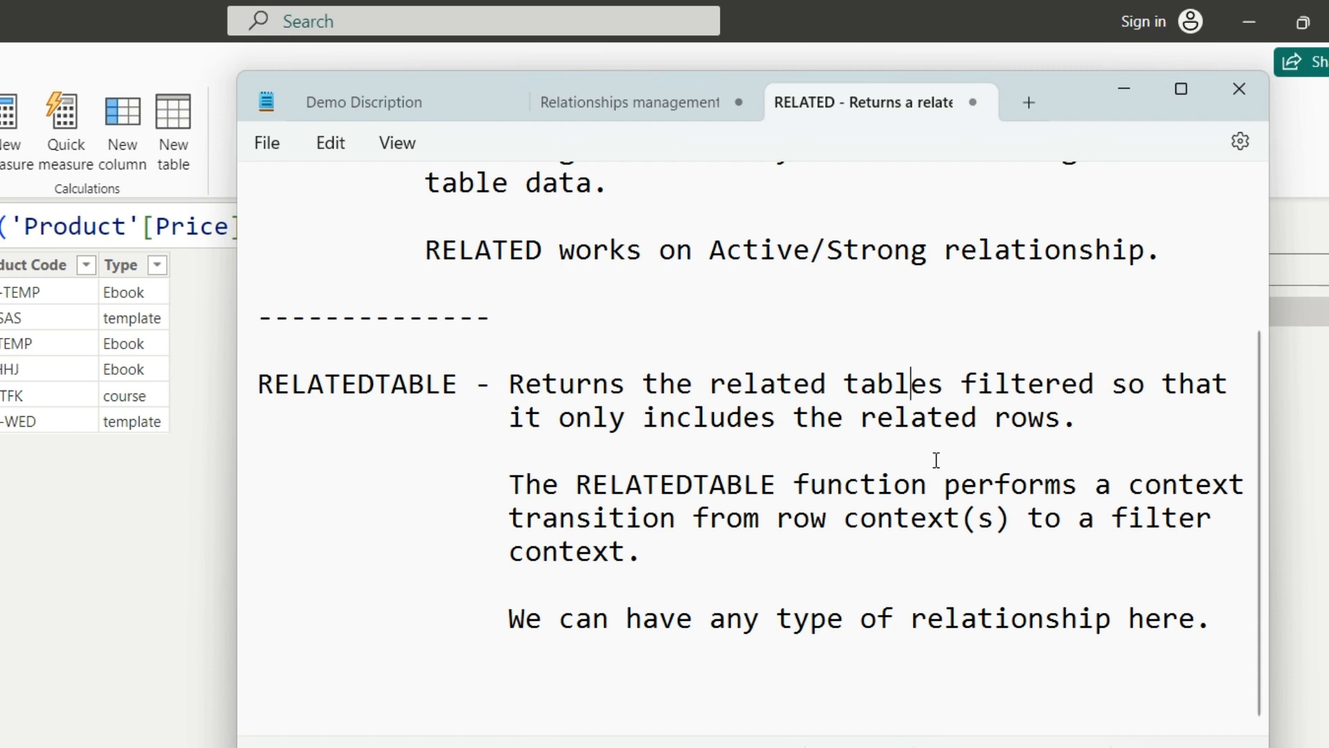
{"action": "scroll", "coordinate": [928, 454], "scroll_direction": "up", "scroll_amount": 3}
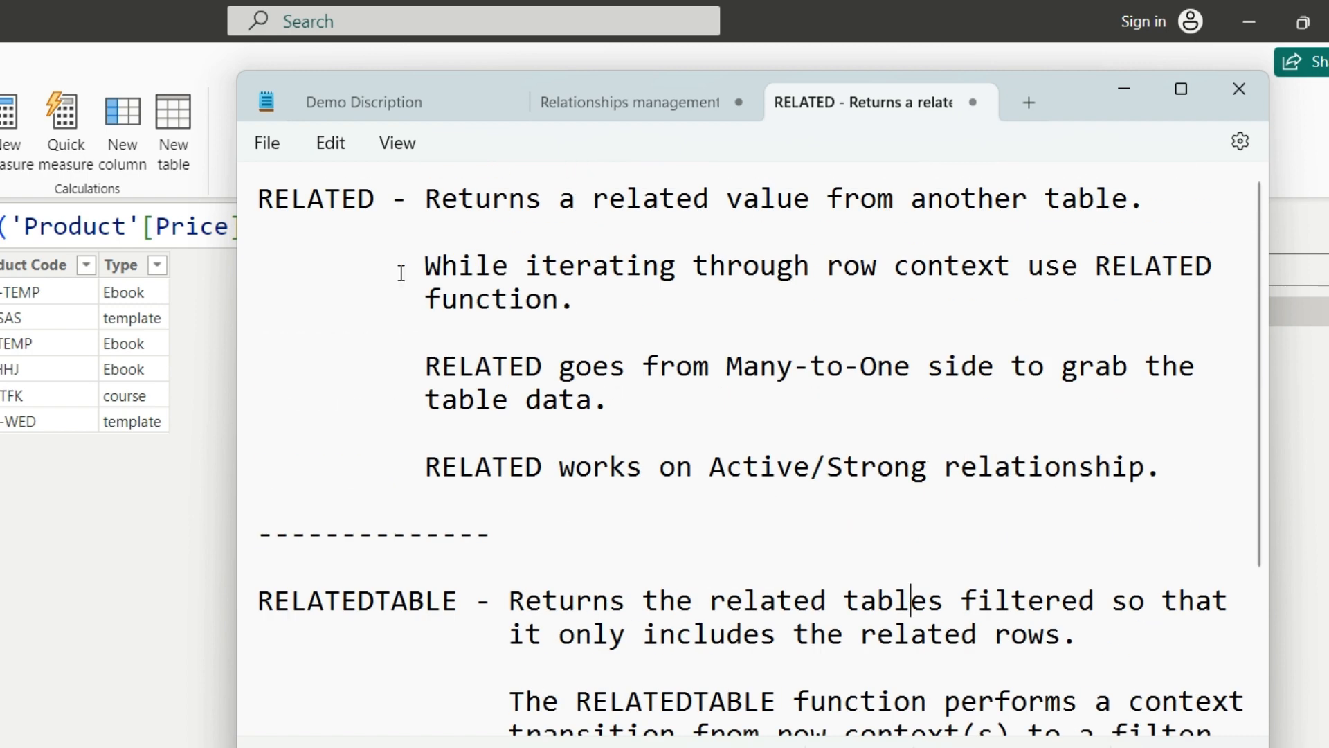
{"action": "left_click_drag", "start_coordinate": [663, 198], "coordinate": [820, 206]}
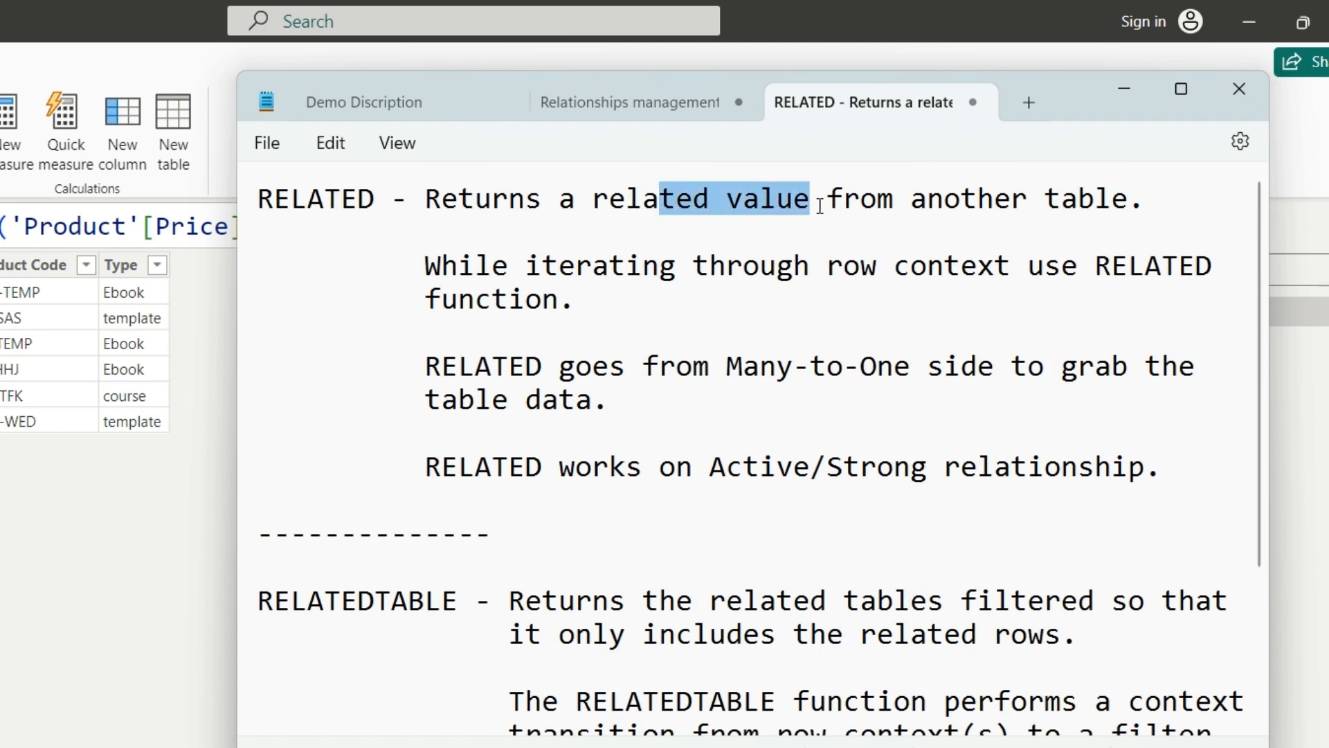
{"action": "left_click", "coordinate": [818, 201]}
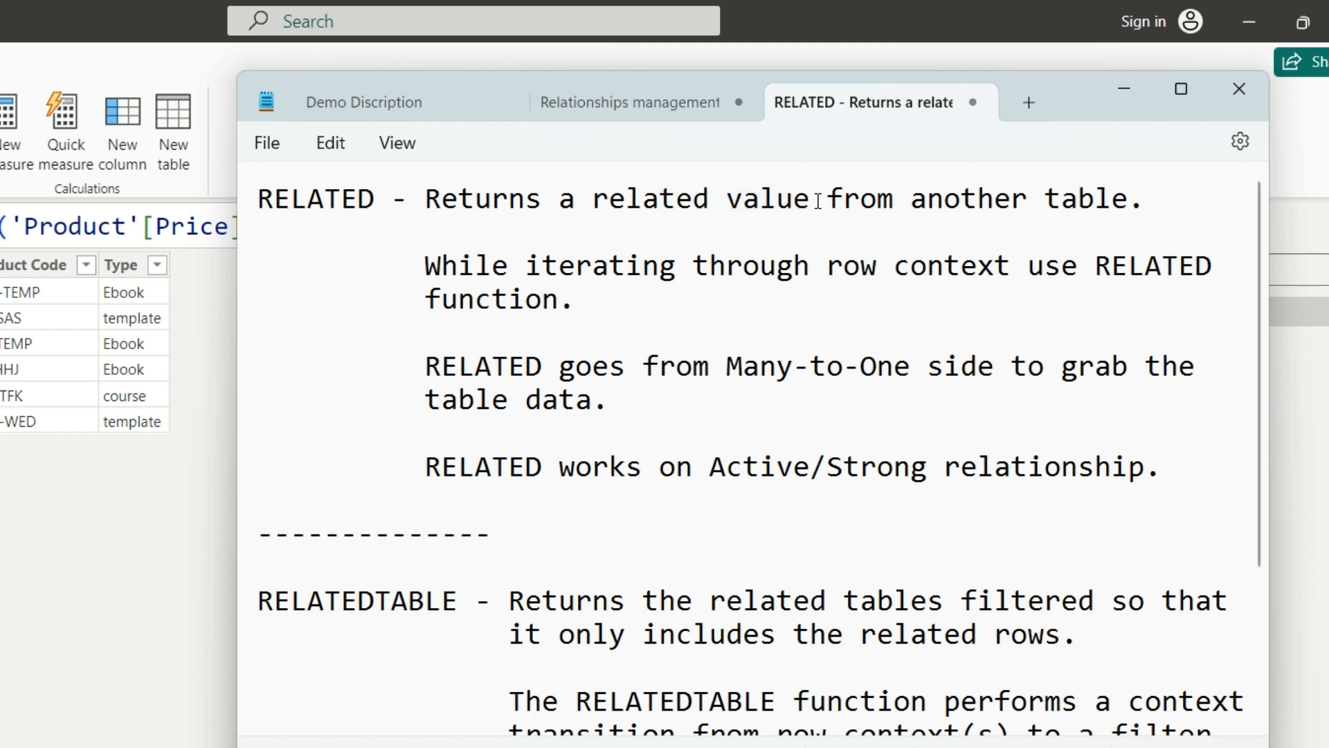
{"action": "scroll", "coordinate": [818, 201], "scroll_direction": "down", "scroll_amount": 2}
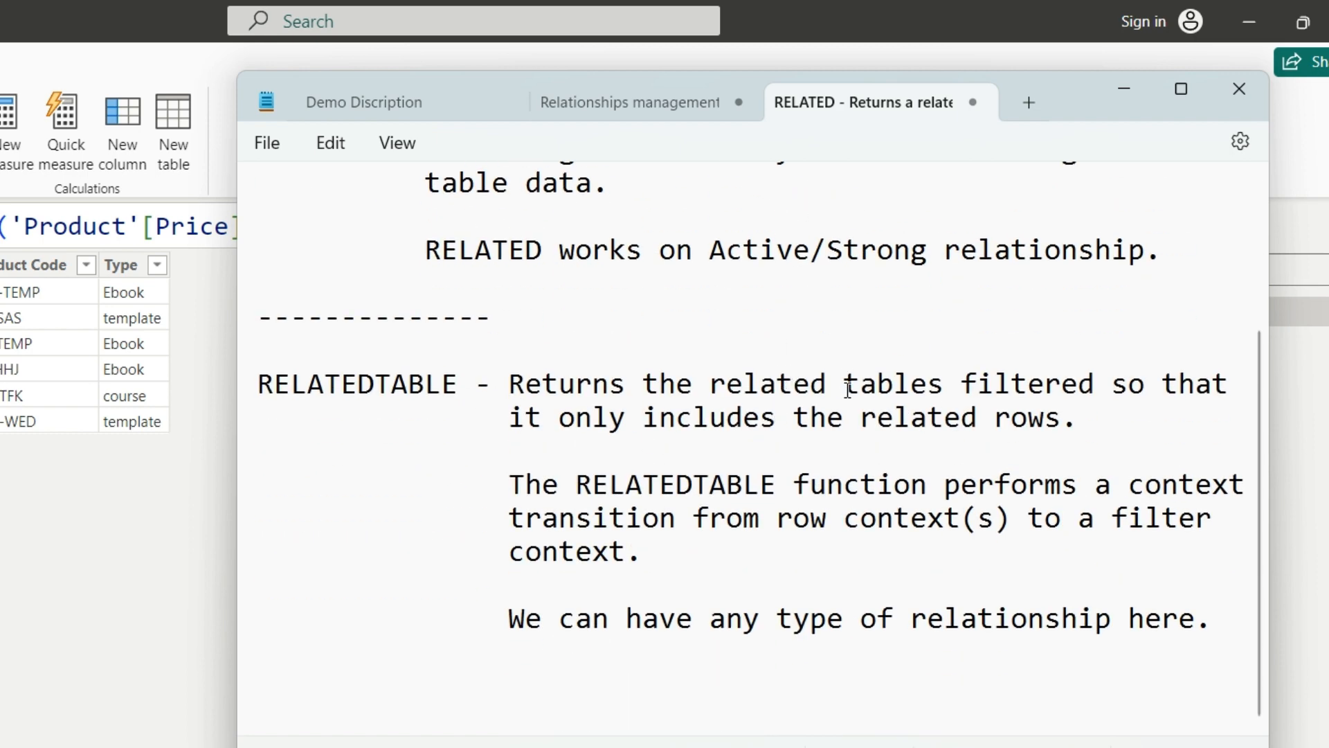
{"action": "left_click_drag", "start_coordinate": [844, 385], "coordinate": [945, 389]}
{"action": "left_click", "coordinate": [869, 419]}
{"action": "left_click_drag", "start_coordinate": [877, 415], "coordinate": [1008, 438]}
{"action": "left_click", "coordinate": [878, 384]}
{"action": "left_click_drag", "start_coordinate": [509, 388], "coordinate": [1098, 415]}
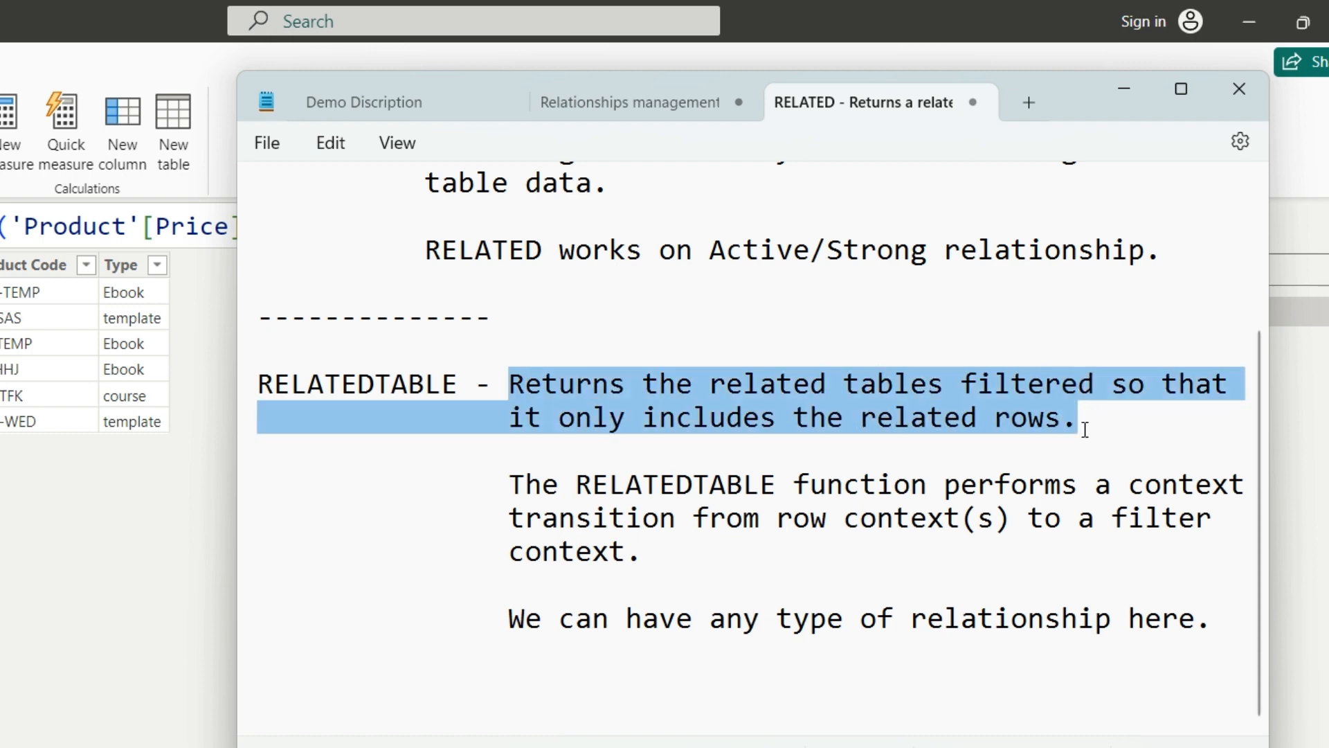
{"action": "left_click", "coordinate": [1088, 421]}
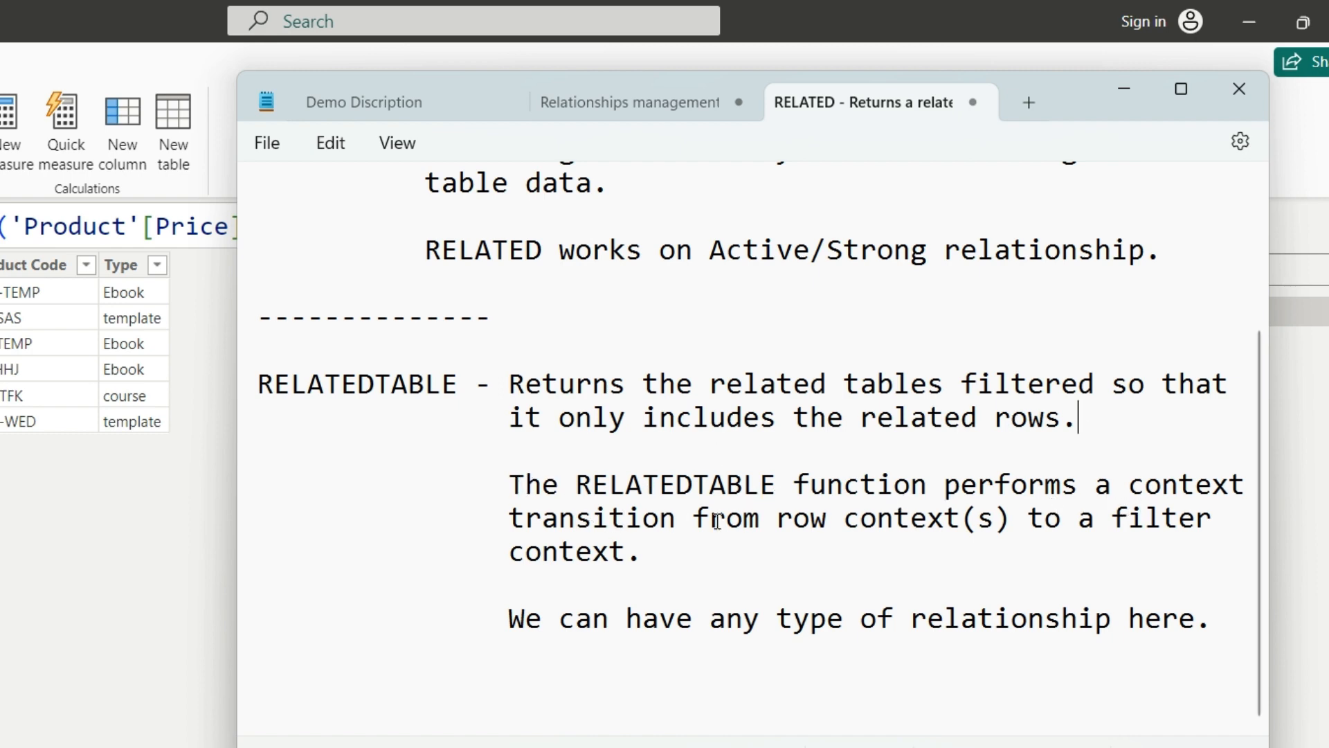
Examine the RELATEDTABLE notes on context transition and allowed relationship types, and minimize the notes to return to Power BI
{"action": "triple_click", "coordinate": [651, 549]}
{"action": "left_click", "coordinate": [663, 545]}
{"action": "left_click_drag", "start_coordinate": [510, 618], "coordinate": [796, 641]}
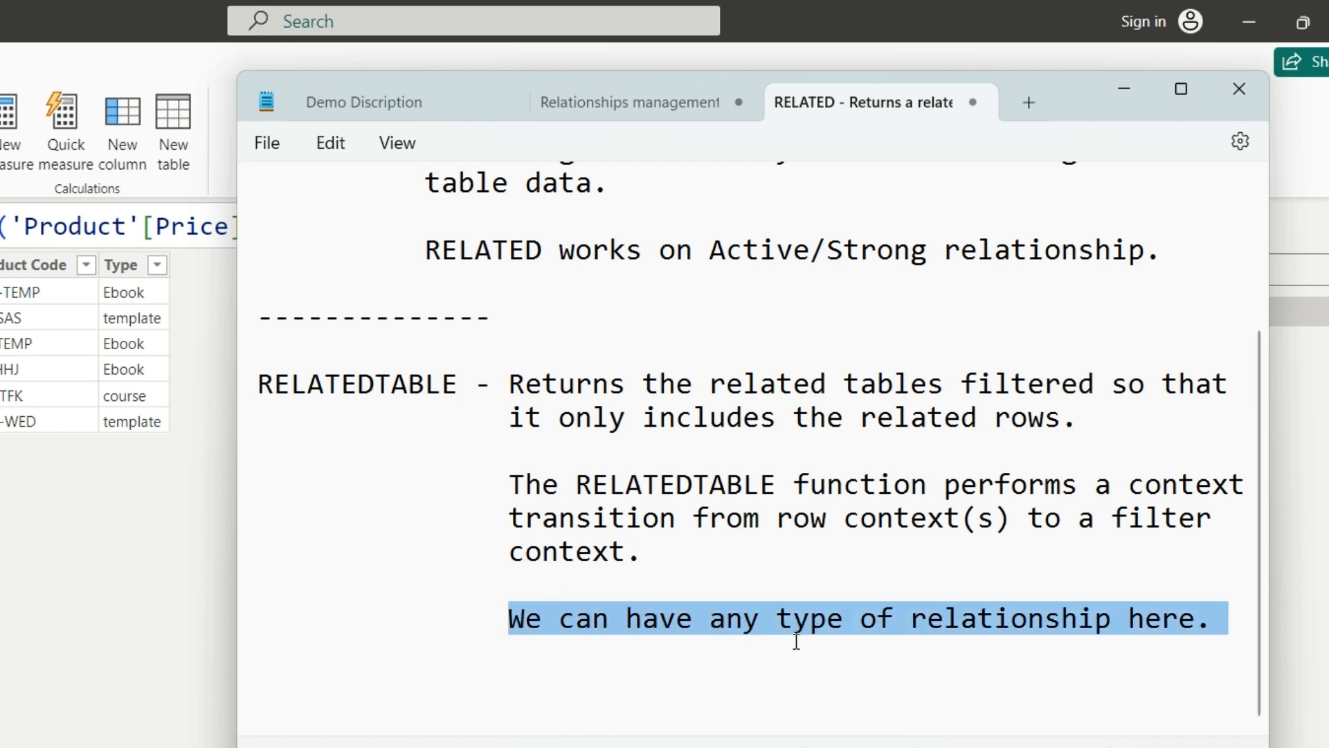
{"action": "left_click", "coordinate": [1078, 626]}
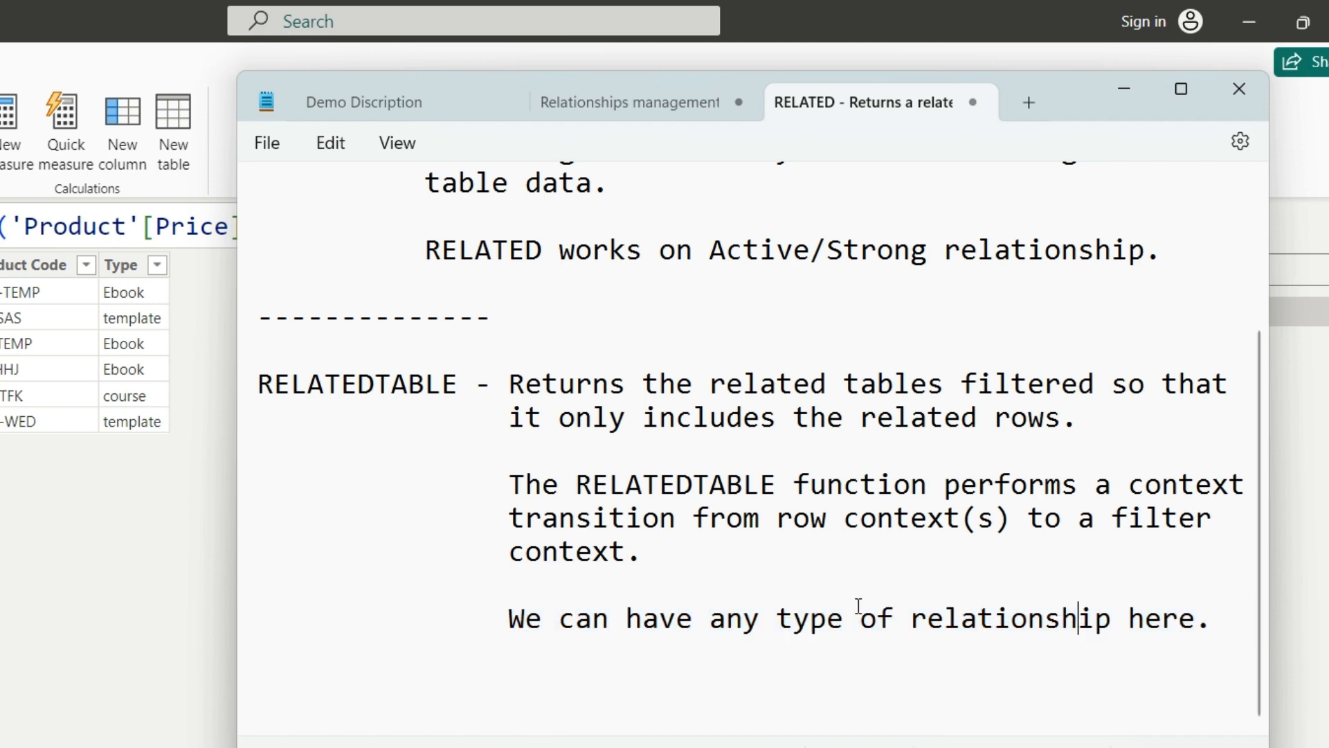
{"action": "left_click", "coordinate": [594, 385]}
{"action": "left_click", "coordinate": [777, 417]}
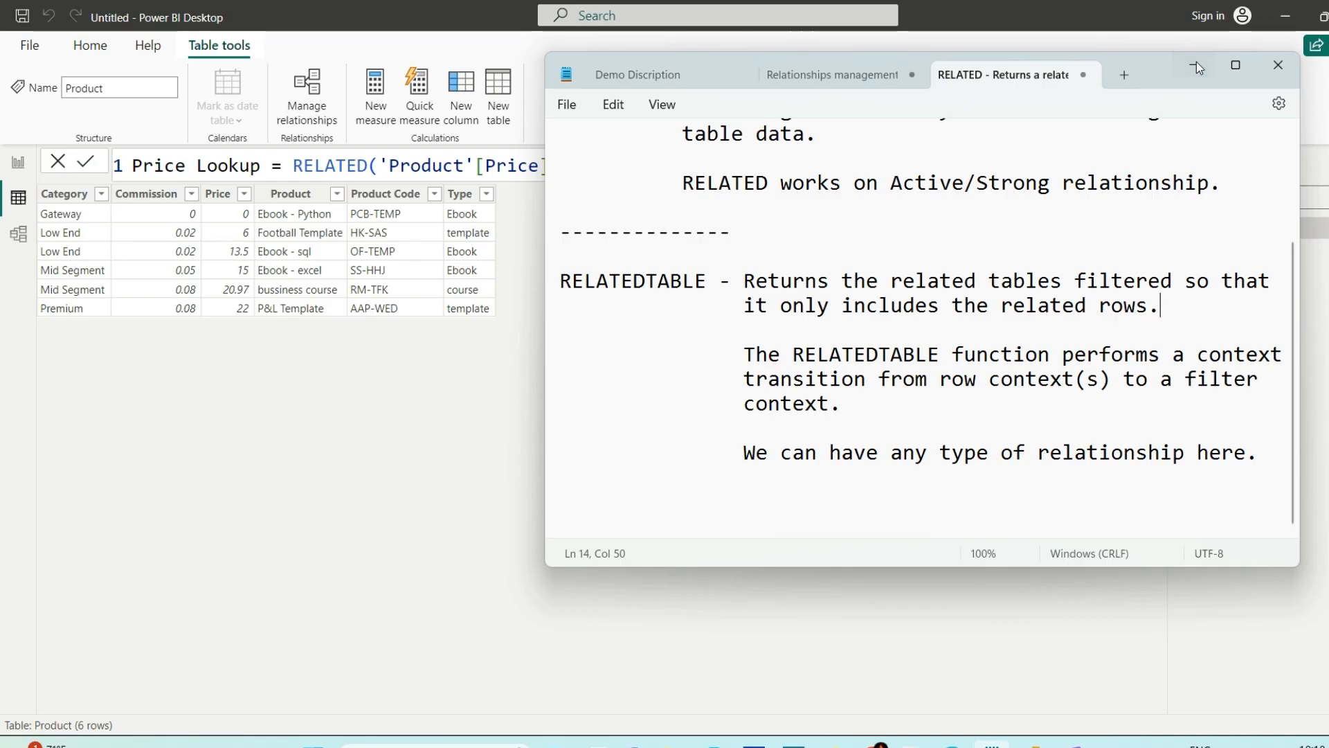
{"action": "left_click", "coordinate": [1124, 89]}
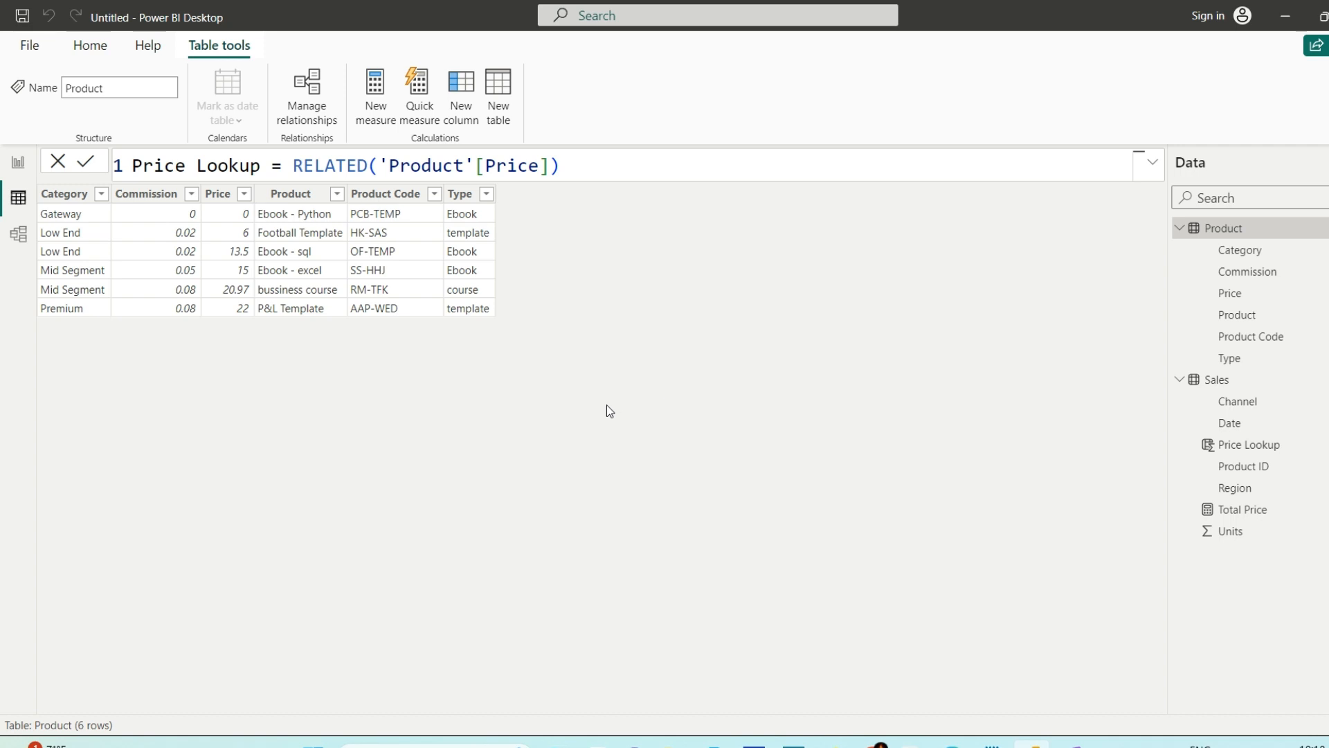
Add a new calculated column to the Product table and get its formula ready for an expression
{"action": "right_click", "coordinate": [1231, 232]}
{"action": "left_click", "coordinate": [1098, 268]}
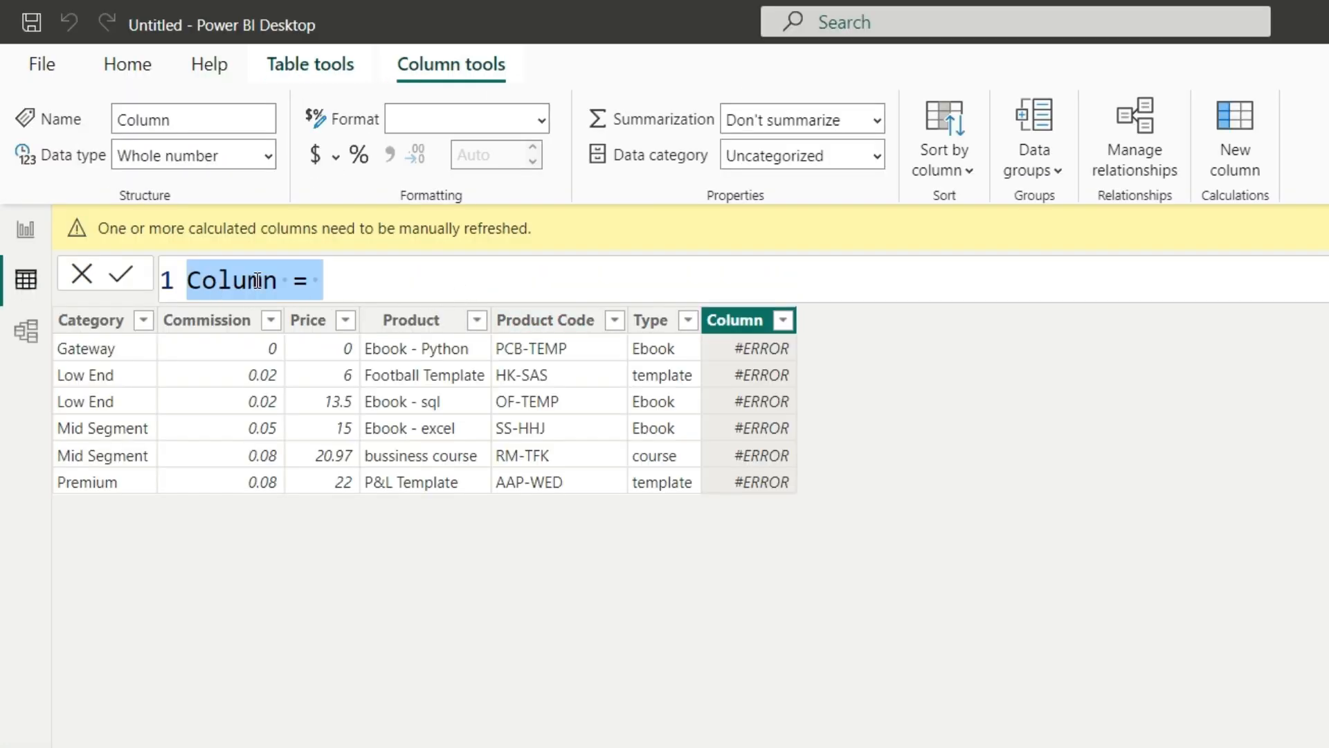
{"action": "left_click", "coordinate": [355, 284]}
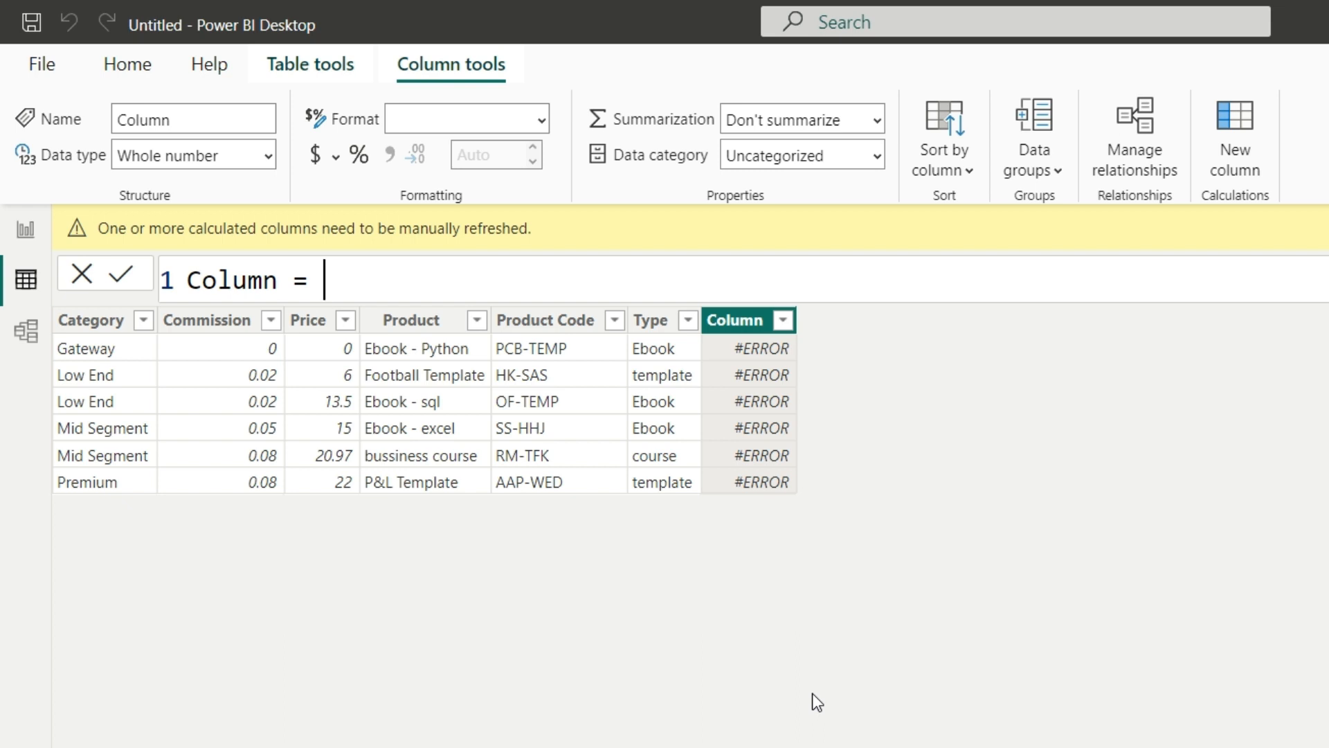
Try to define the new Product column as RELATEDTABLE(Sales) and commit the formula
{"action": "type", "text": "RELAB"}
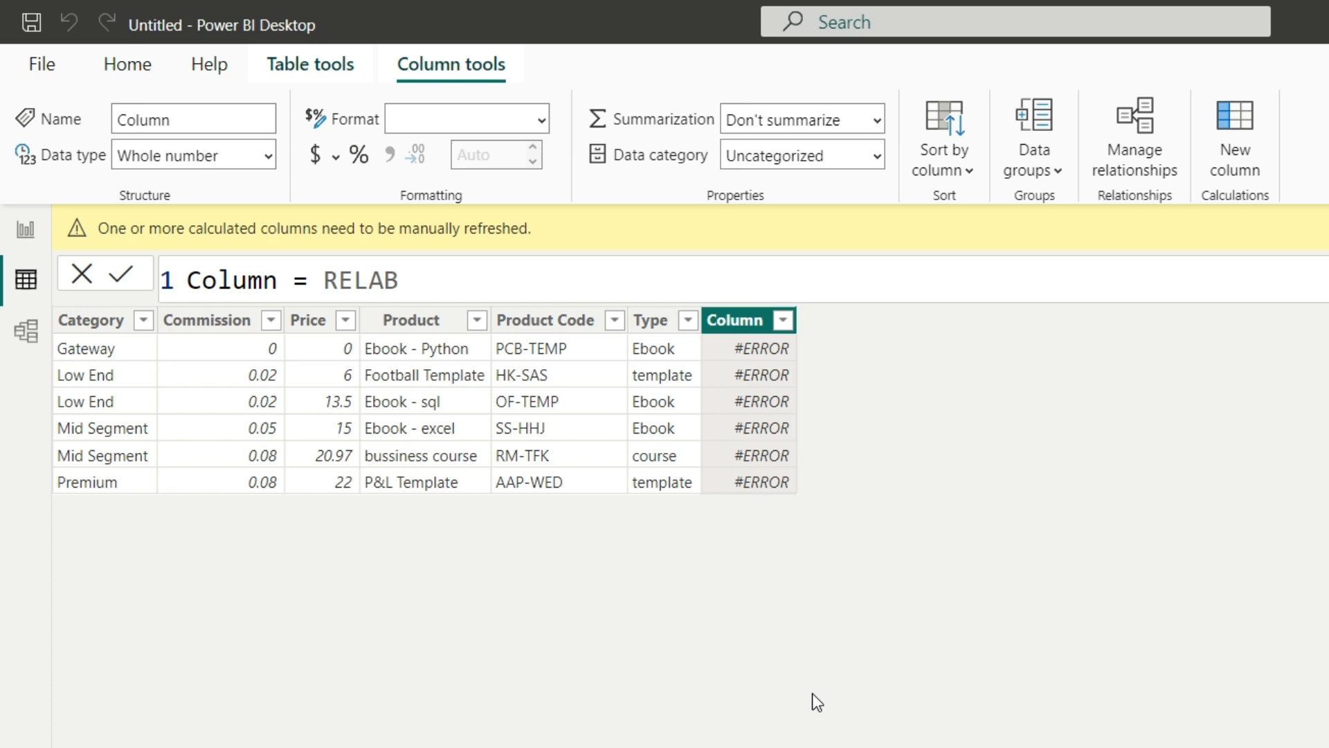
{"action": "key", "text": "BackSpace"}
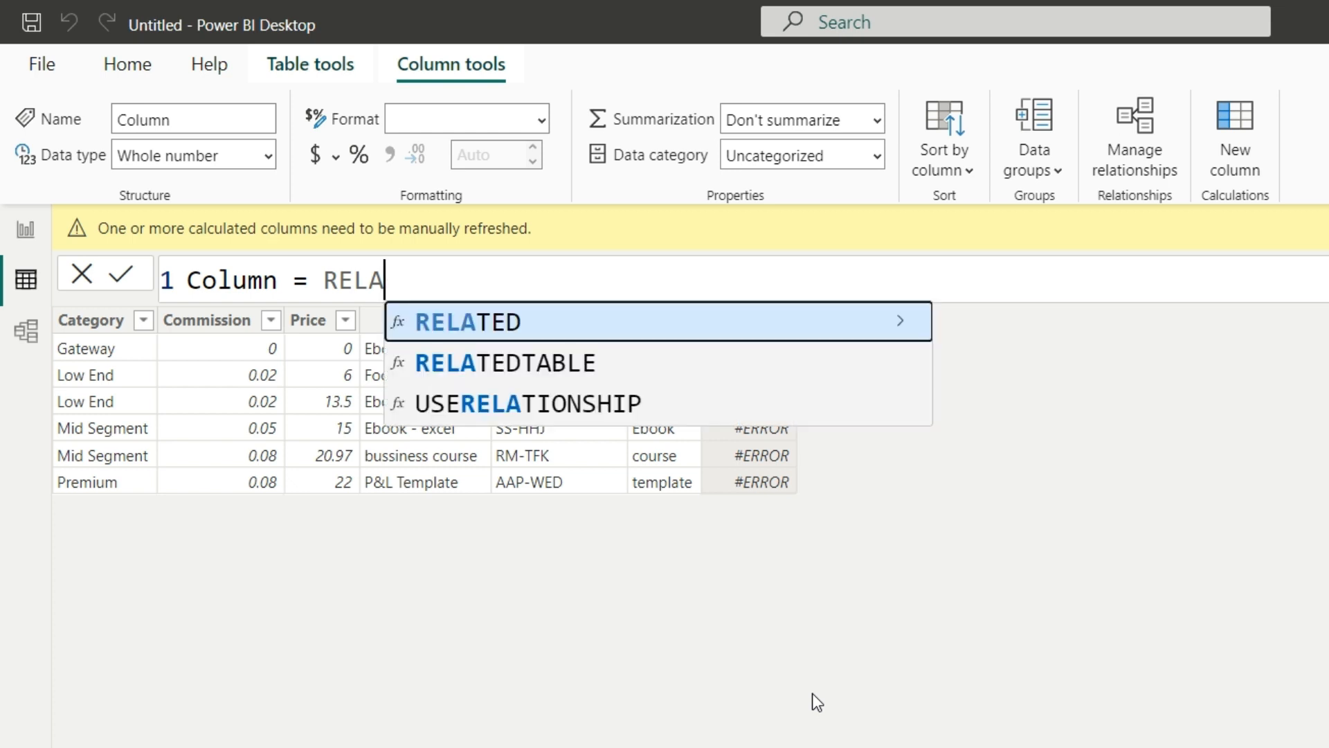
{"action": "key", "text": "Down"}
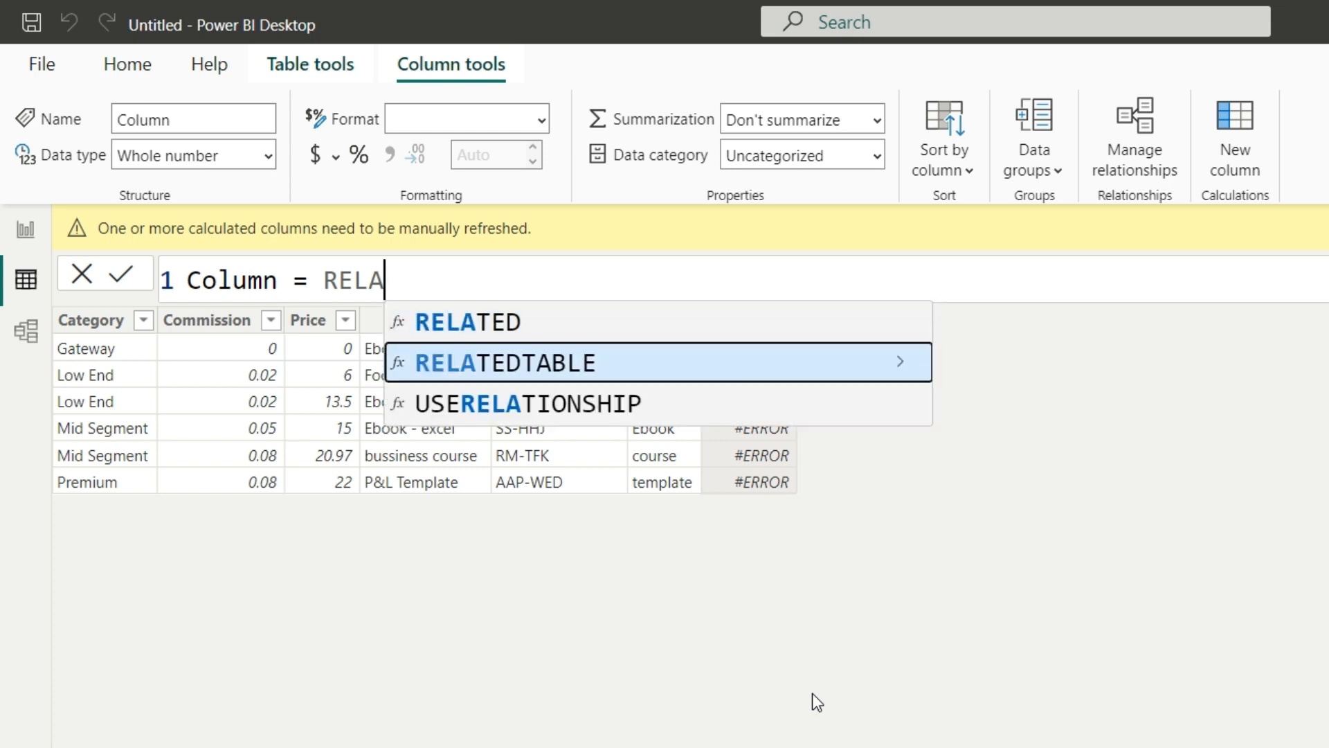
{"action": "key", "text": "Tab"}
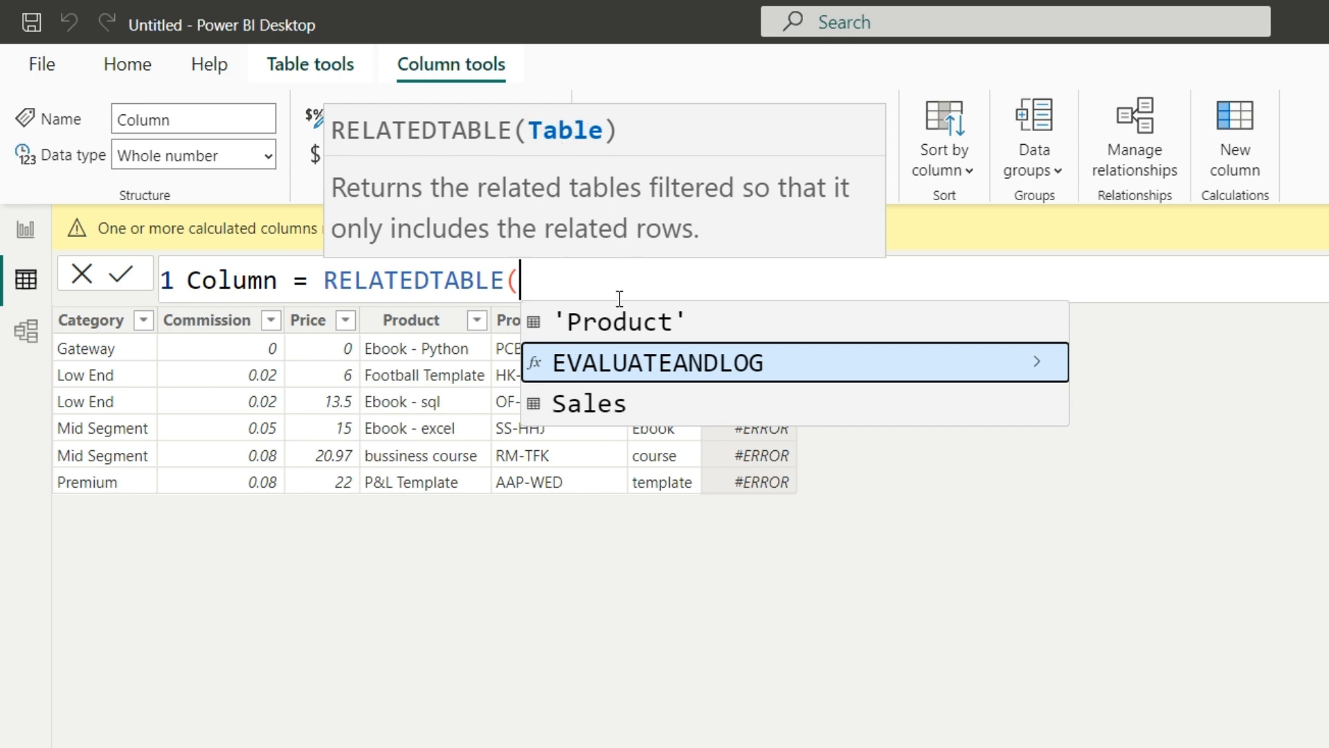
{"action": "left_click", "coordinate": [592, 405]}
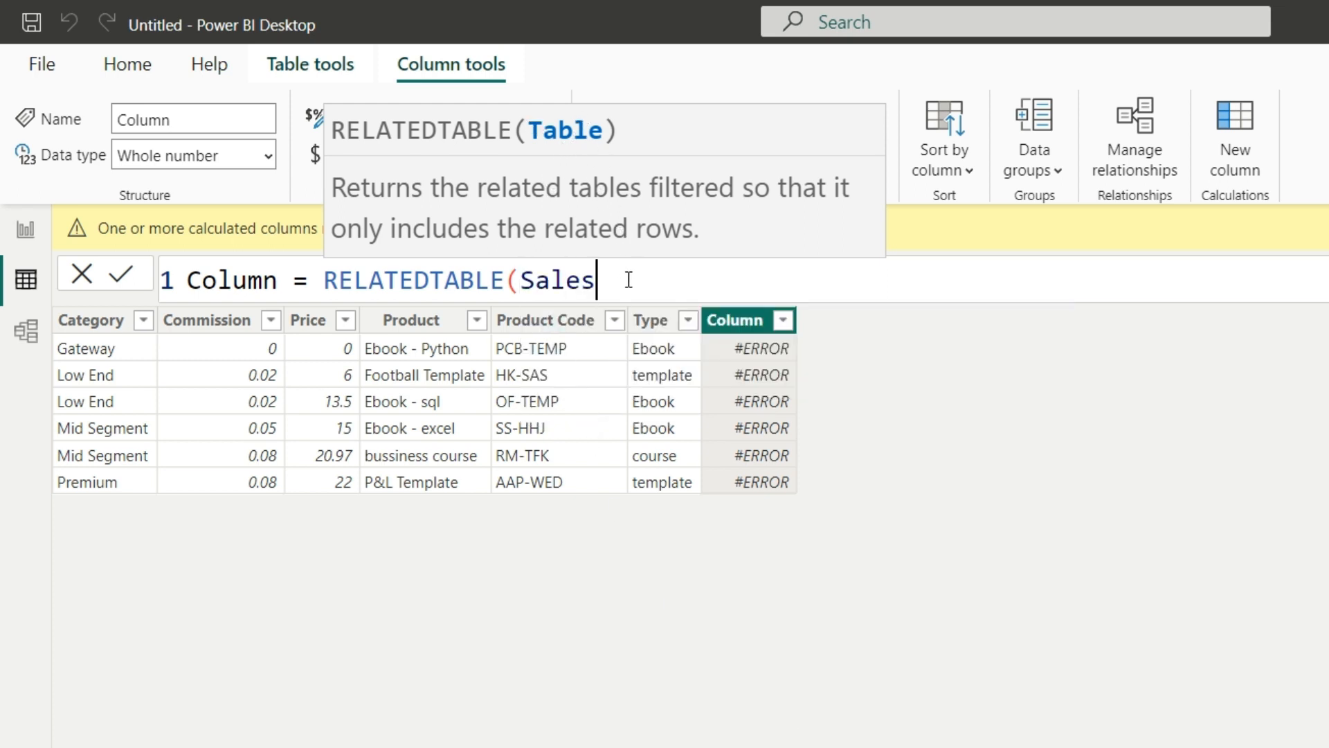
{"action": "type", "text": ")"}
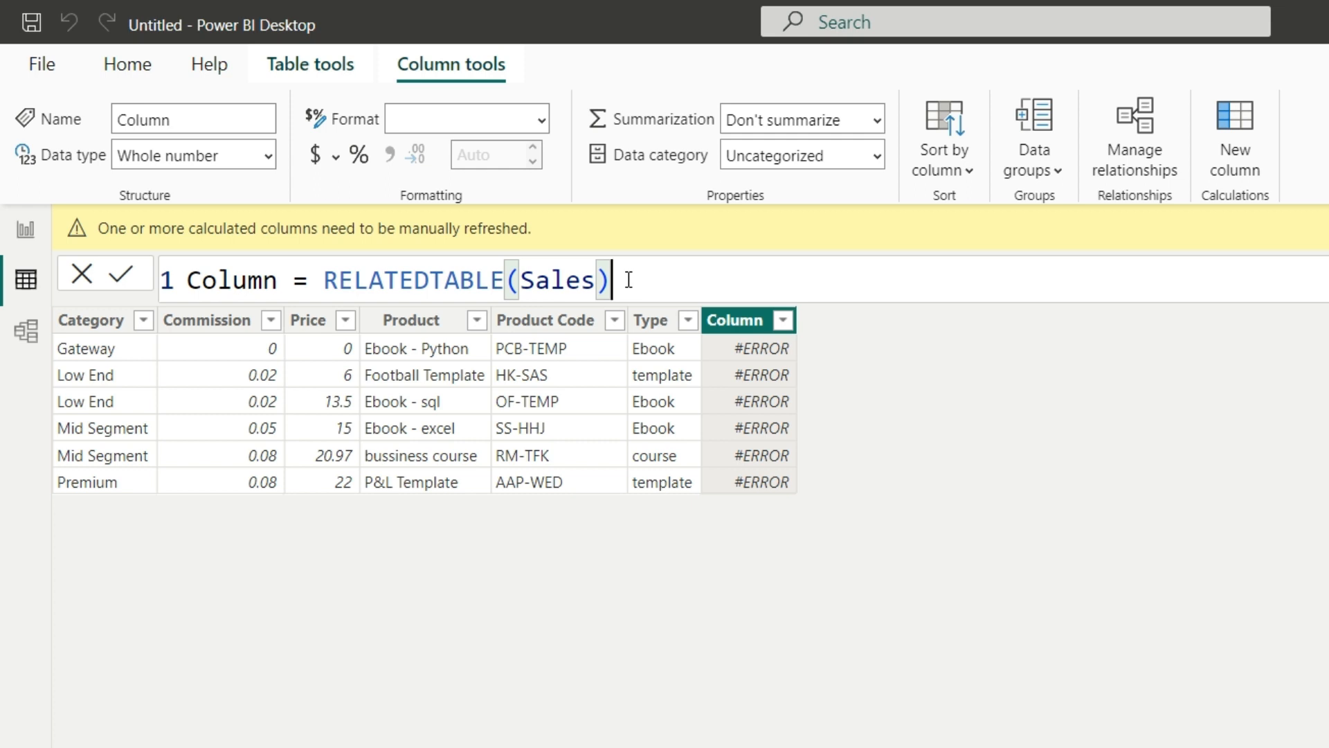
{"action": "left_click", "coordinate": [121, 276]}
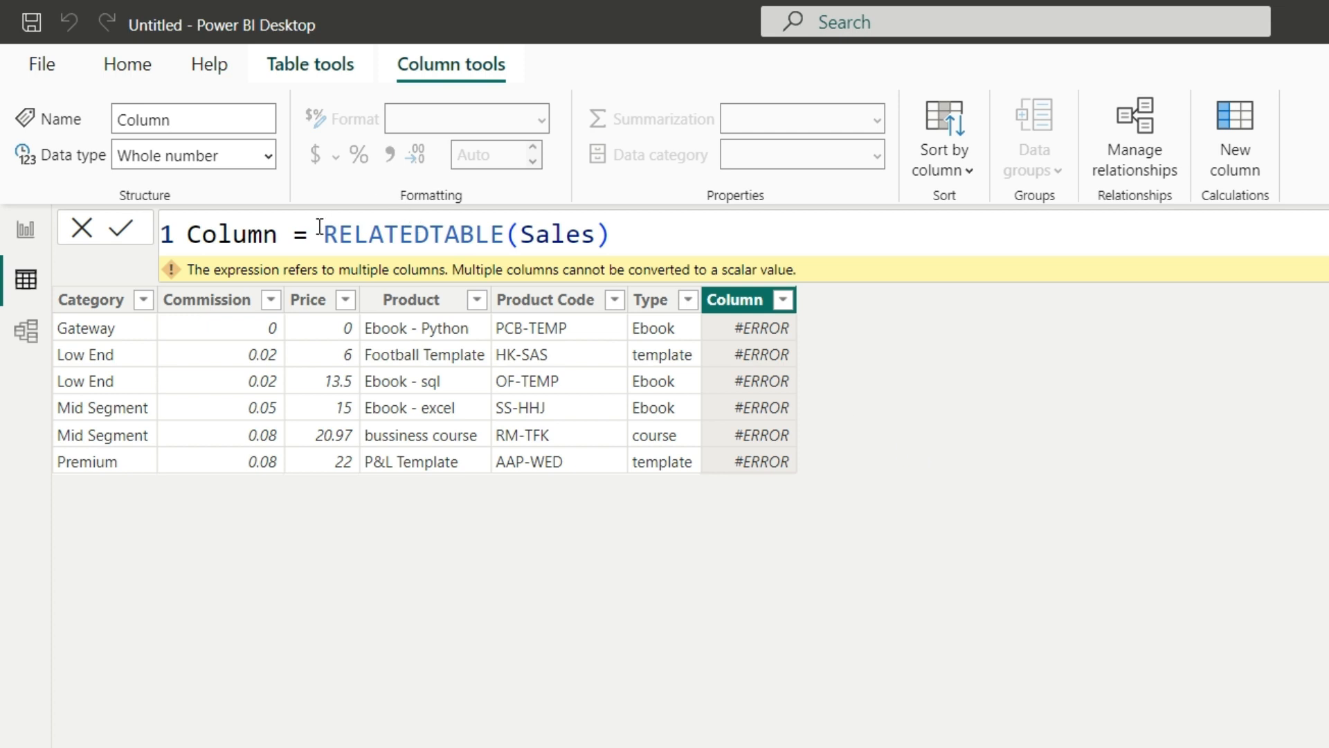
Review the RELATEDTABLE(Sales) expression in the new column's formula and delete it, keeping the column name and equals sign
{"action": "left_click_drag", "start_coordinate": [322, 234], "coordinate": [645, 228]}
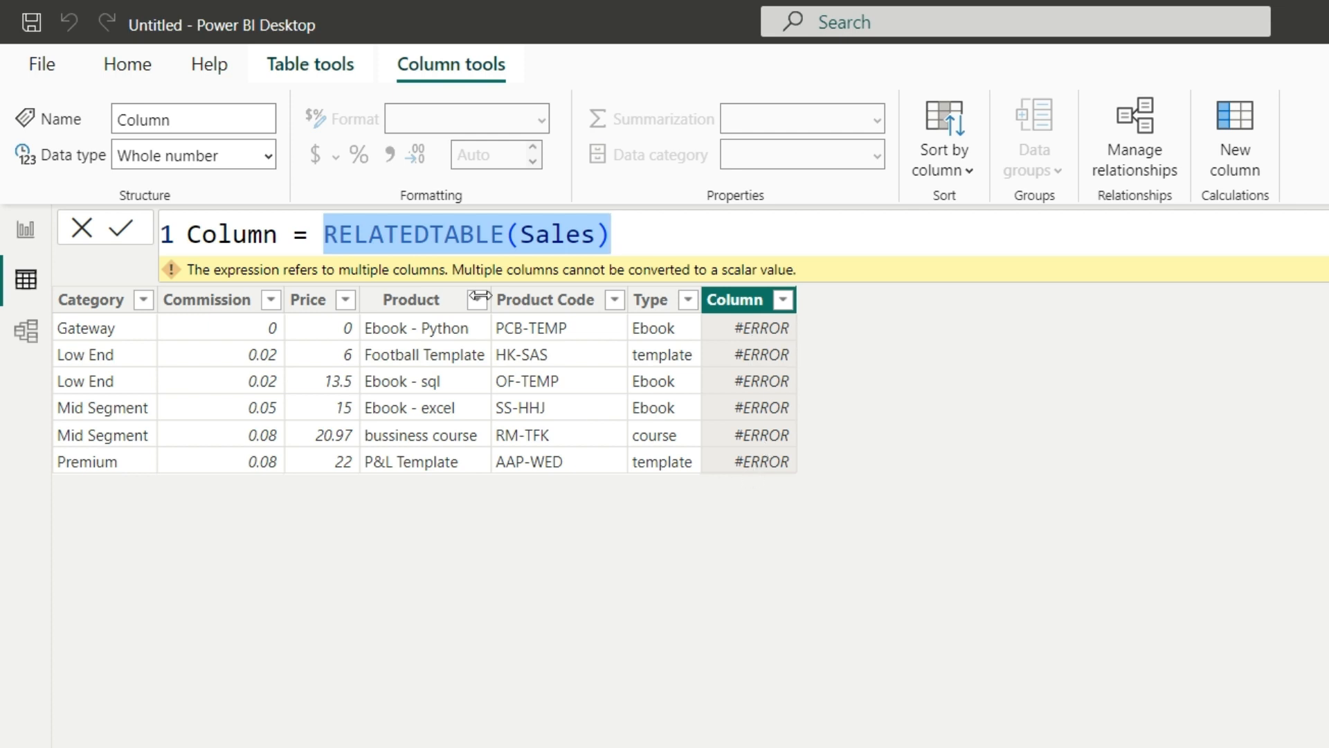
{"action": "left_click", "coordinate": [629, 241]}
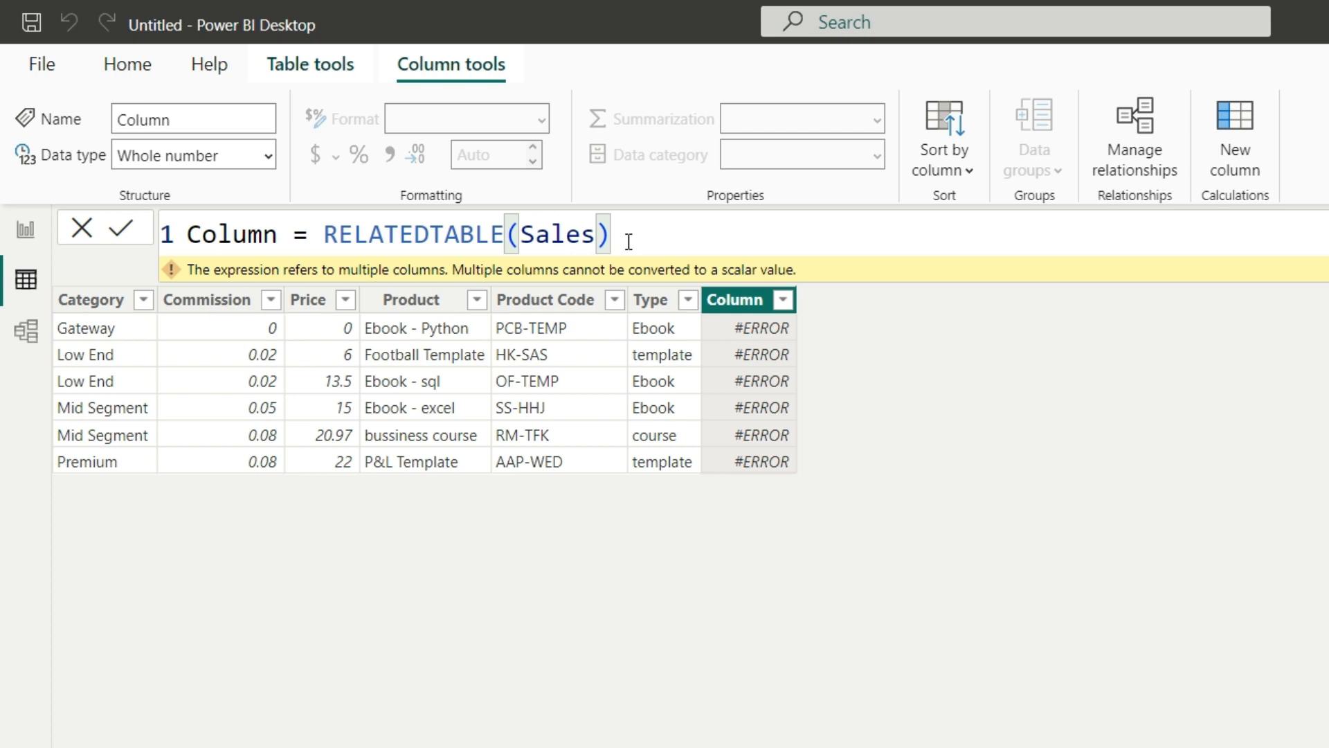
{"action": "left_click", "coordinate": [438, 234]}
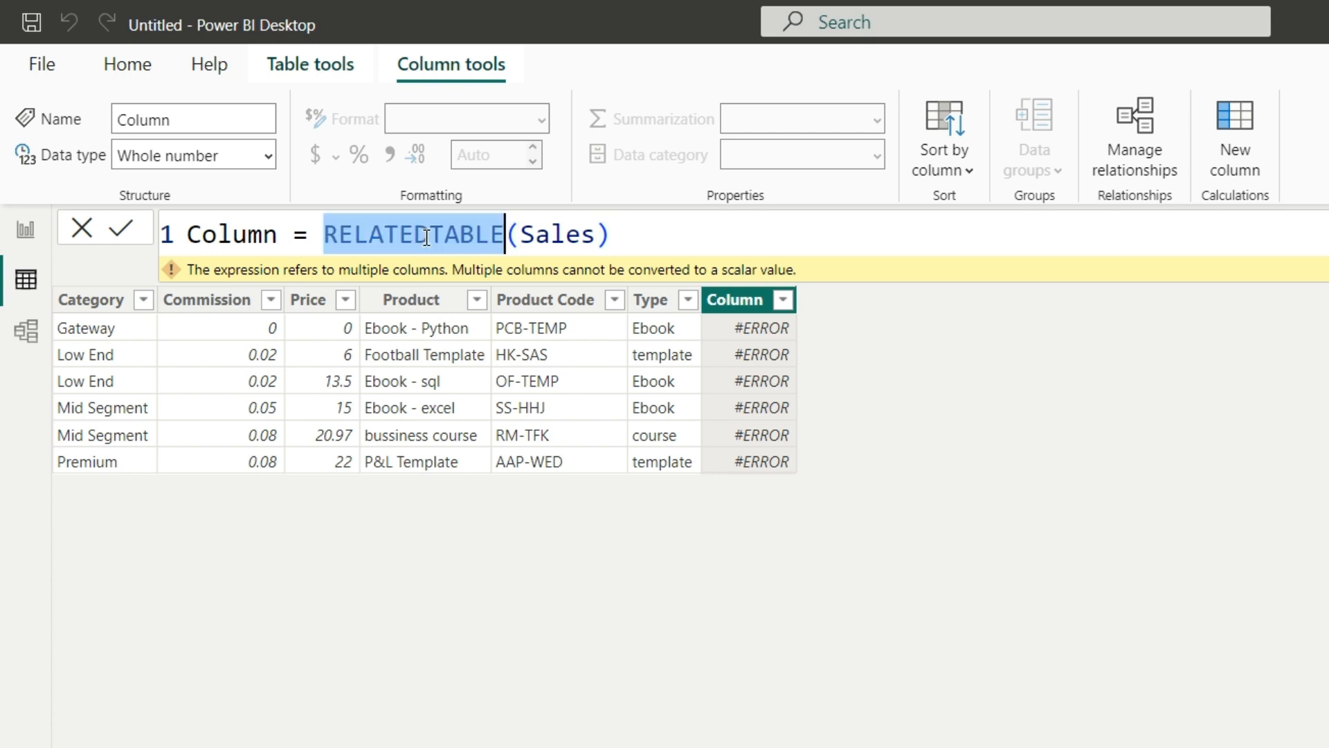
{"action": "left_click", "coordinate": [626, 239]}
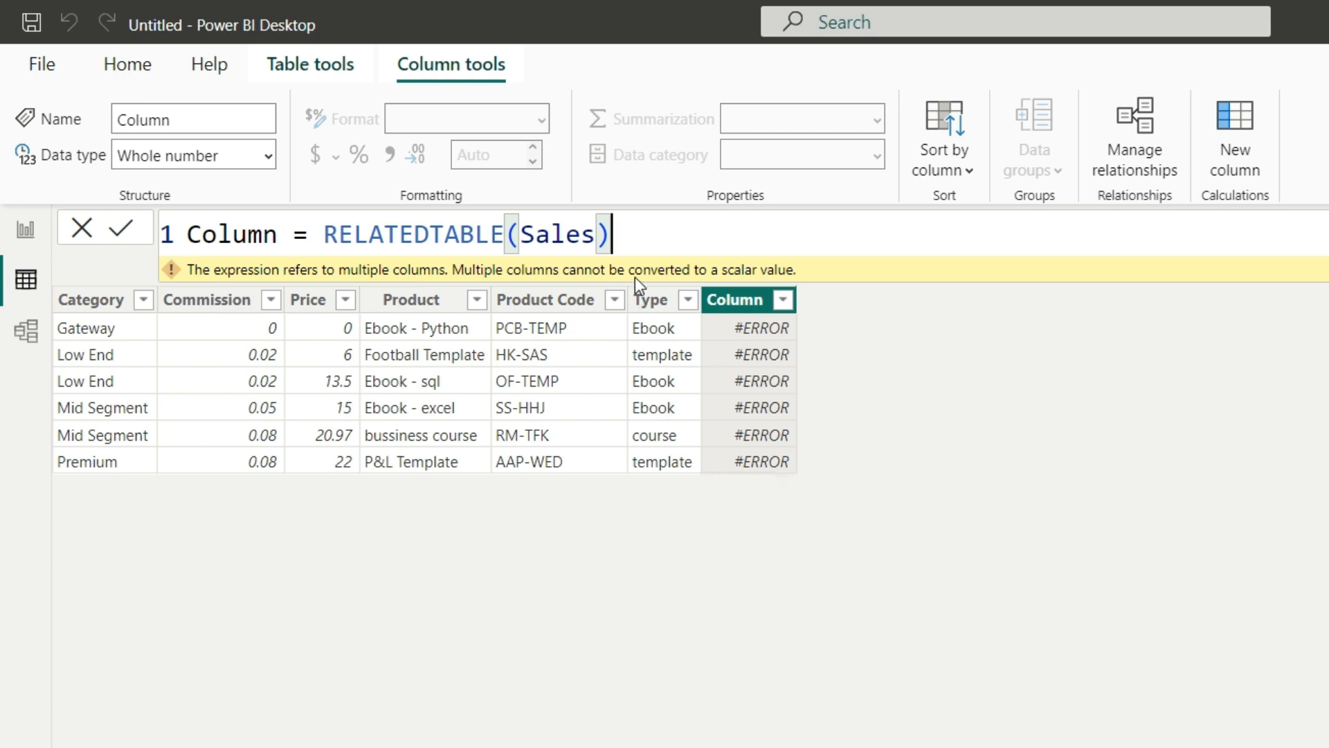
{"action": "left_click_drag", "start_coordinate": [614, 234], "coordinate": [322, 247]}
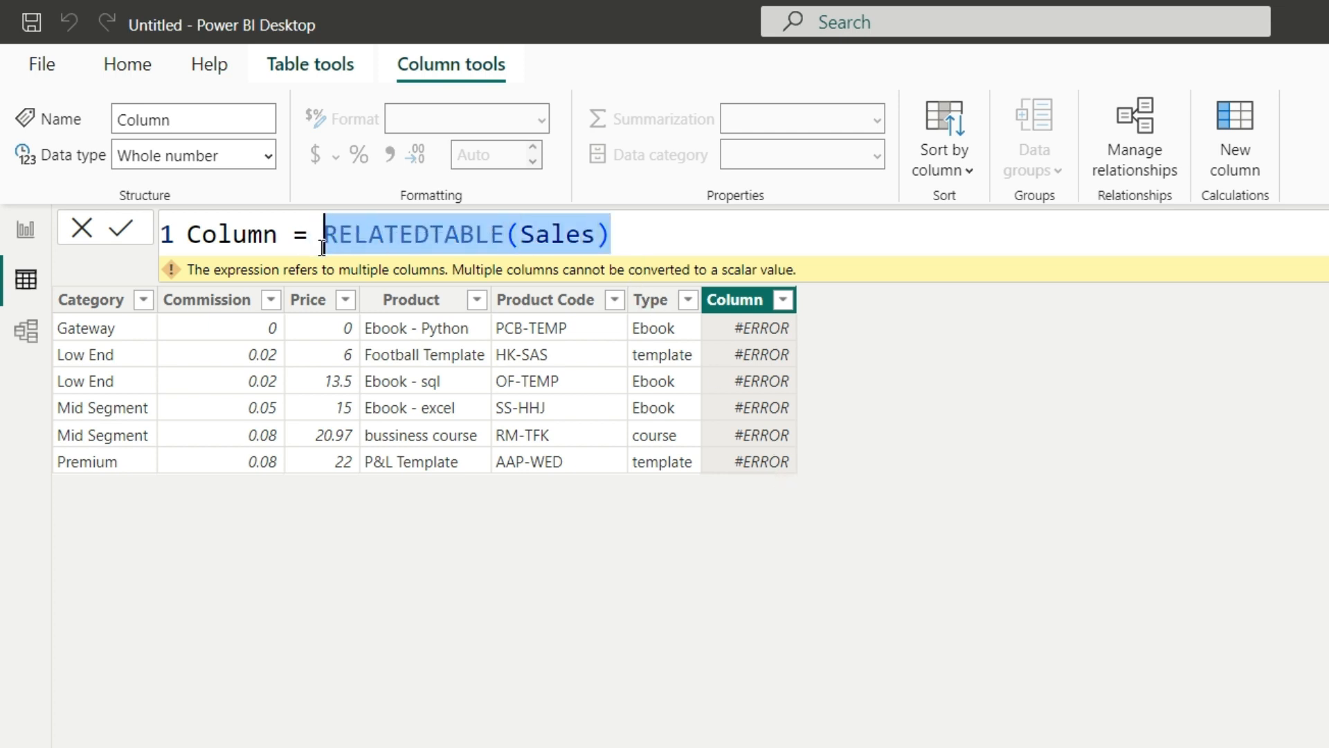
{"action": "key", "text": "BackSpace"}
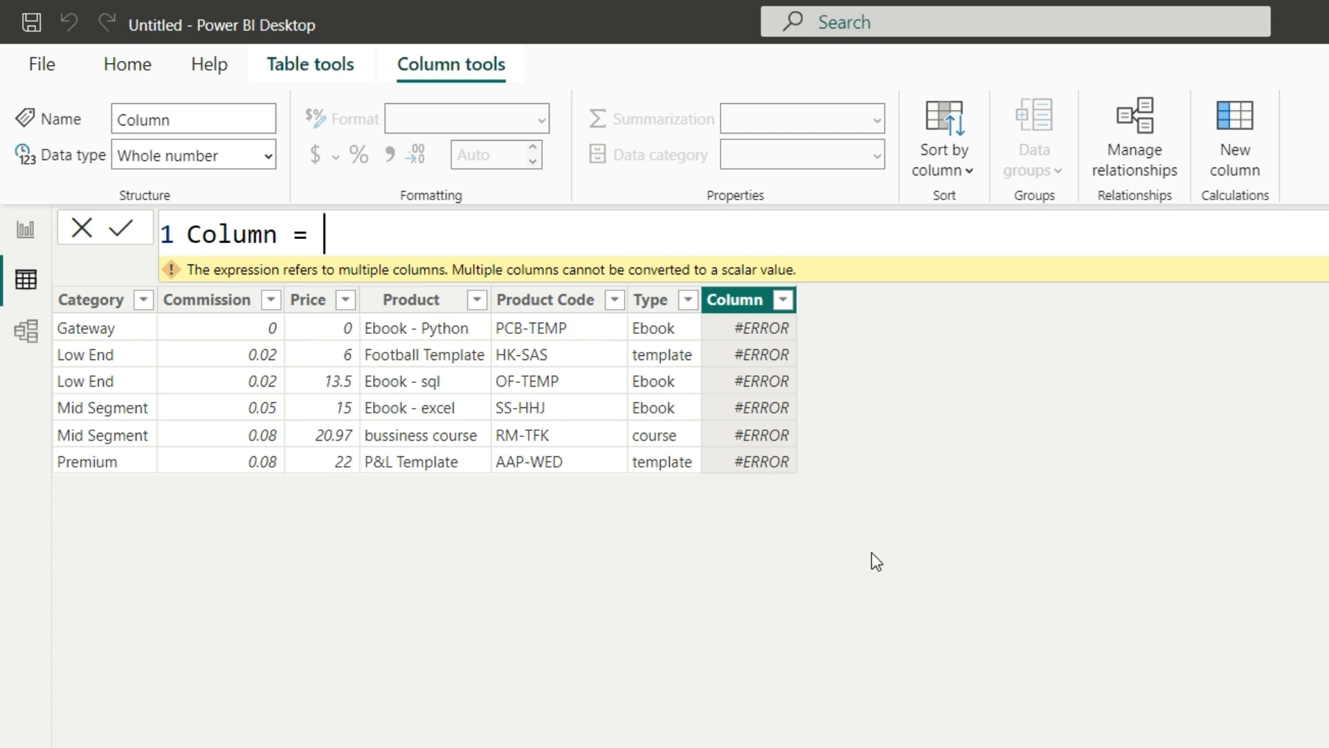
Begin the new Product column's expression with the COUNTROWS function on a second formula line
{"action": "key", "text": "shift+Return"}
{"action": "type", "text": "COUNT"}
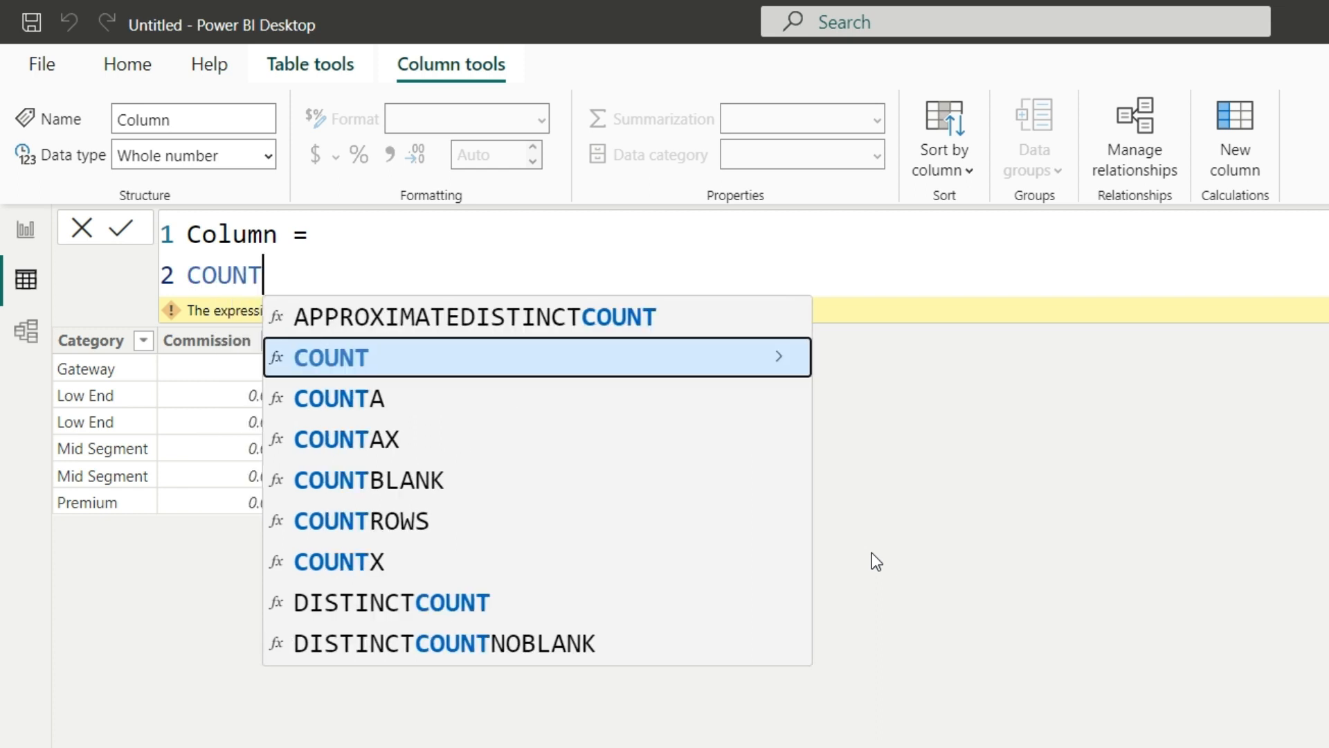
{"action": "key", "text": "Down"}
{"action": "key", "text": "Down"}
{"action": "key", "text": "Down"}
{"action": "key", "text": "Down"}
{"action": "key", "text": "Tab"}
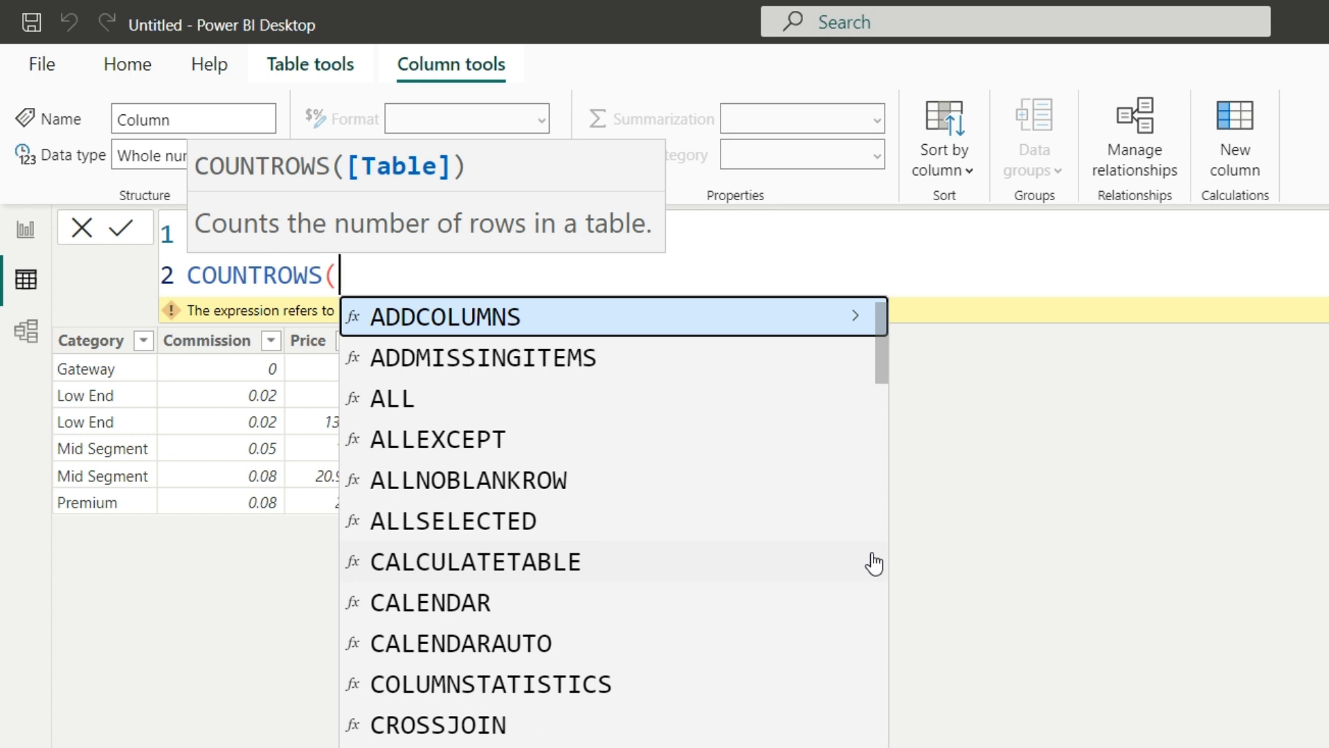
Complete the Product column's formula by nesting RELATEDTABLE(Sales) inside COUNTROWS, and commit it
{"action": "type", "text": "RE"}
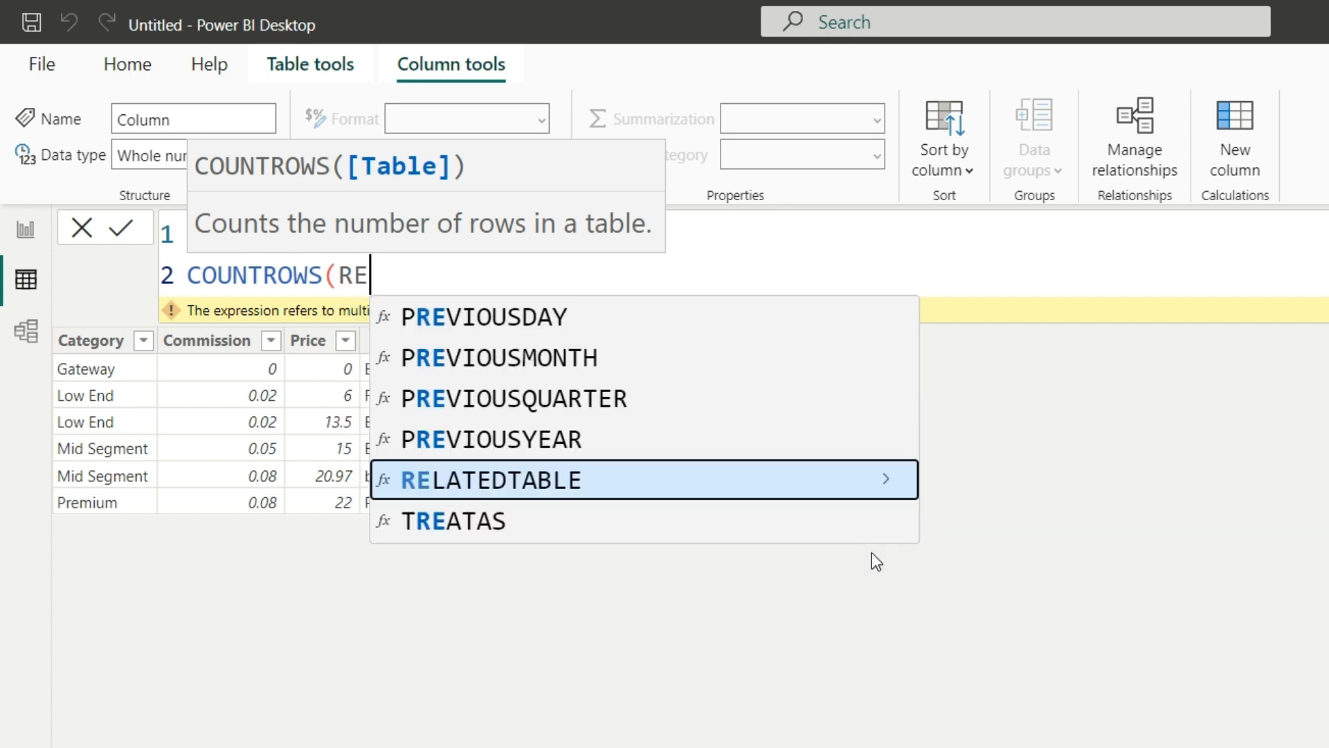
{"action": "key", "text": "Tab"}
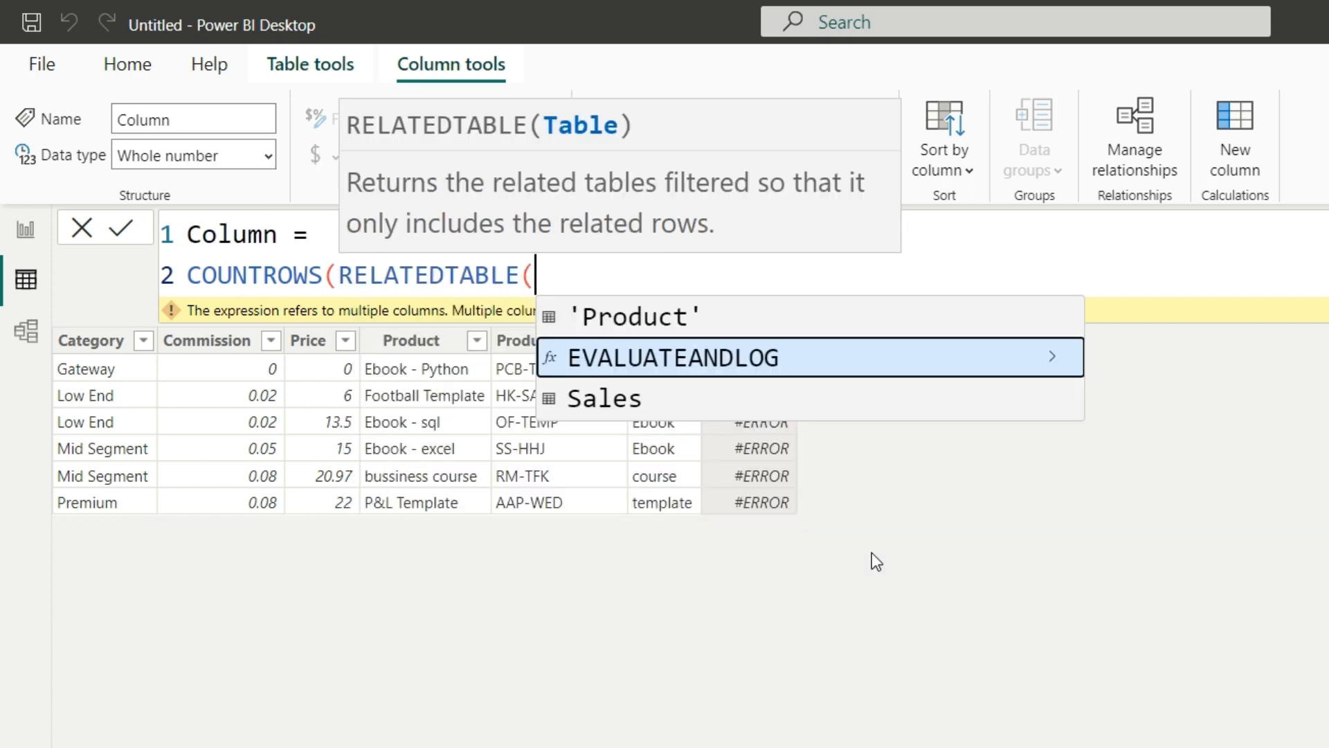
{"action": "type", "text": "SA"}
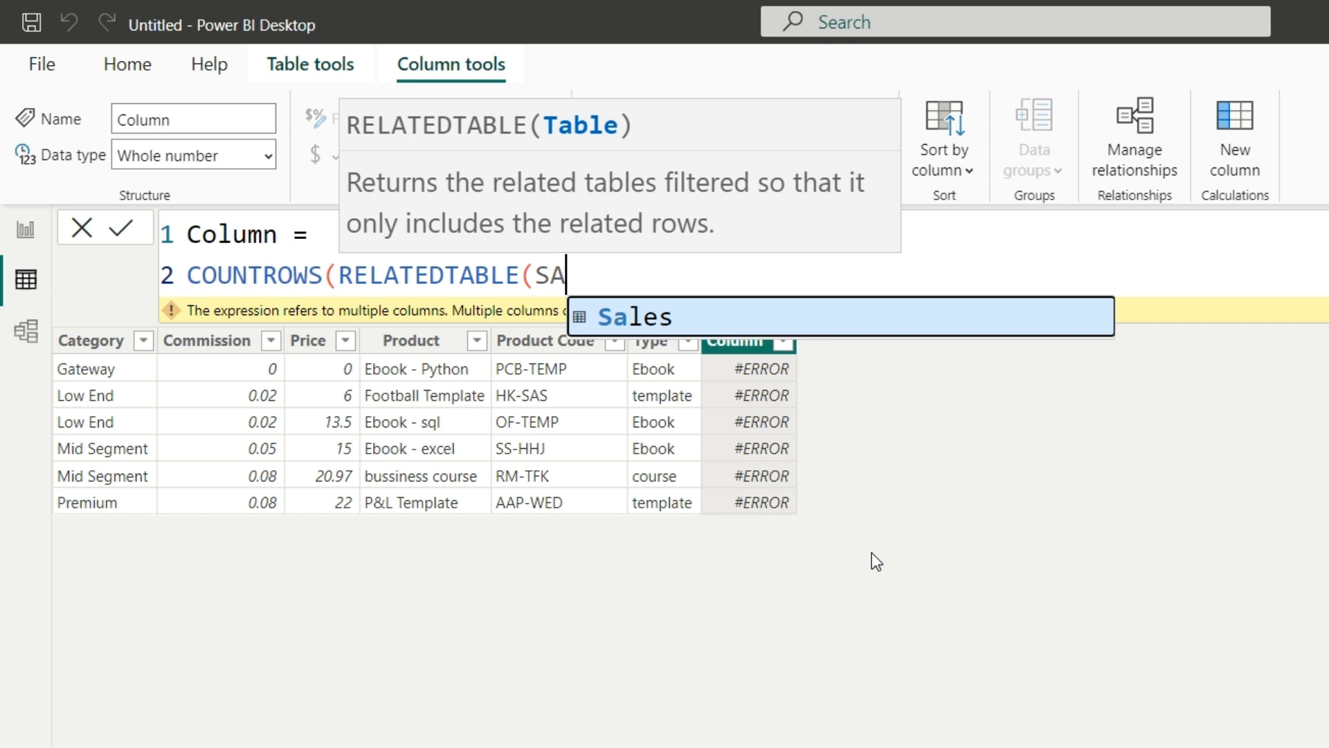
{"action": "key", "text": "Tab"}
{"action": "type", "text": ")"}
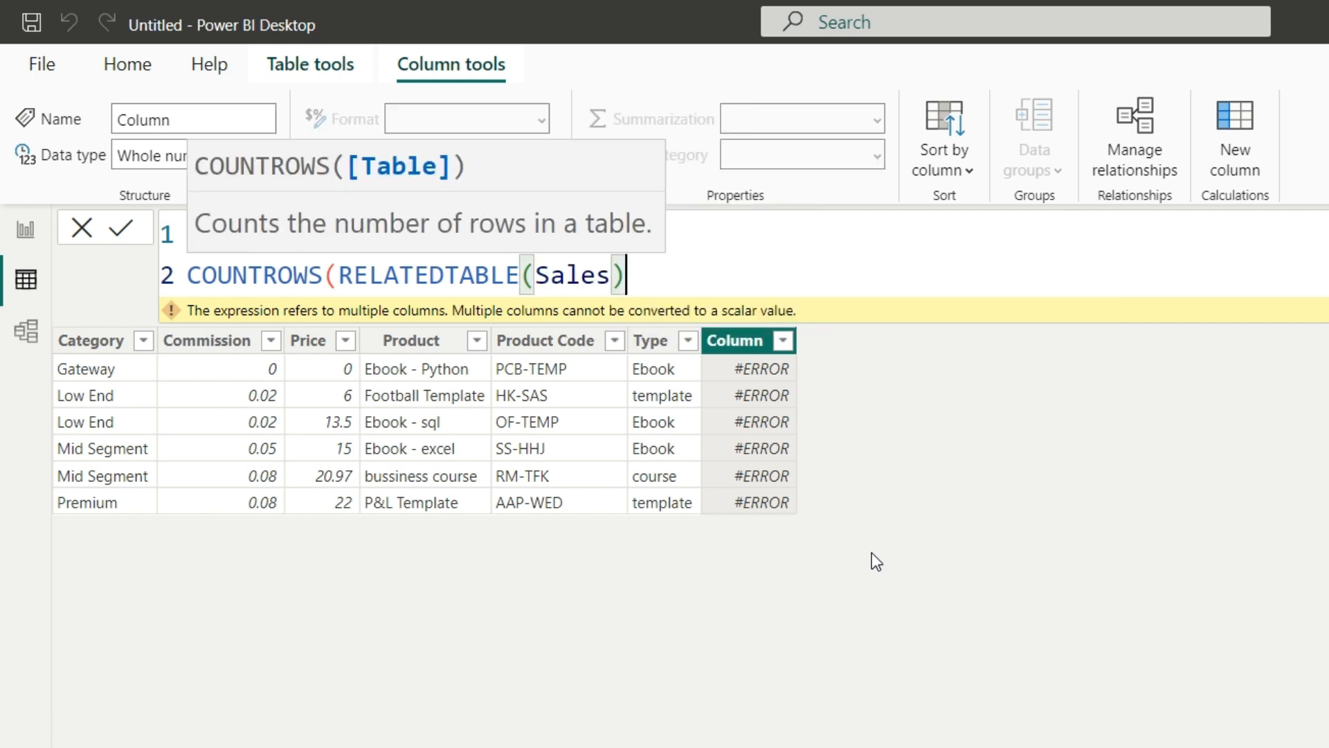
{"action": "type", "text": ")"}
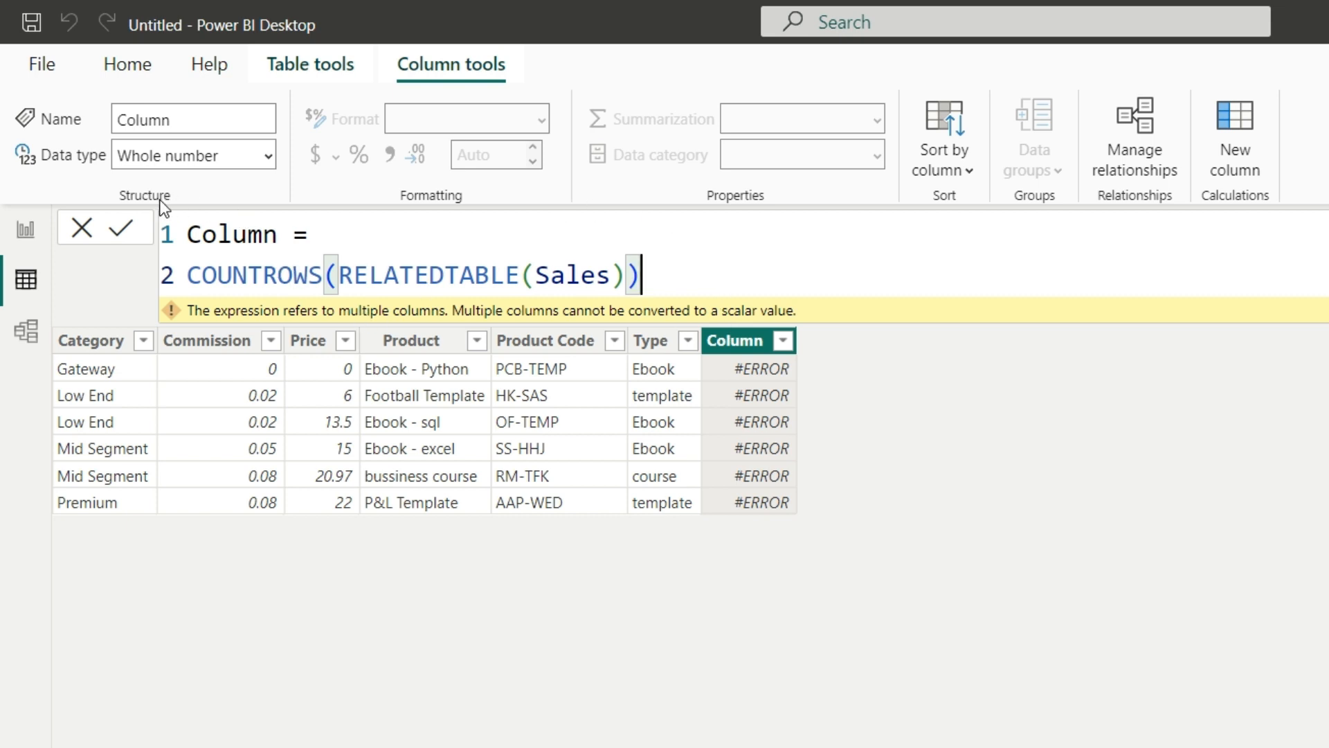
{"action": "left_click", "coordinate": [120, 230]}
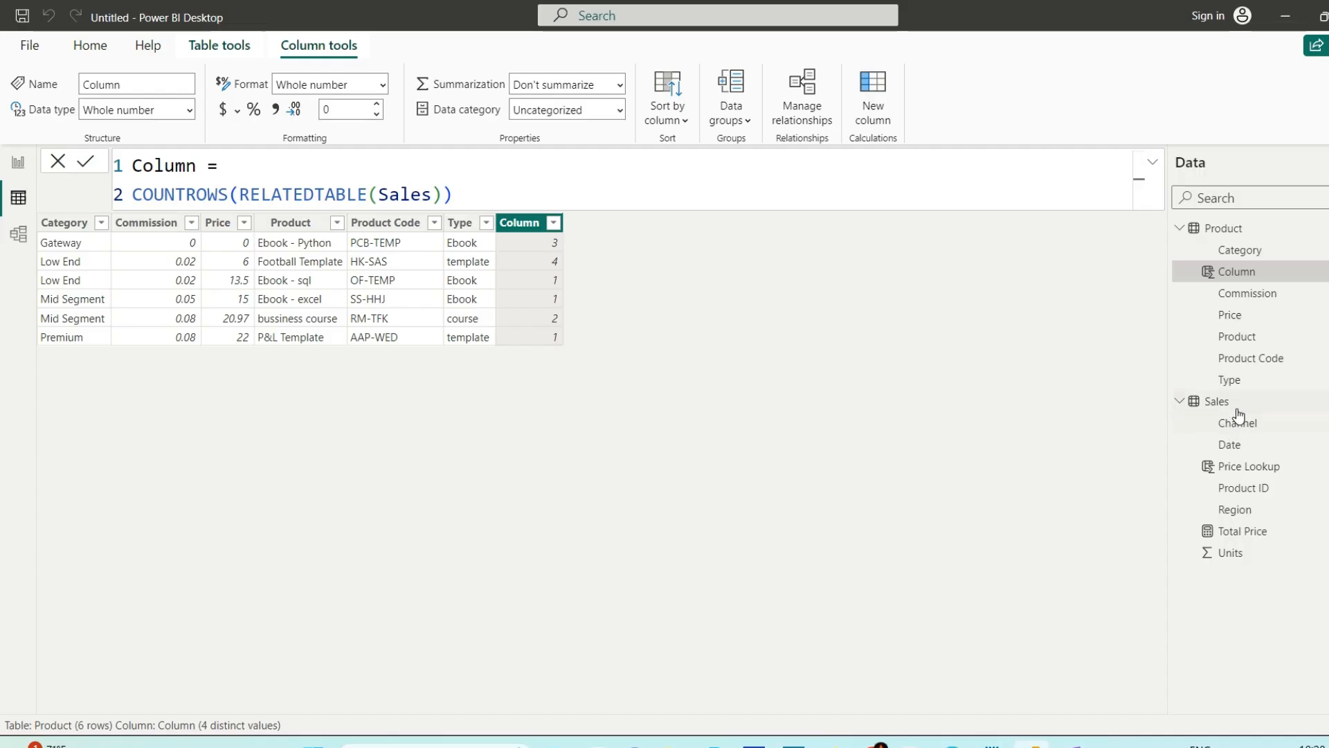
Add a new calculated column to the Sales table and name it Column2 in its formula
{"action": "left_click", "coordinate": [1236, 402]}
{"action": "right_click", "coordinate": [1236, 407]}
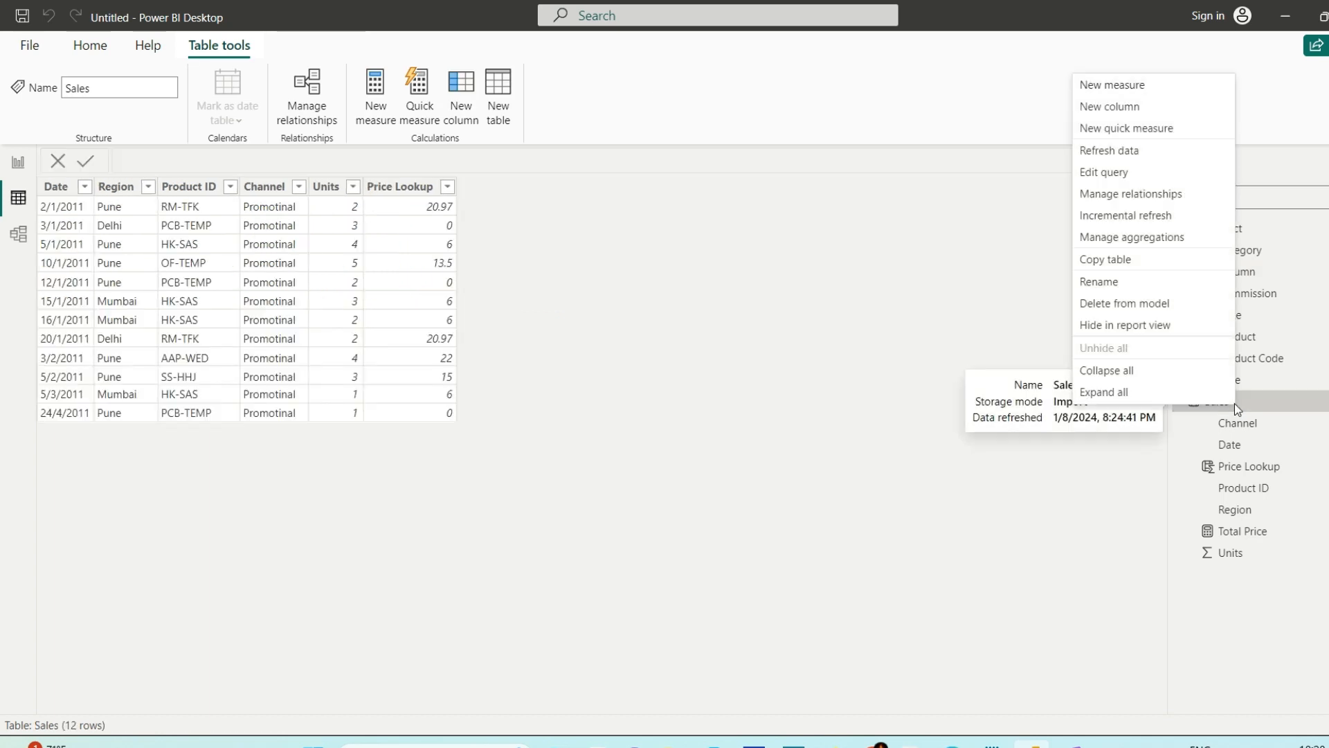
{"action": "left_click", "coordinate": [898, 282]}
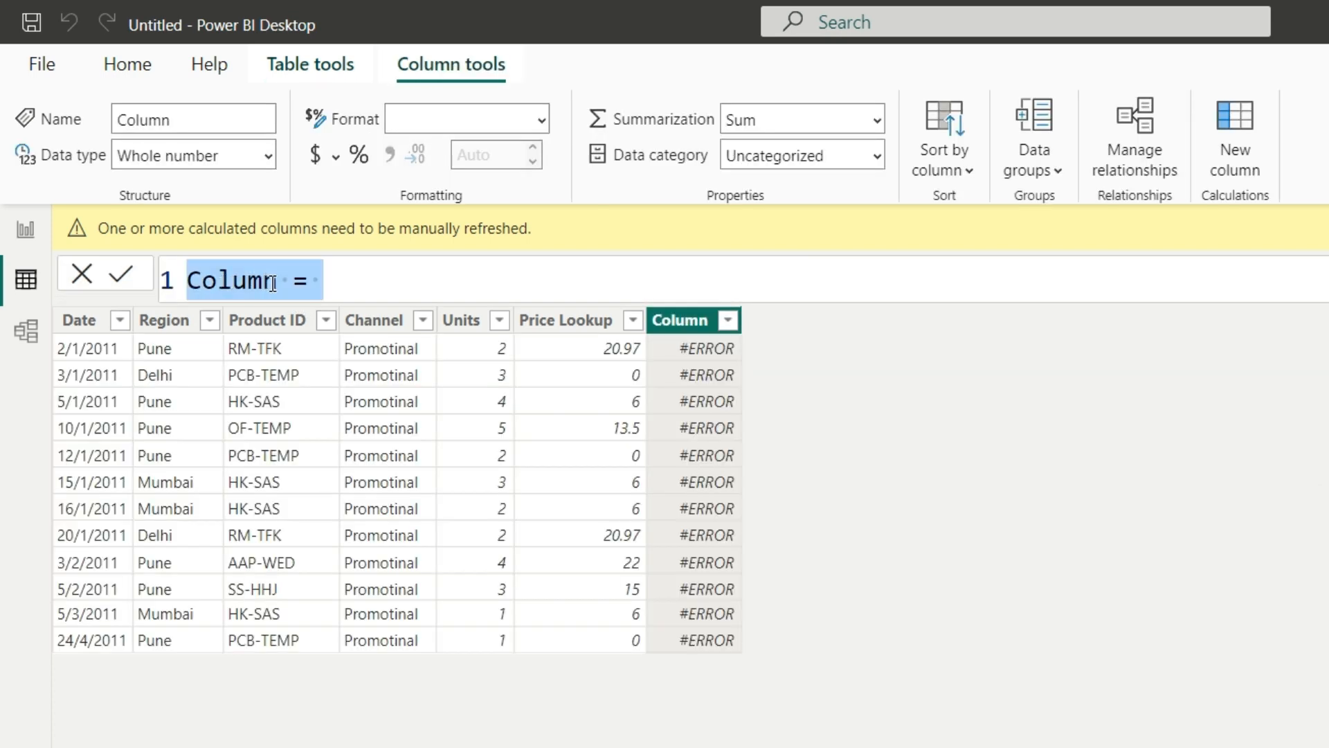
{"action": "type", "text": "2"}
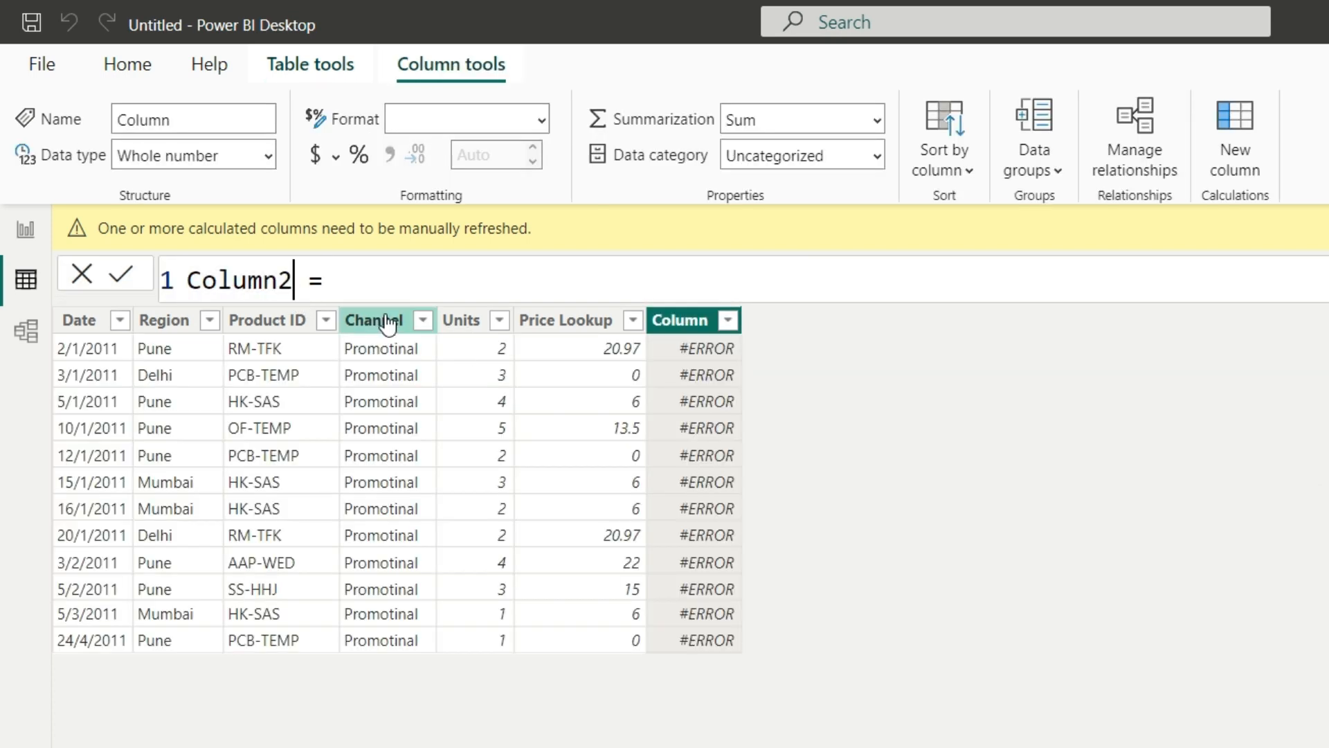
Begin the expression of Column2 in the Sales table with the COUNTROWS function
{"action": "left_click", "coordinate": [388, 271]}
{"action": "type", "text": "COUN"}
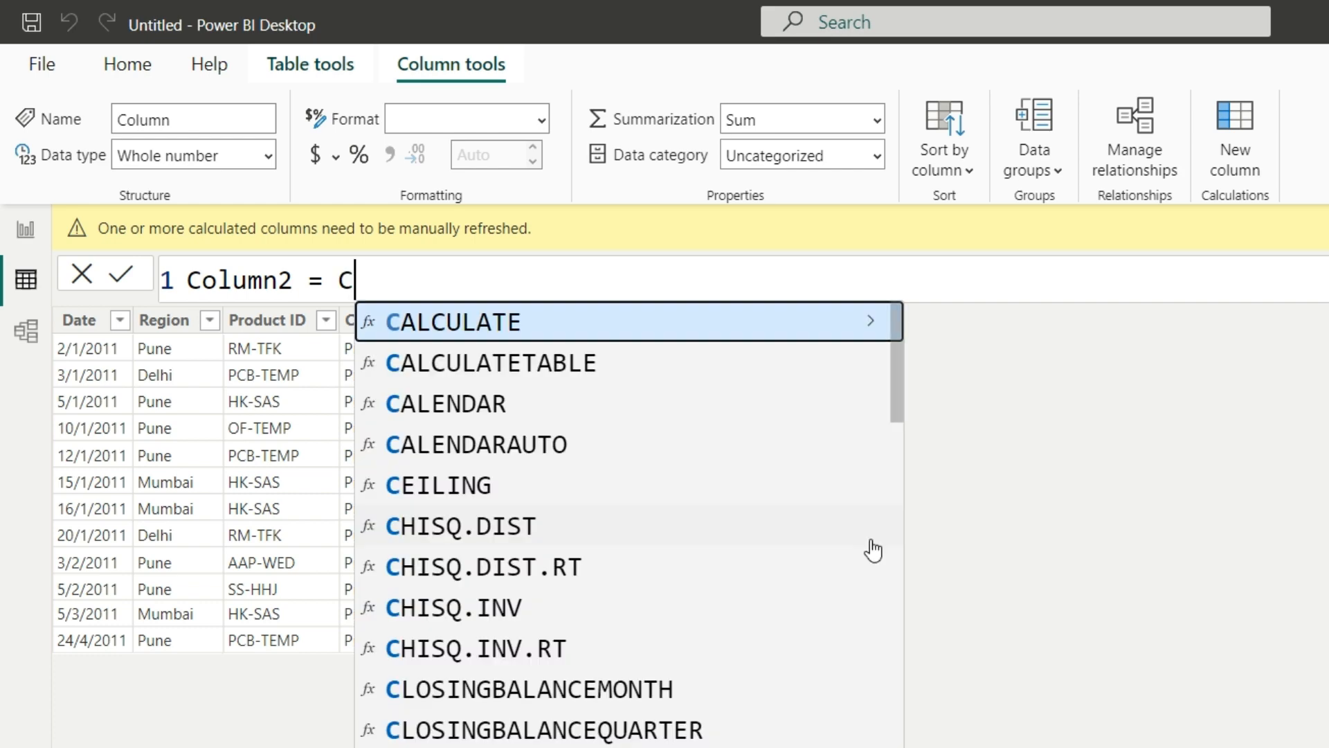
{"action": "key", "text": "Down"}
{"action": "key", "text": "Down"}
{"action": "key", "text": "Down"}
{"action": "key", "text": "Down"}
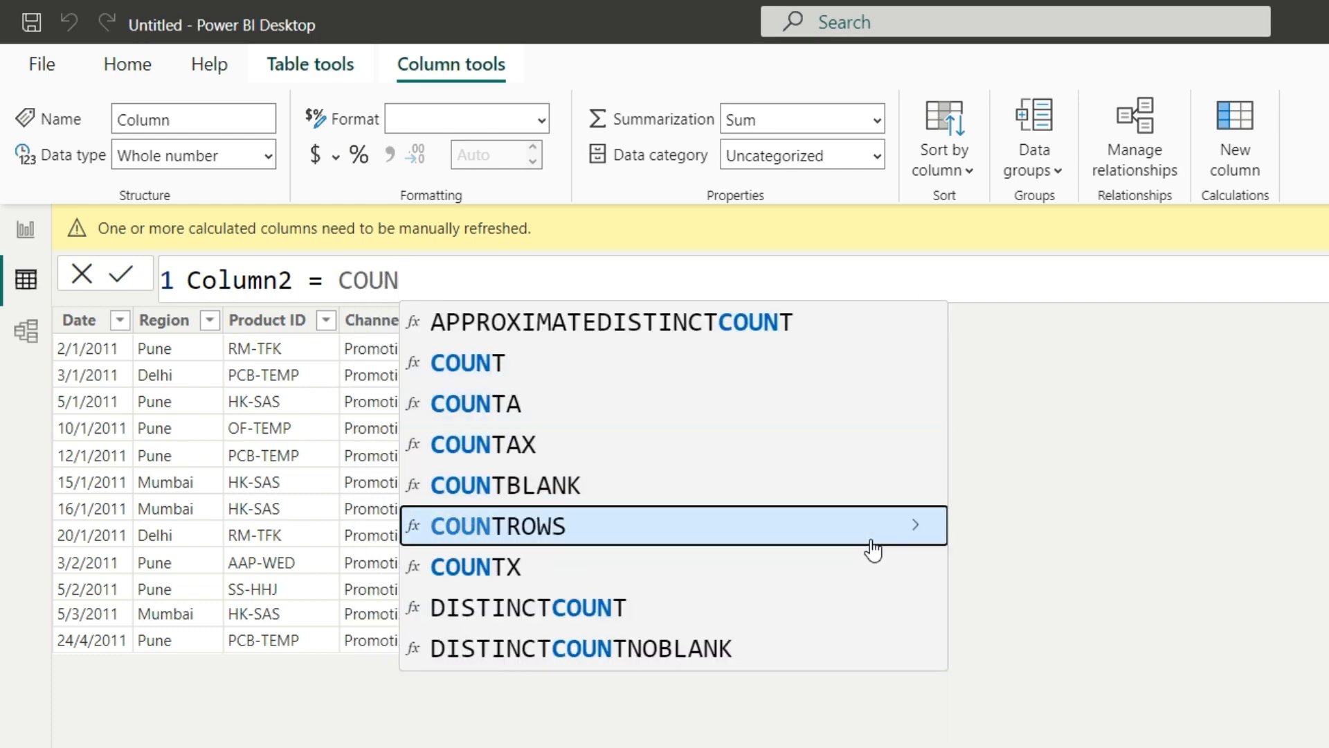
{"action": "key", "text": "Tab"}
Complete the Column2 formula with RELATEDTABLE('Product') nested inside COUNTROWS, and commit it
{"action": "type", "text": "REL"}
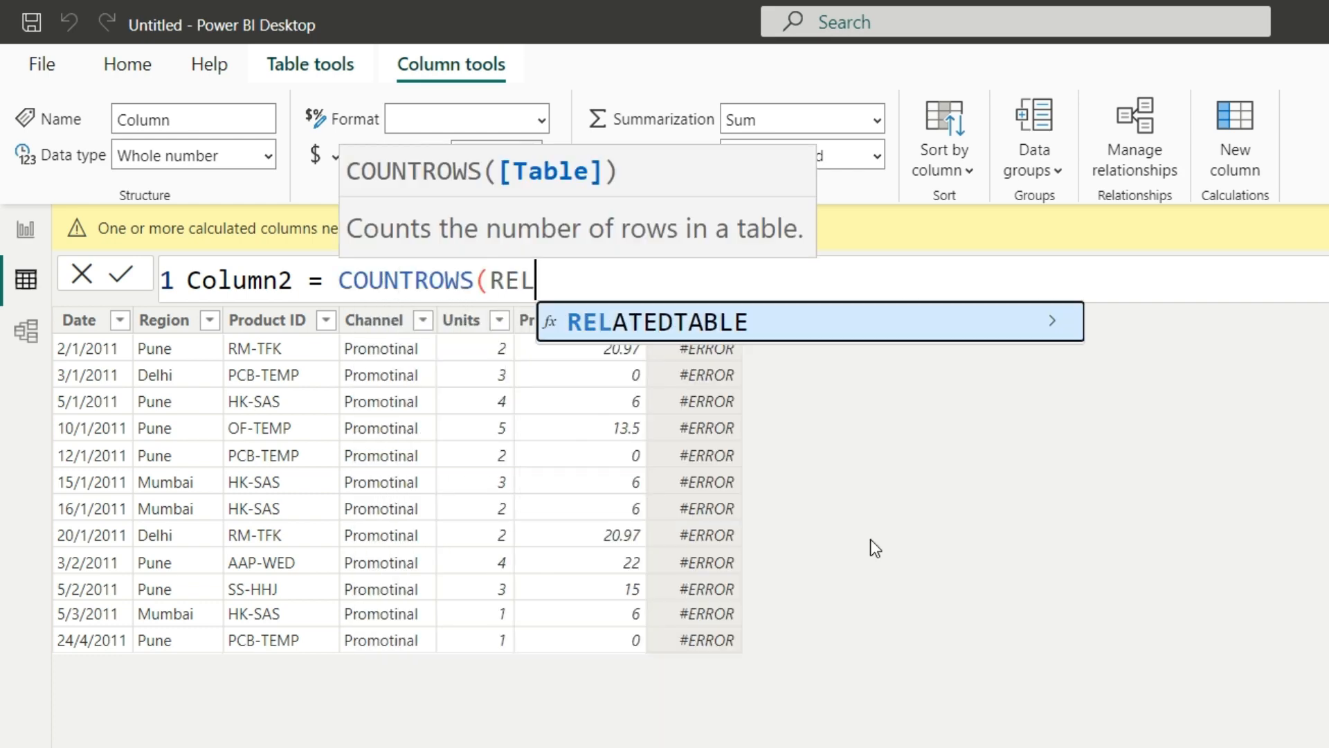
{"action": "key", "text": "Tab"}
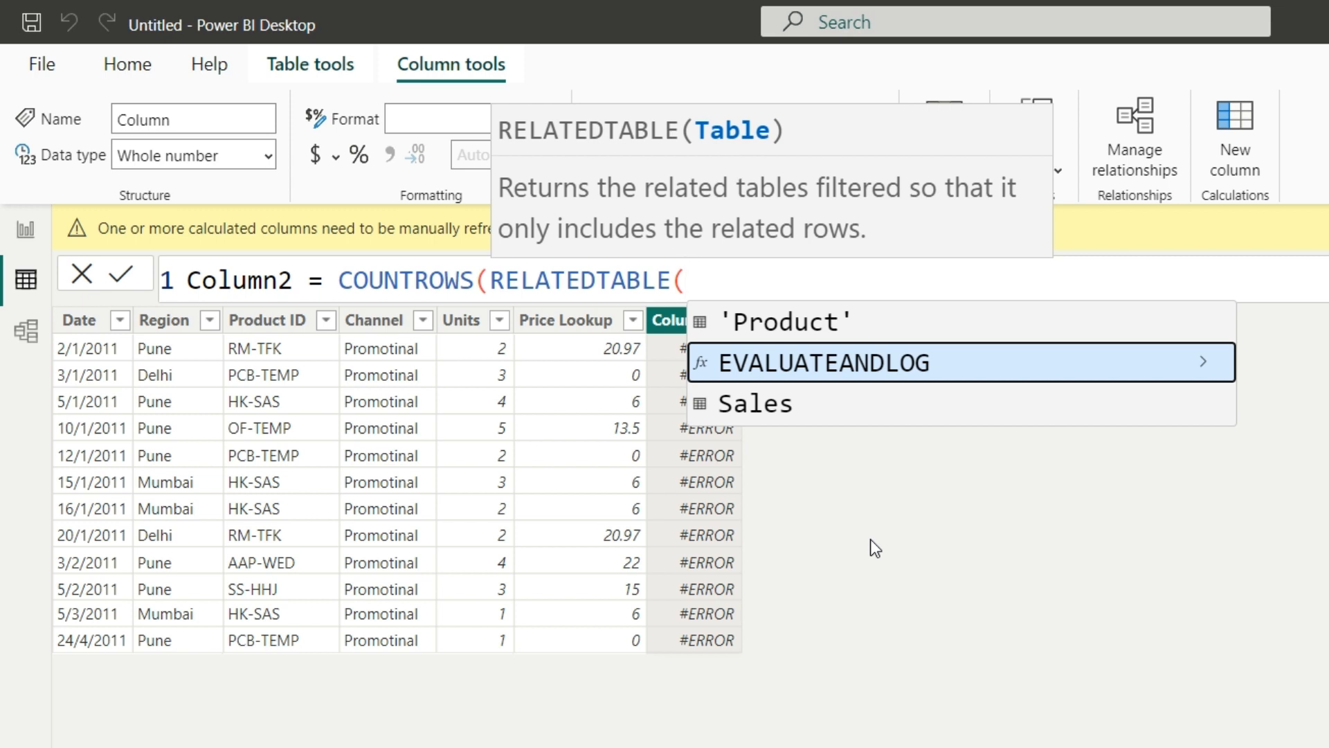
{"action": "type", "text": "P"}
{"action": "key", "text": "Tab"}
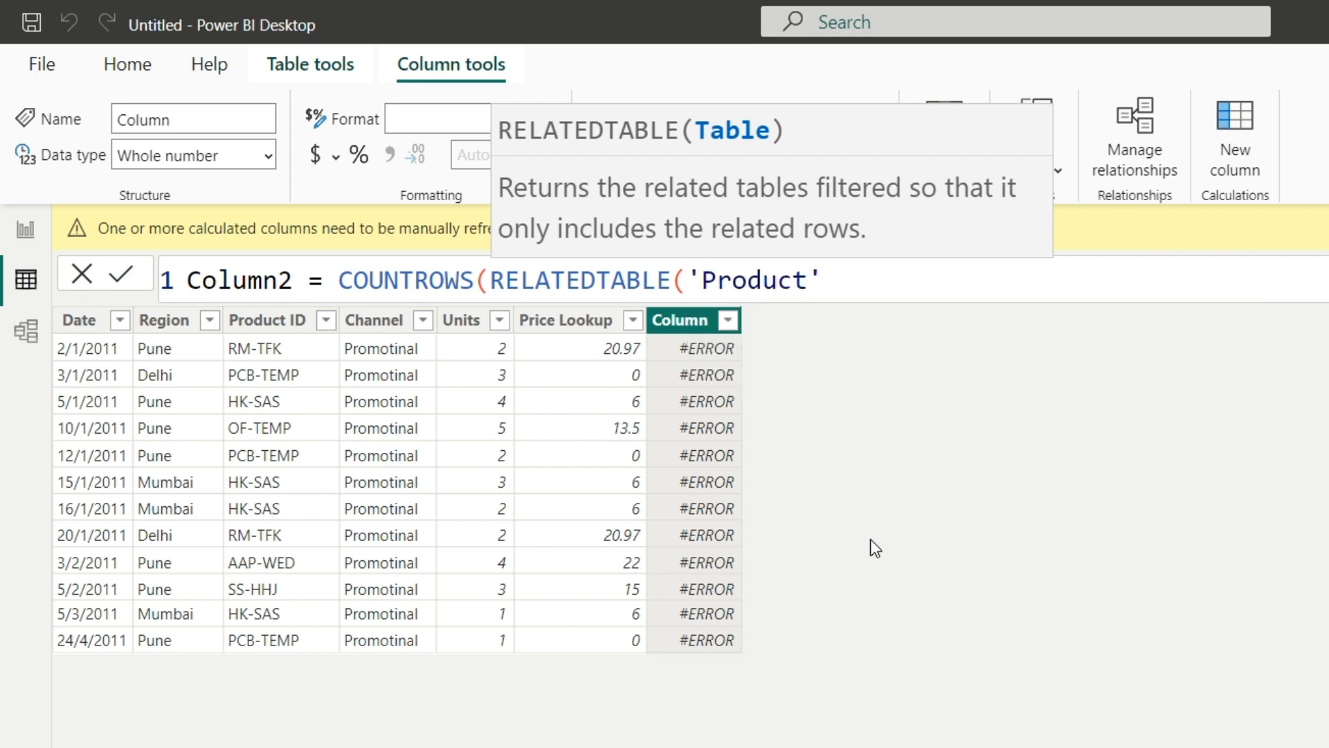
{"action": "type", "text": "))"}
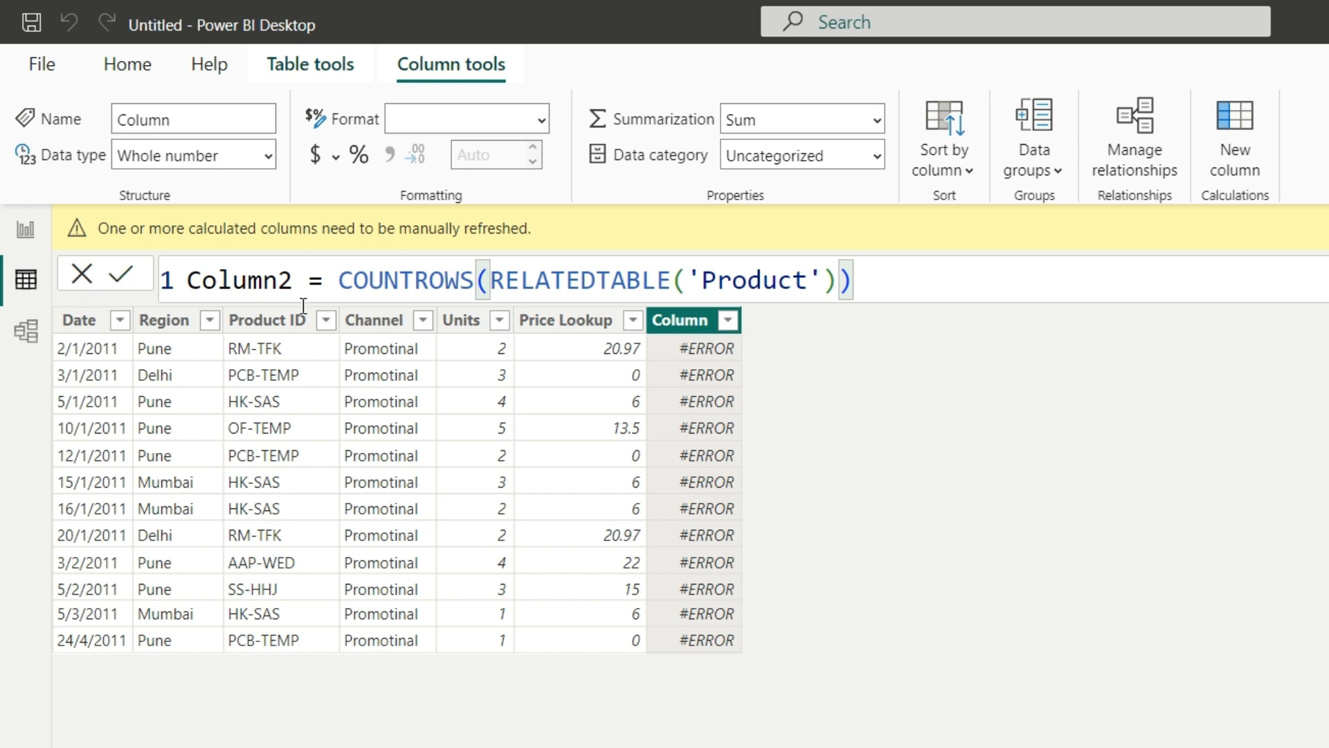
{"action": "key", "text": "Return"}
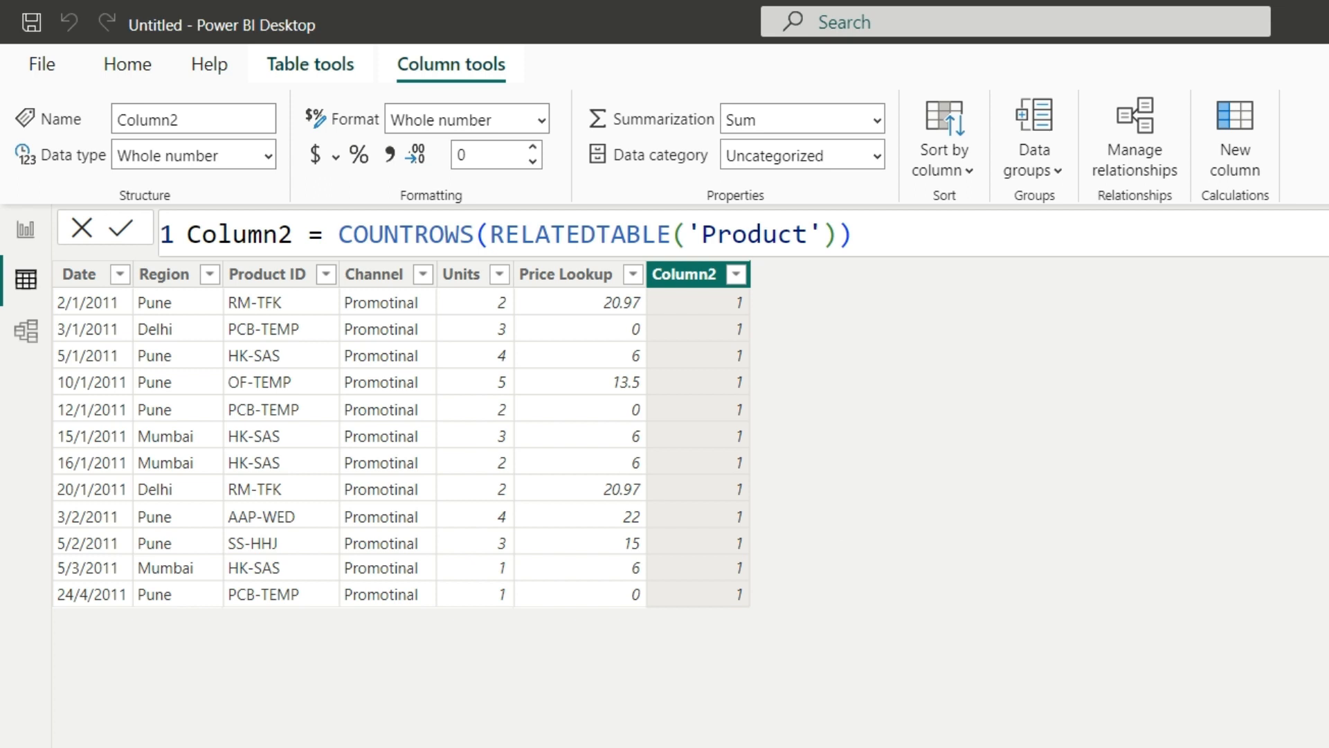
Switch to the Notepad notes and compare what RELATED returns with what RELATEDTABLE returns
{"action": "left_click", "coordinate": [992, 745]}
{"action": "scroll", "coordinate": [985, 346], "scroll_direction": "up", "scroll_amount": 3}
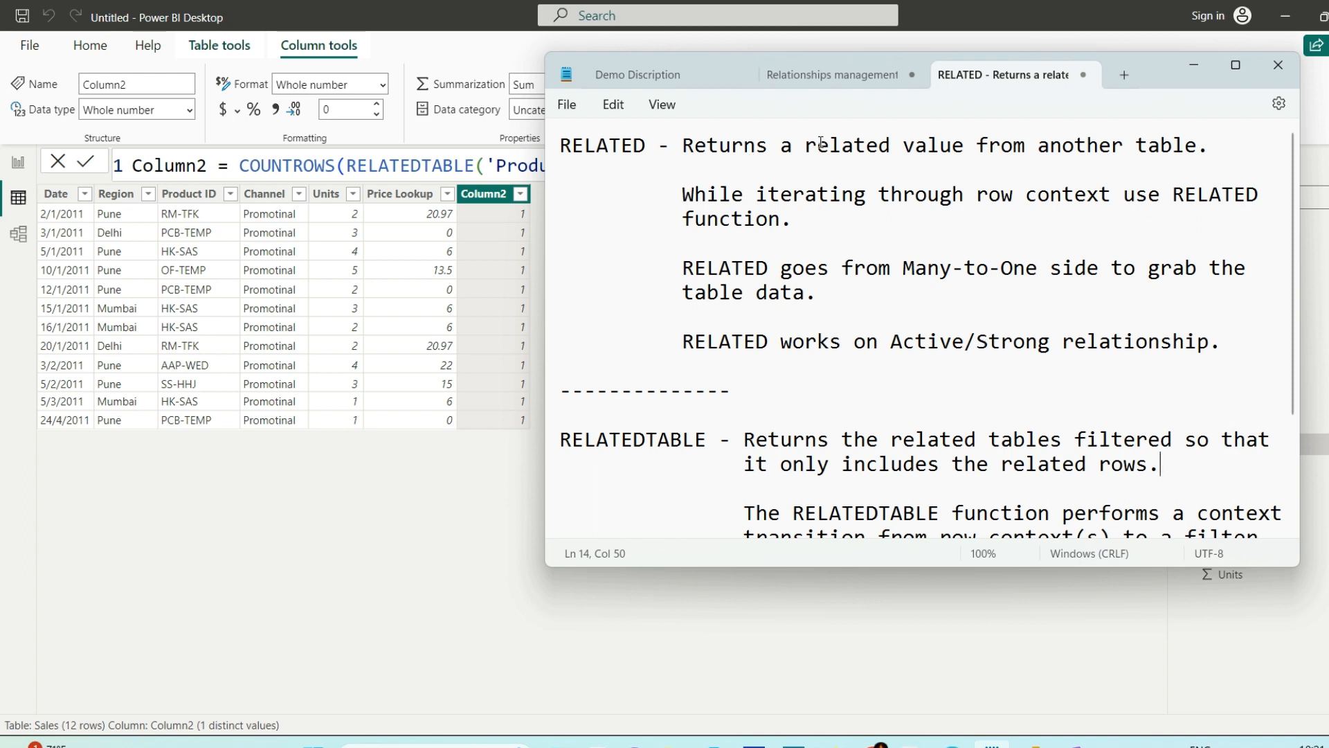
{"action": "left_click_drag", "start_coordinate": [817, 144], "coordinate": [962, 144]}
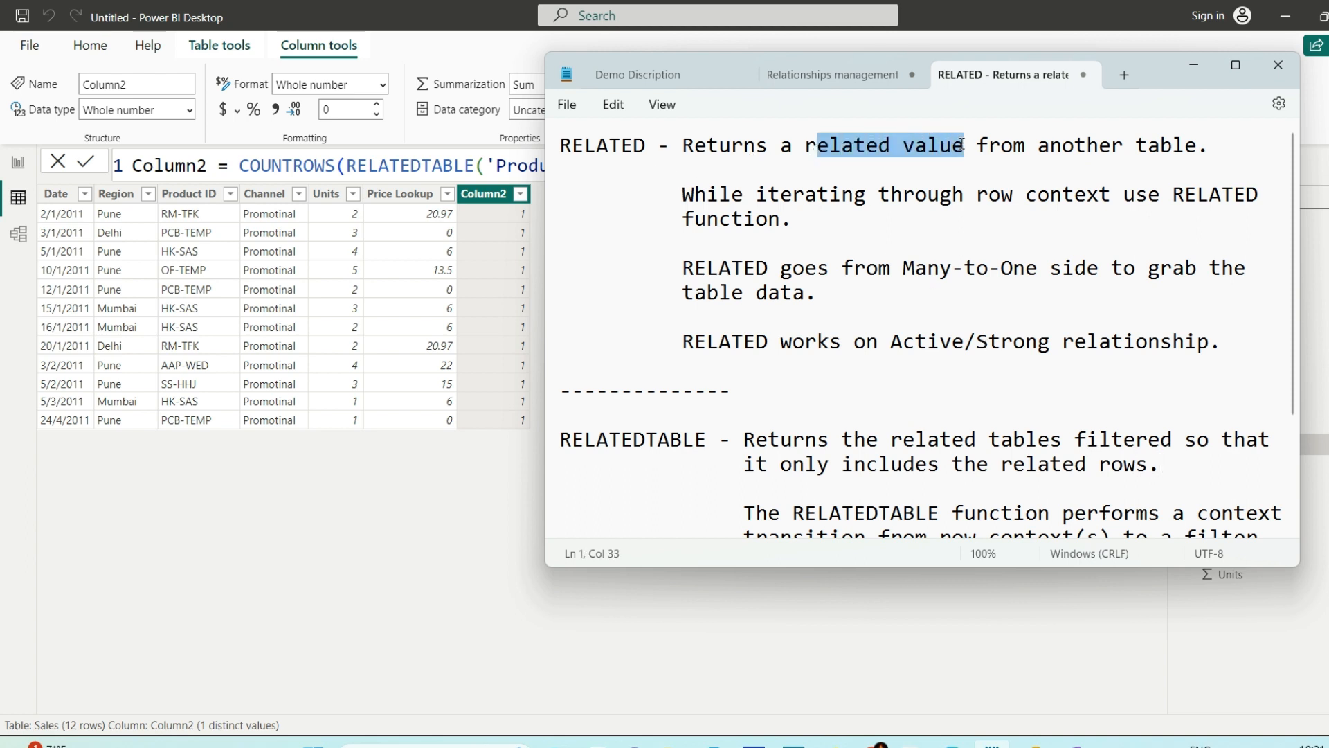
{"action": "left_click", "coordinate": [1174, 145]}
{"action": "scroll", "coordinate": [657, 353], "scroll_direction": "down", "scroll_amount": 1}
{"action": "left_click", "coordinate": [657, 352]}
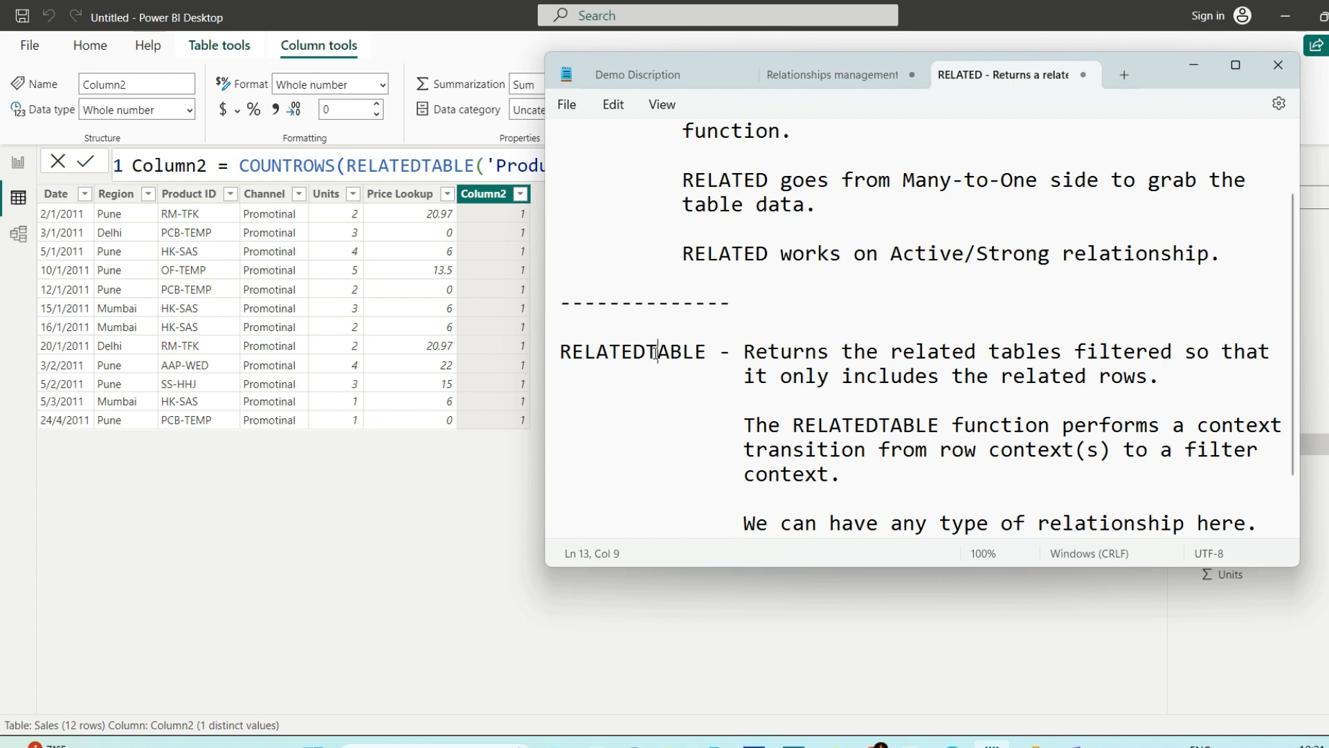
{"action": "left_click_drag", "start_coordinate": [883, 348], "coordinate": [1070, 349]}
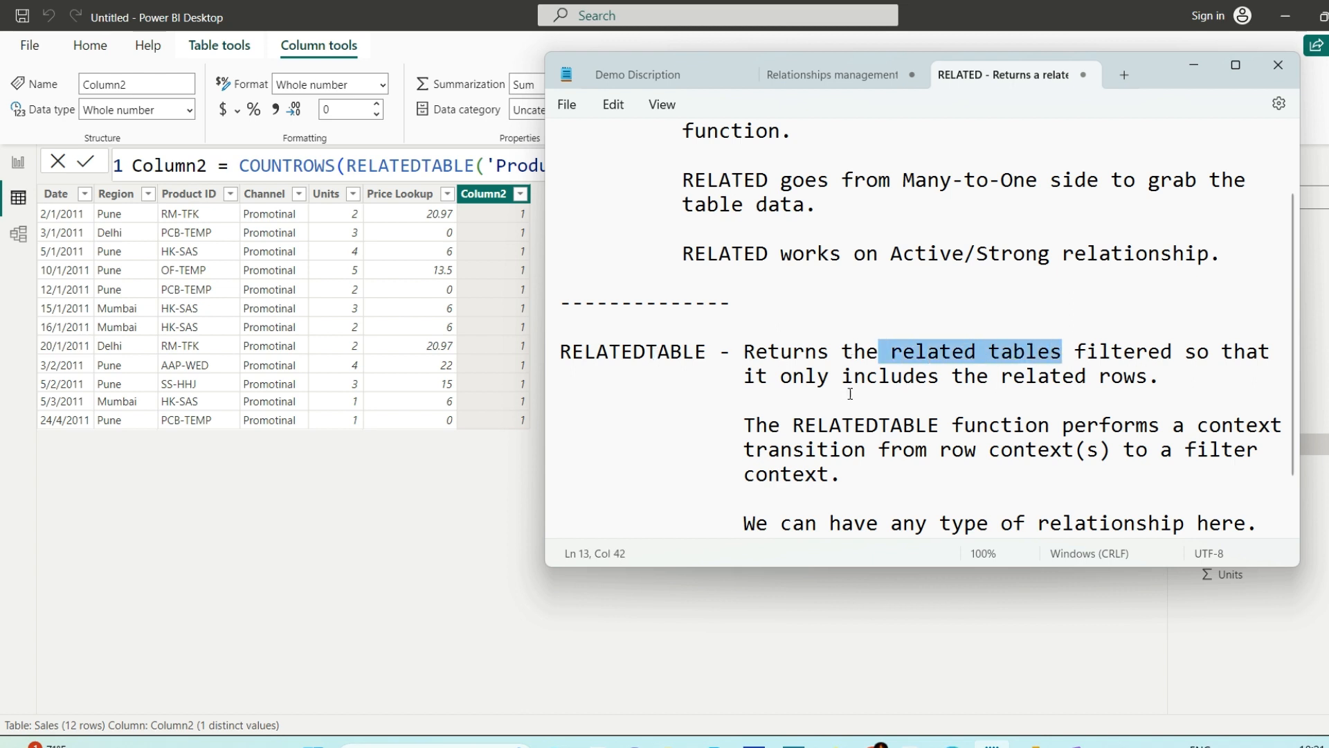
{"action": "left_click", "coordinate": [1175, 378]}
Review the notes on RELATED's Many-to-One direction and Active/Strong relationship and the RELATEDTABLE definition, and minimize the notes to return to Power BI
{"action": "scroll", "coordinate": [1175, 379], "scroll_direction": "up", "scroll_amount": 1}
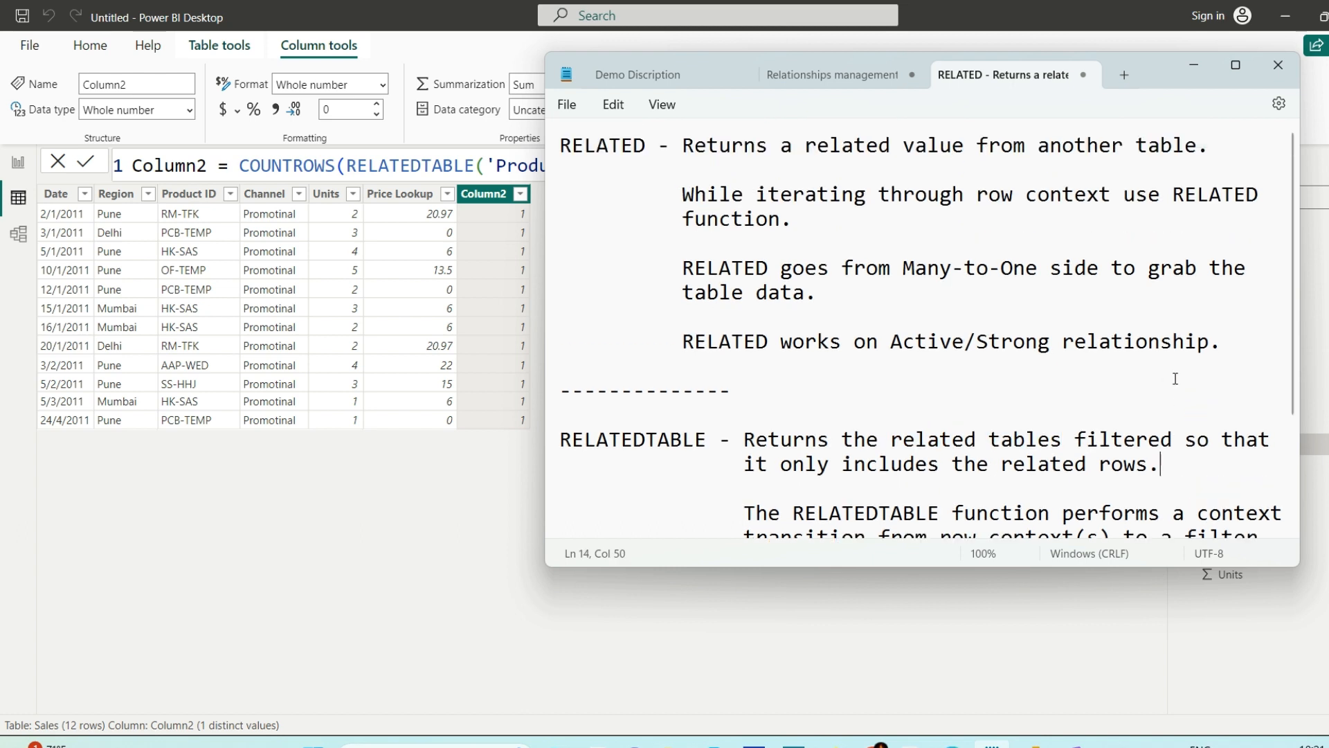
{"action": "left_click_drag", "start_coordinate": [901, 272], "coordinate": [1050, 272]}
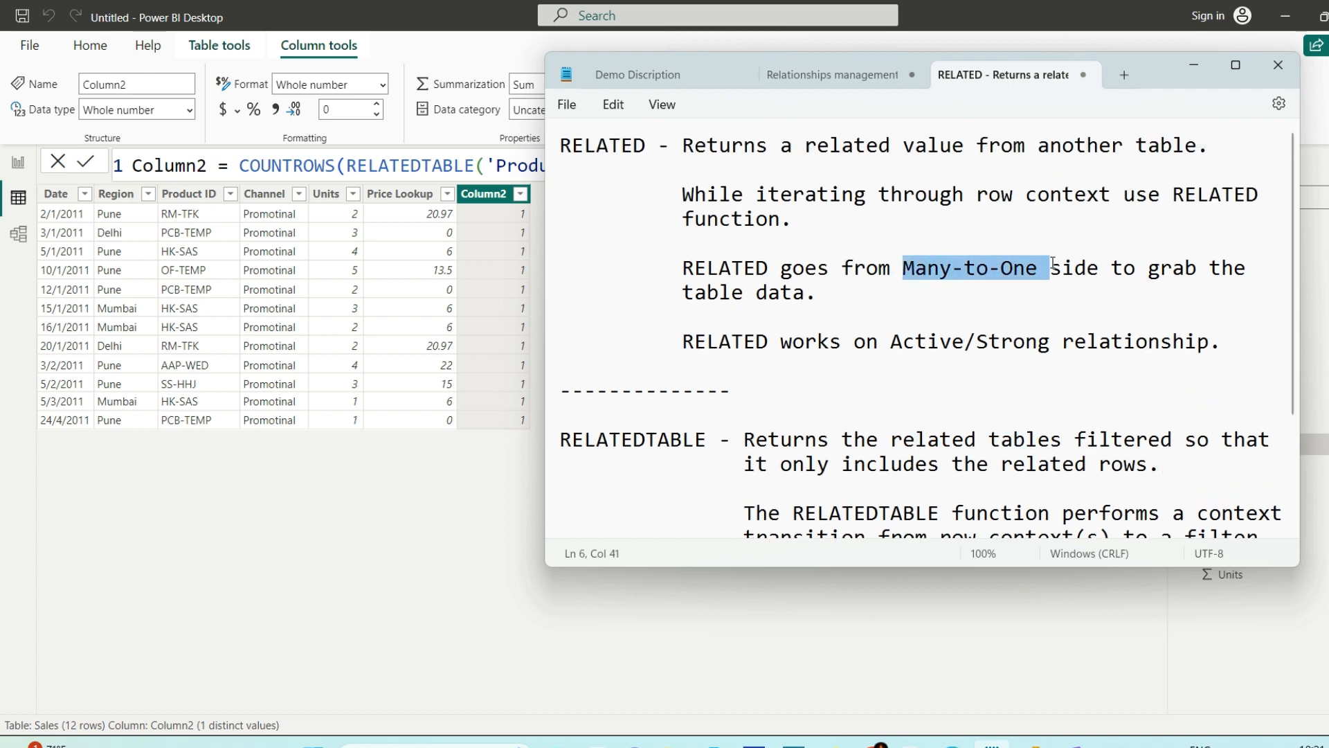
{"action": "left_click", "coordinate": [1091, 277]}
{"action": "left_click", "coordinate": [1015, 342]}
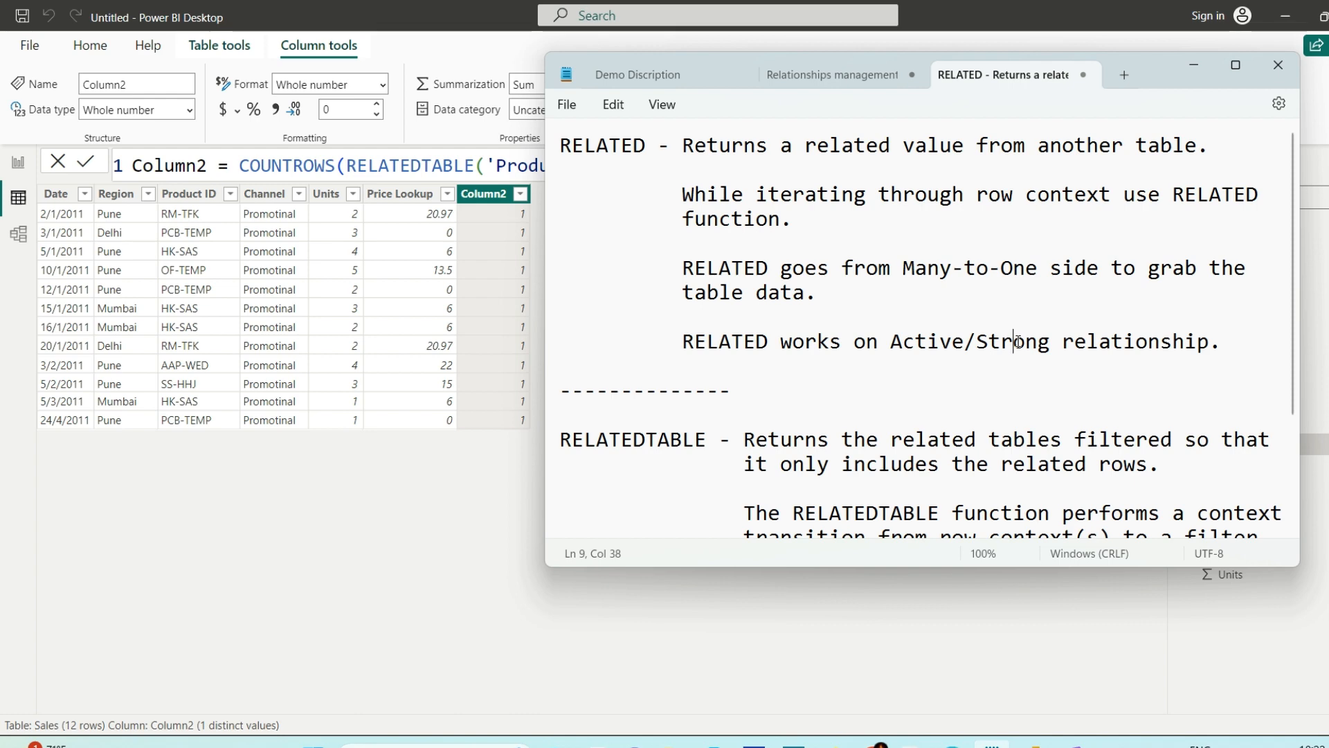
{"action": "left_click", "coordinate": [619, 147]}
{"action": "scroll", "coordinate": [788, 277], "scroll_direction": "down", "scroll_amount": 2}
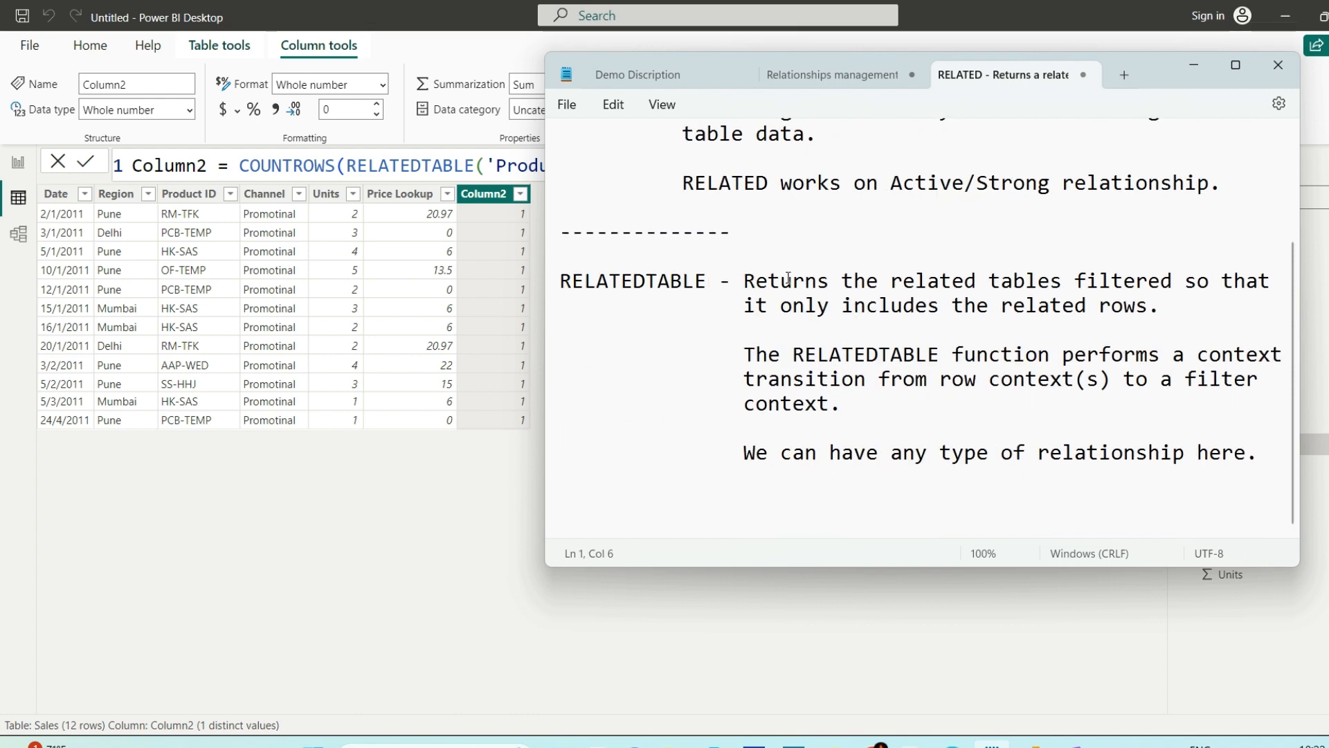
{"action": "left_click", "coordinate": [631, 281]}
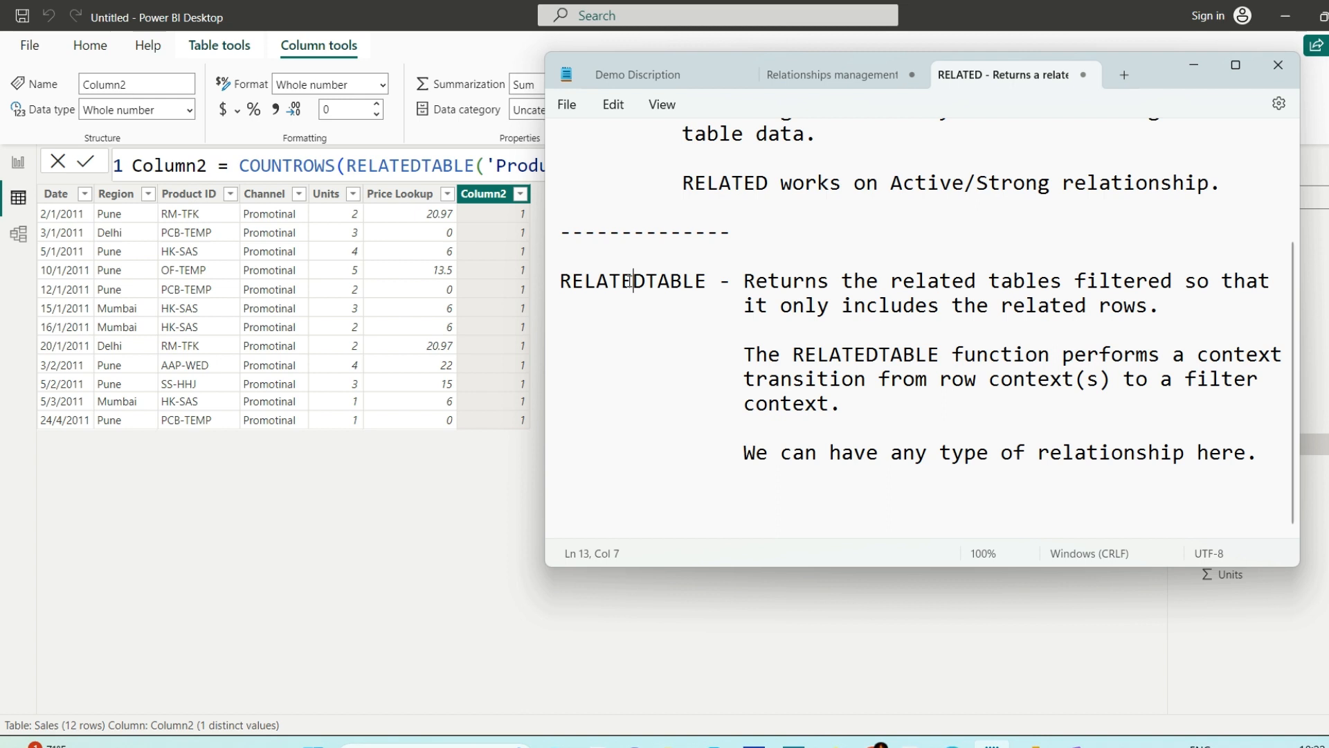
{"action": "left_click", "coordinate": [1164, 304]}
{"action": "scroll", "coordinate": [1164, 304], "scroll_direction": "up", "scroll_amount": 2}
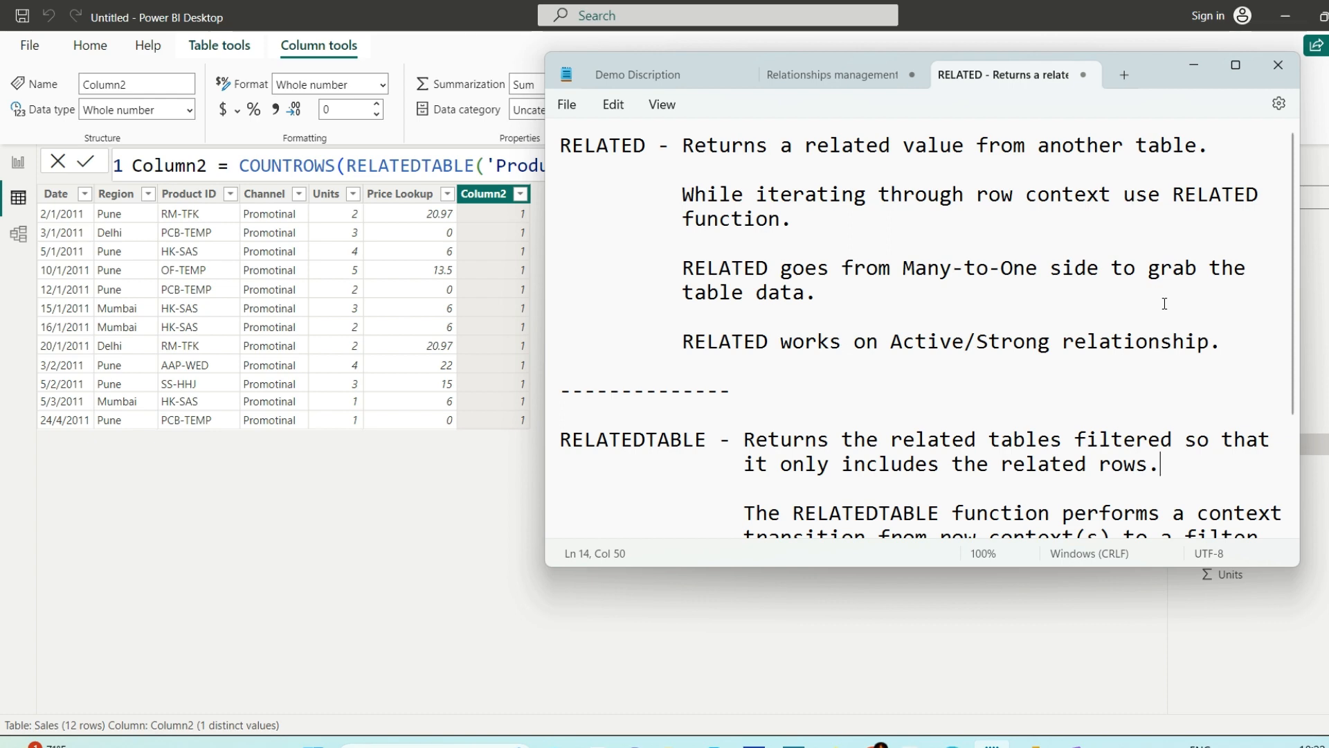
{"action": "left_click", "coordinate": [1164, 304]}
{"action": "left_click", "coordinate": [1191, 66]}
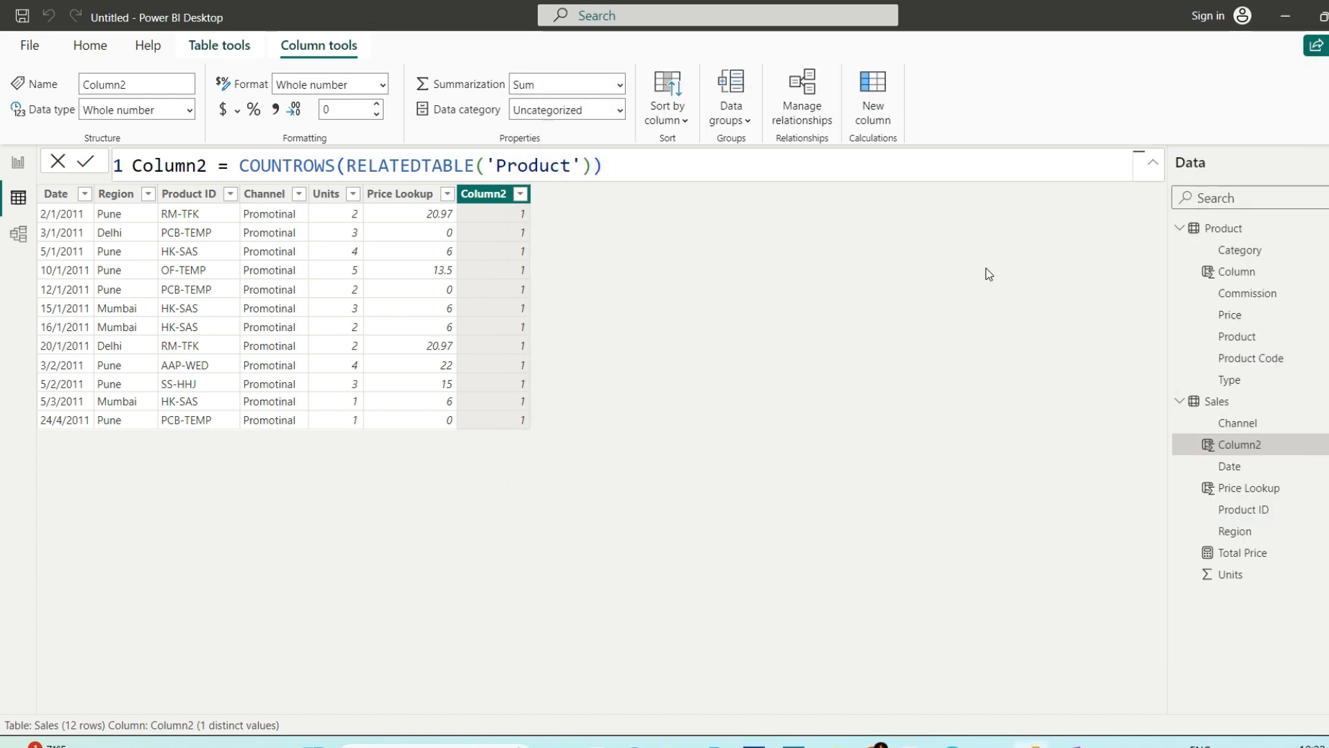